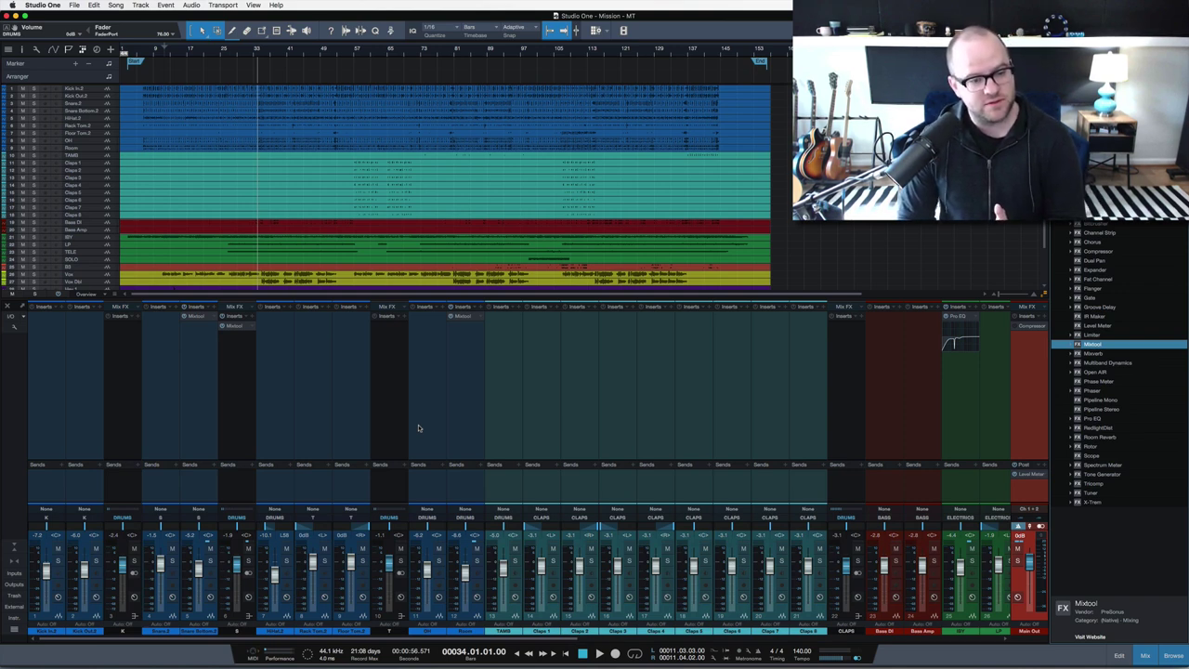
Add the Console Shaper to the Main Out channel as its Mix FX
scroll(418, 428, right, 15)
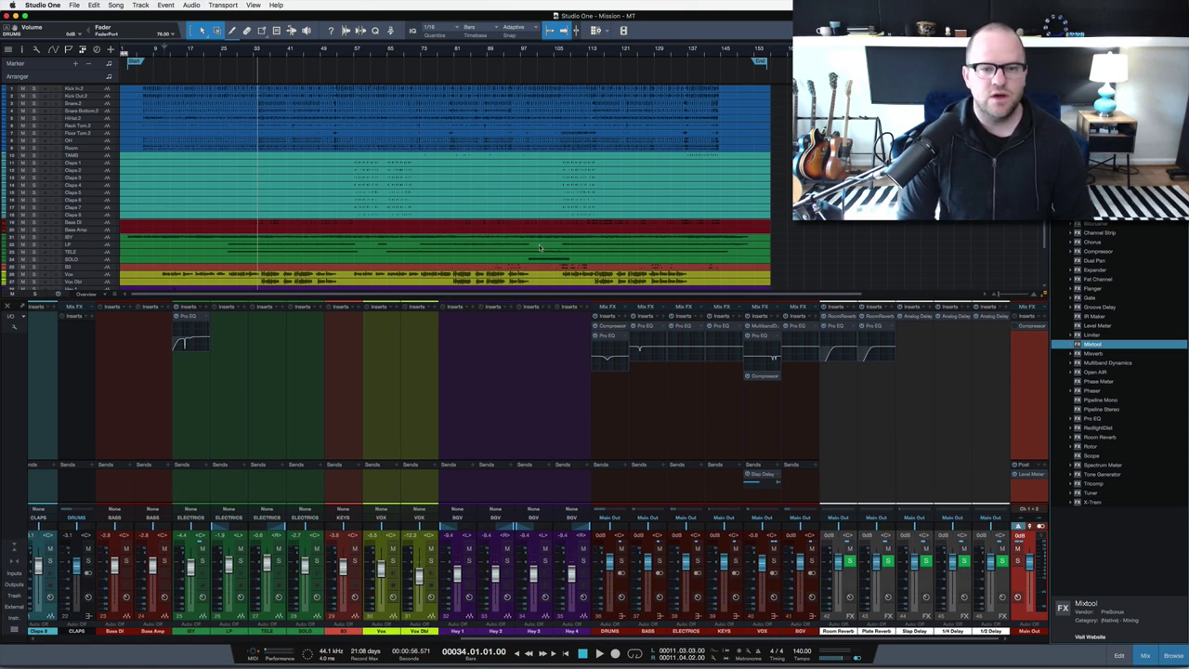
scroll(539, 247, down, 3)
scroll(539, 247, up, 3)
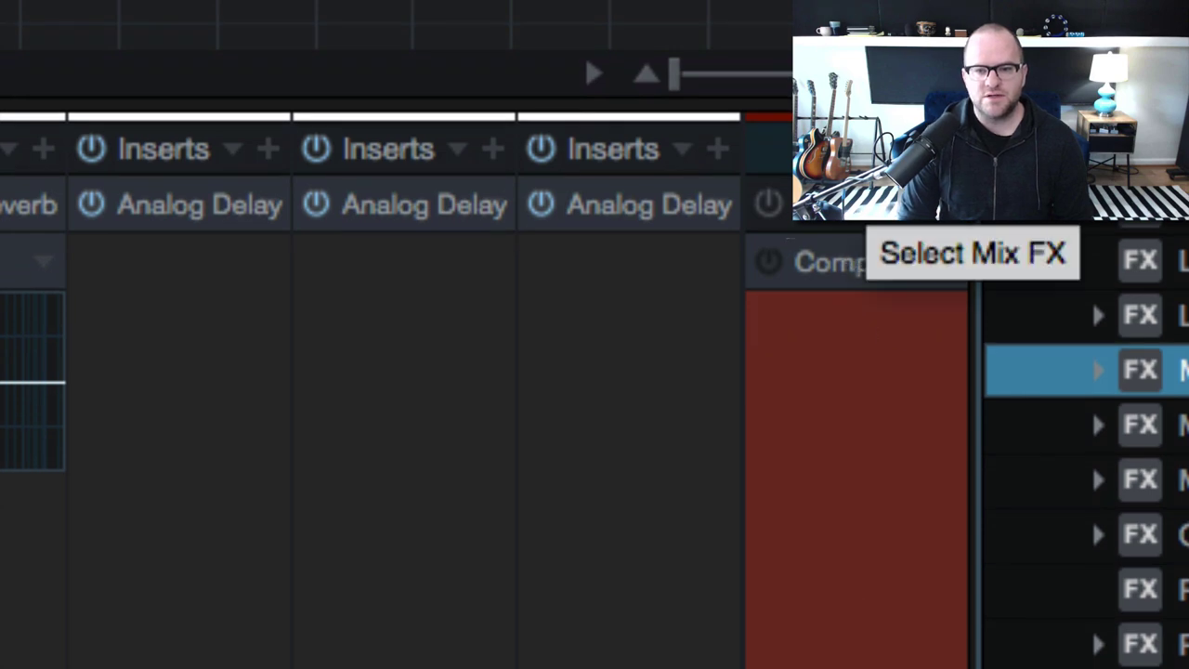
click(853, 232)
click(857, 250)
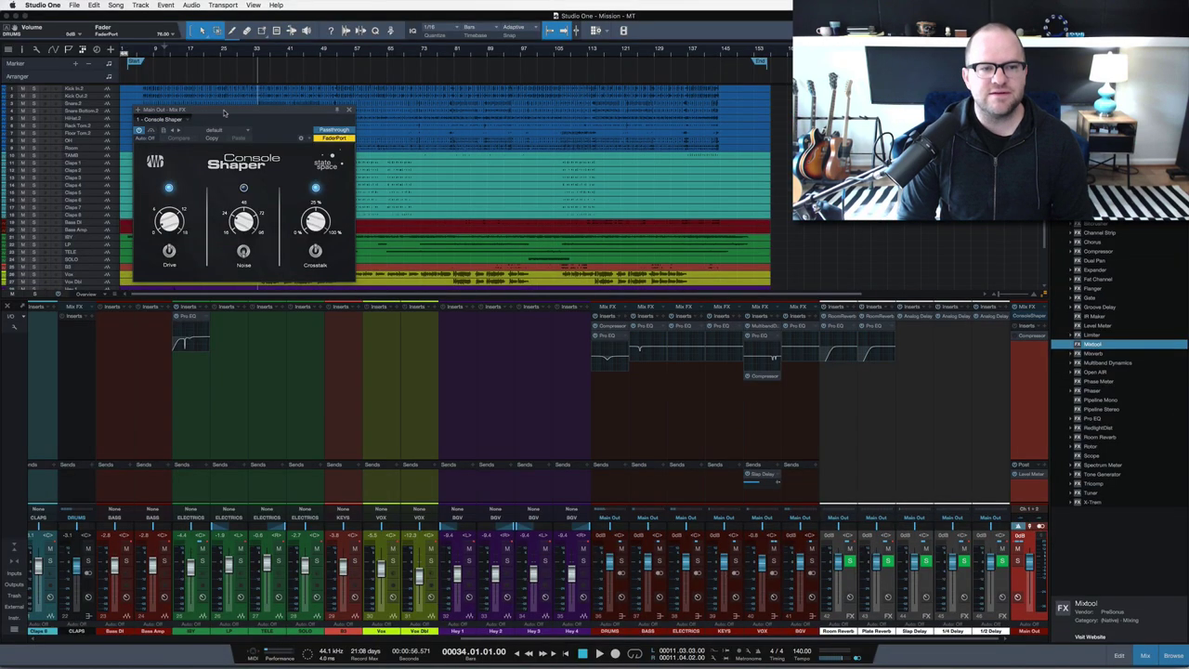
Switch off the Crosstalk section of the Main Out's Console Shaper and close its window
drag(279, 160, 576, 73)
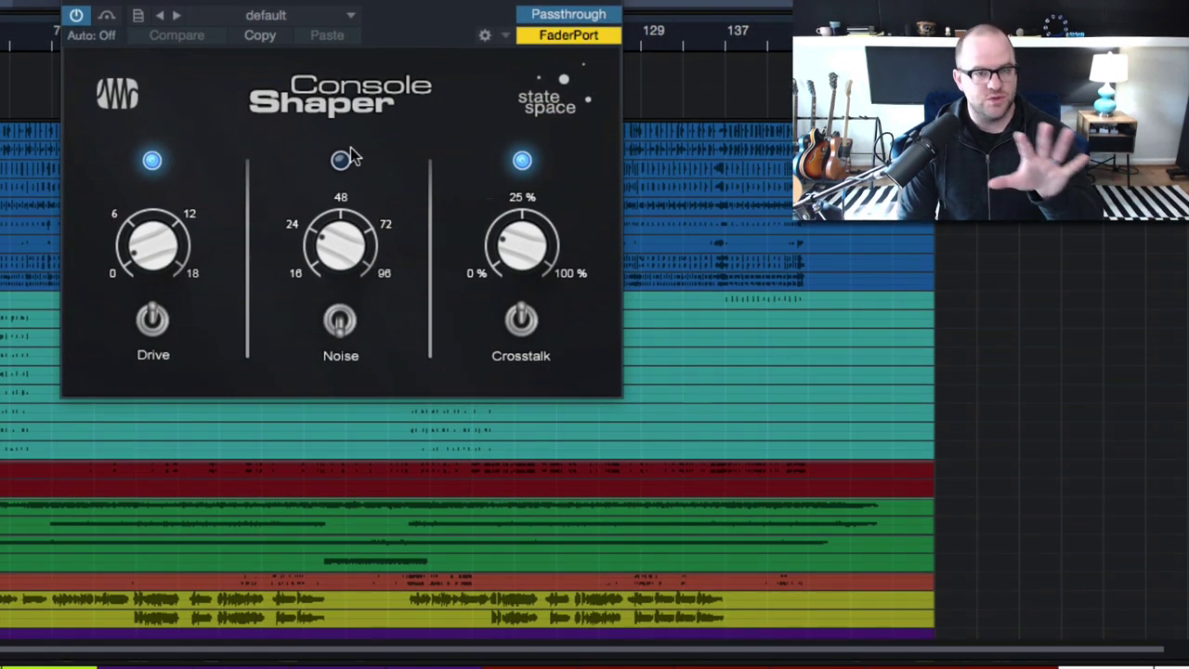
click(523, 322)
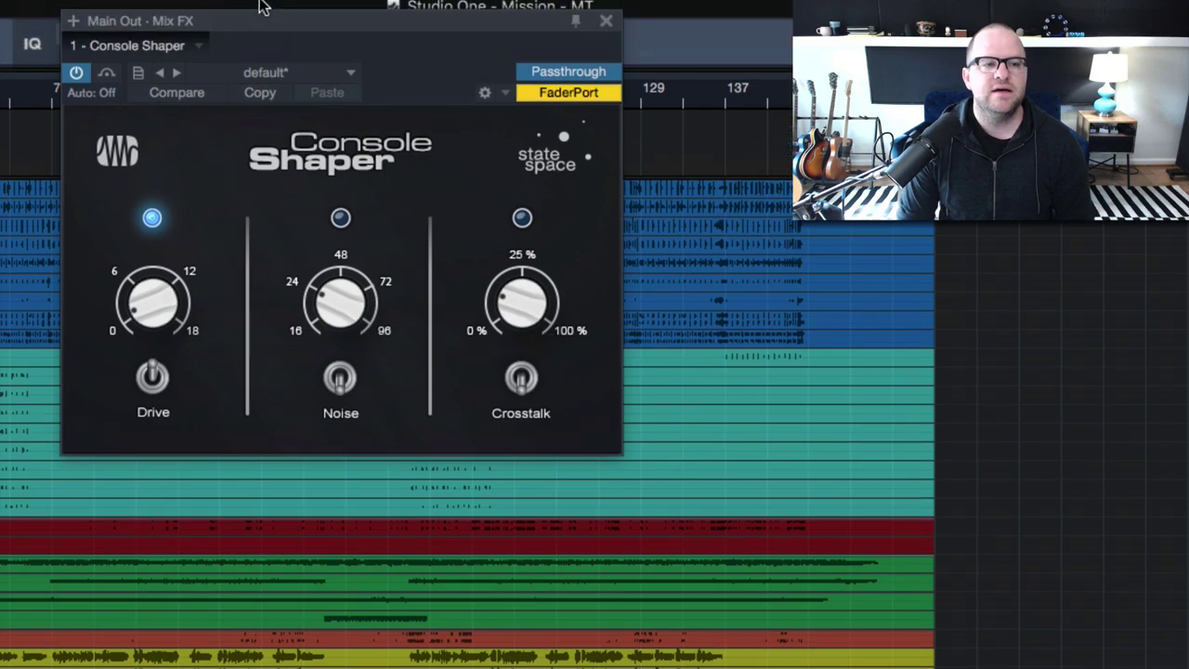
click(606, 21)
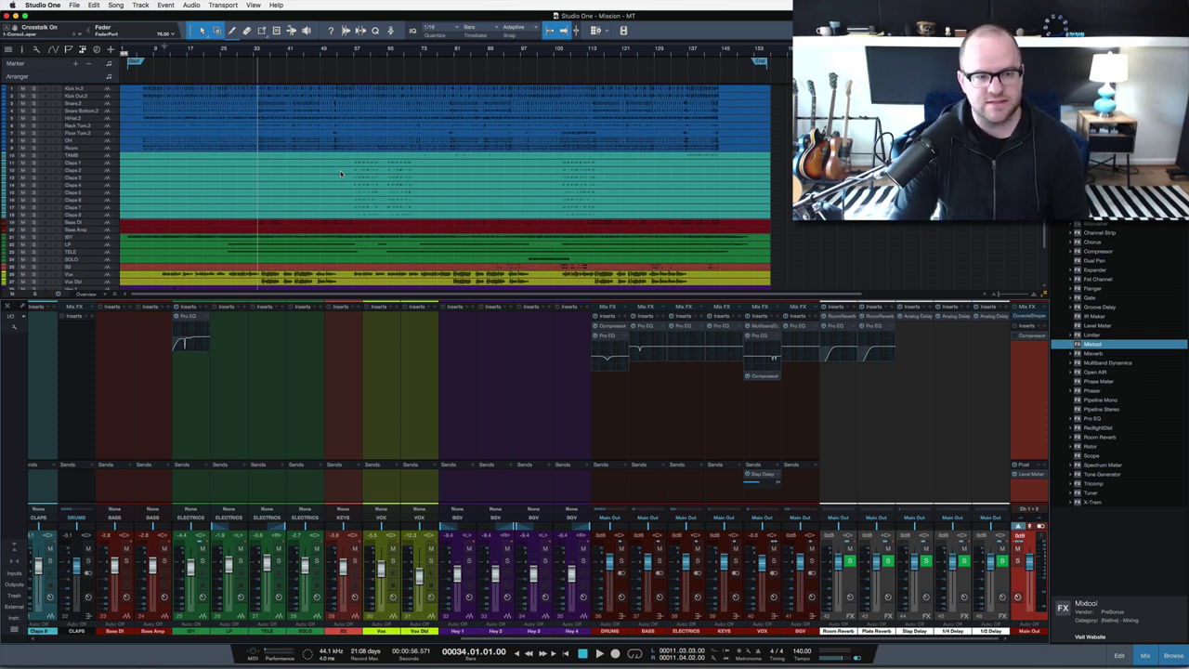
Zoom the timeline in around bar 106 and play the full mix from 106.04.01
scroll(446, 171, down, 3)
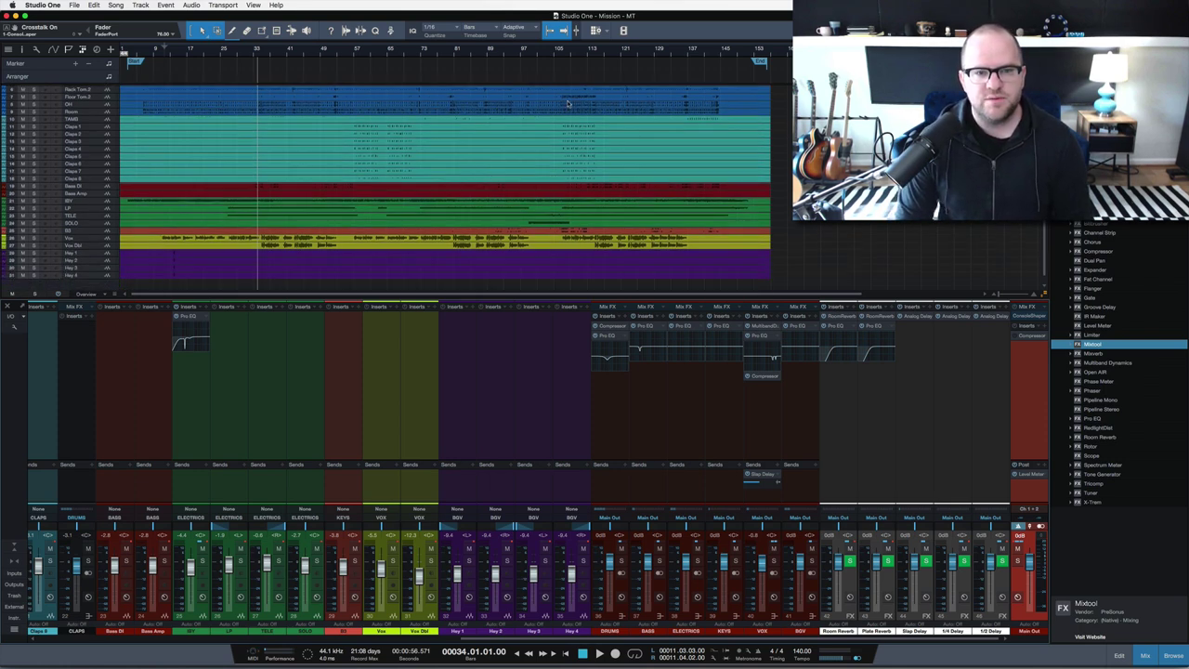
click(557, 52)
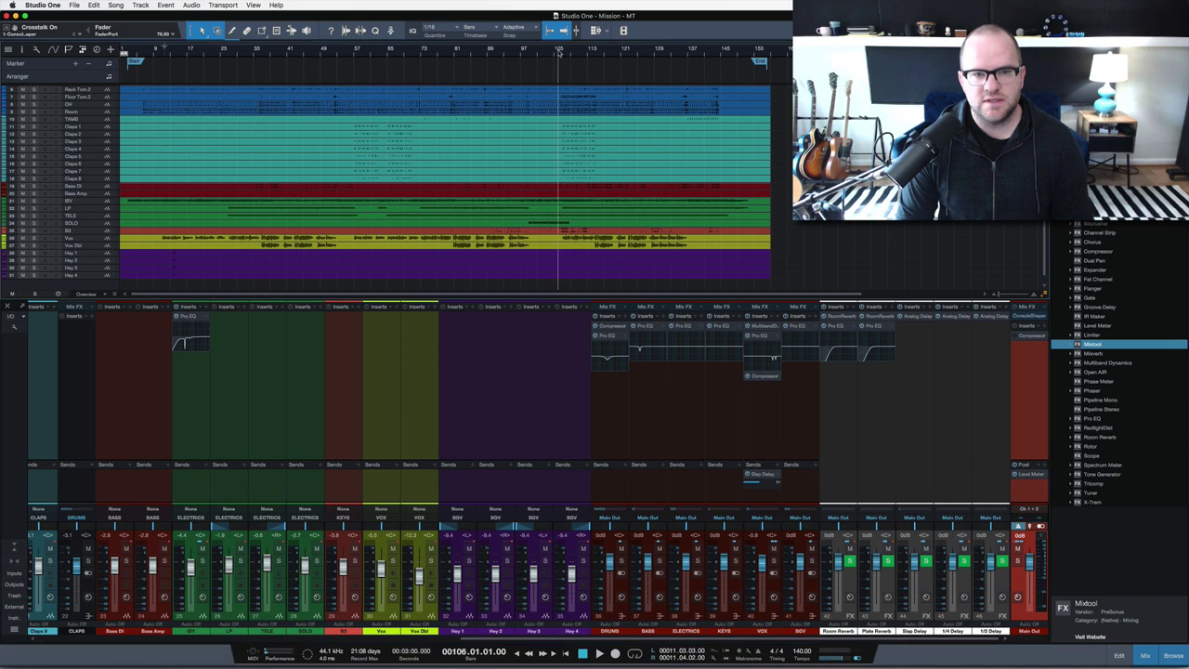
key(e)
key(e)
key(e)
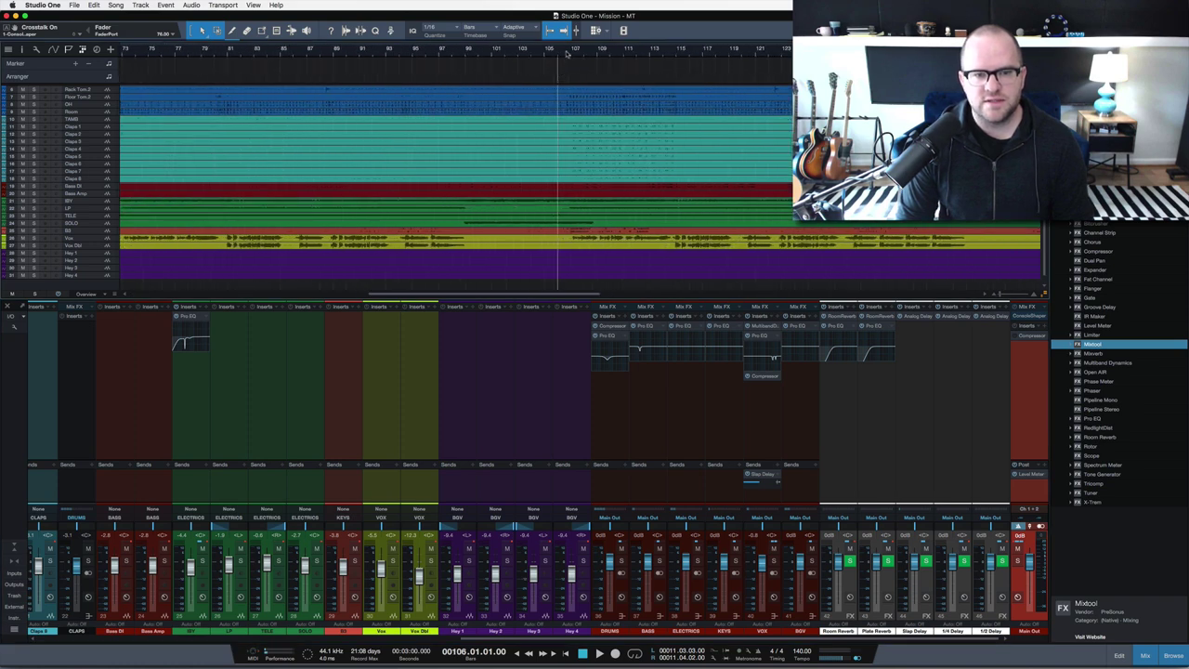
click(567, 52)
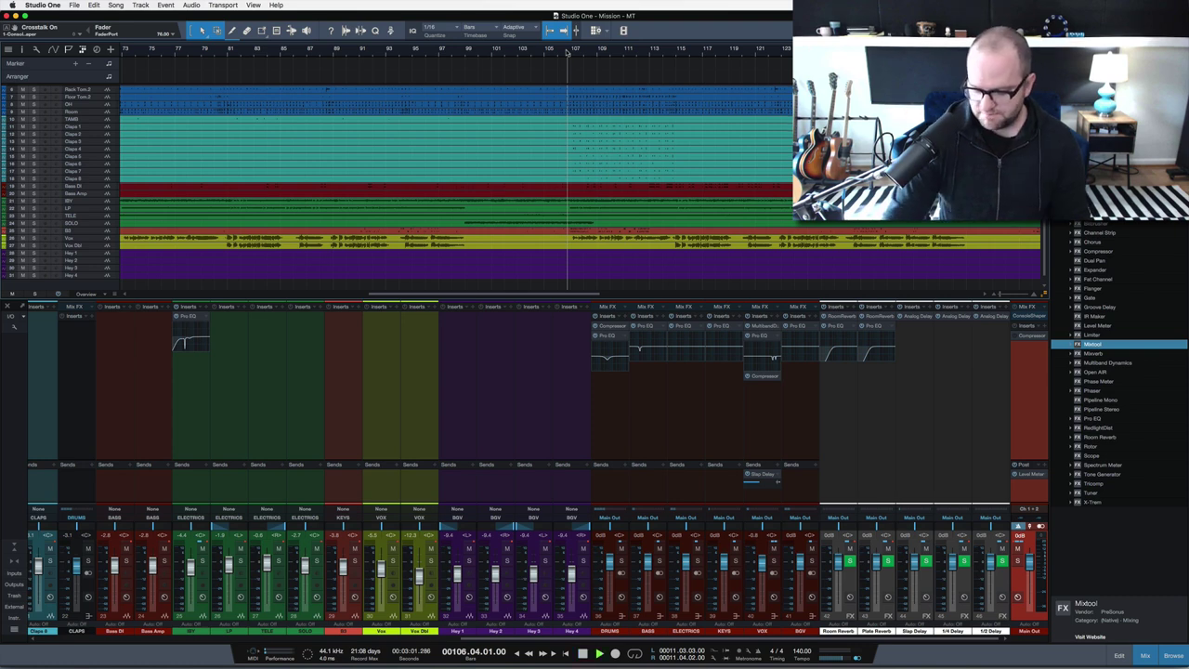
key(space)
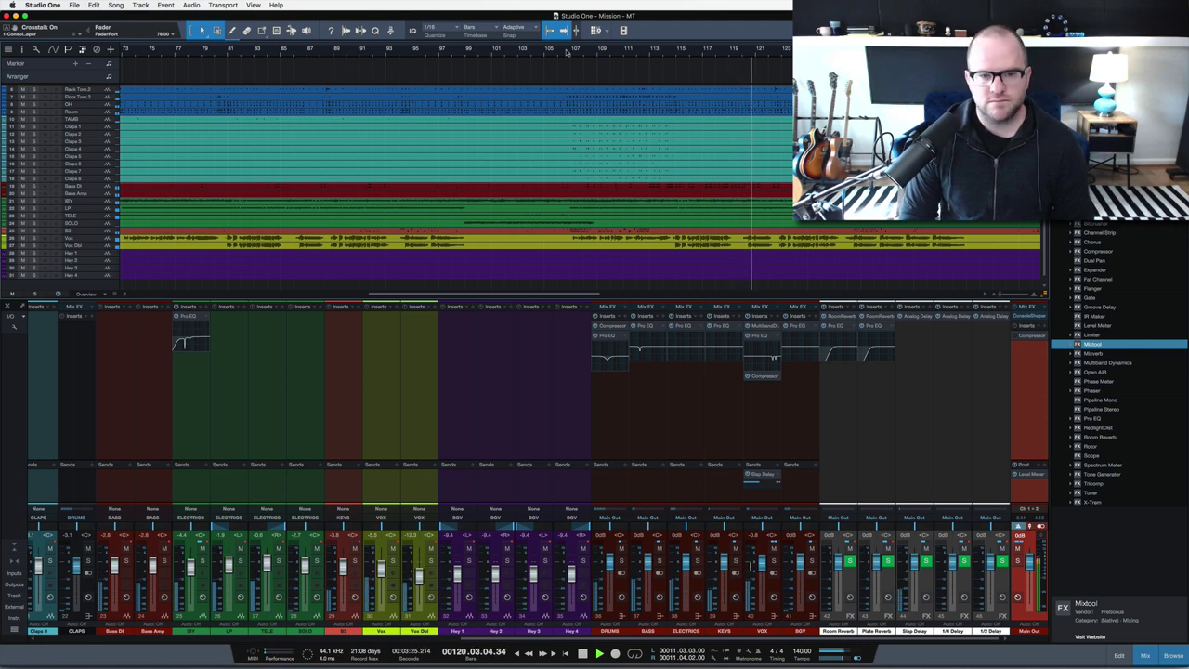
Select the BASS, ELECTRICS and KEYS buses in turn while listening, return to the BASS bus and stop playback
click(659, 412)
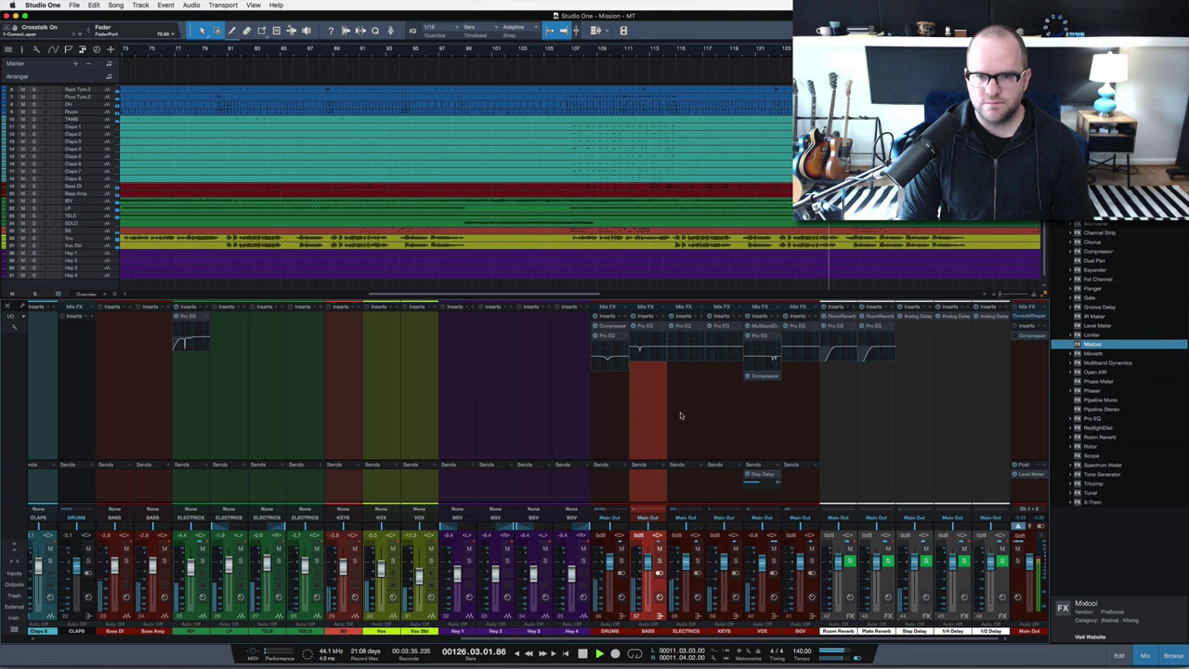
click(680, 412)
click(718, 416)
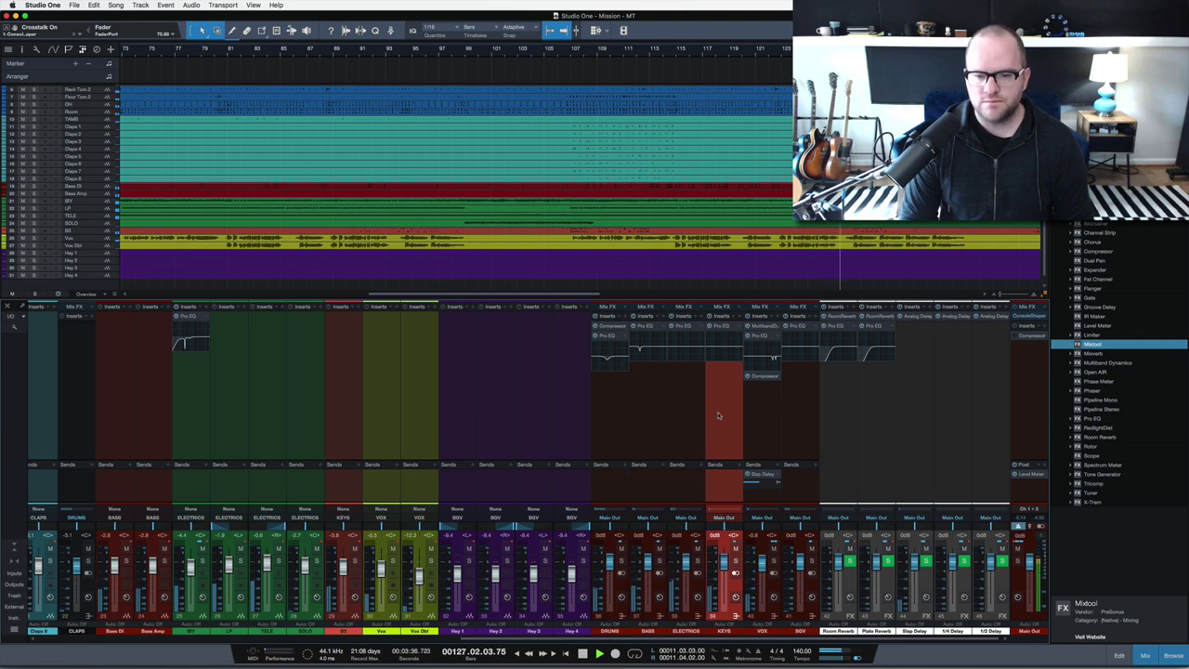
click(657, 426)
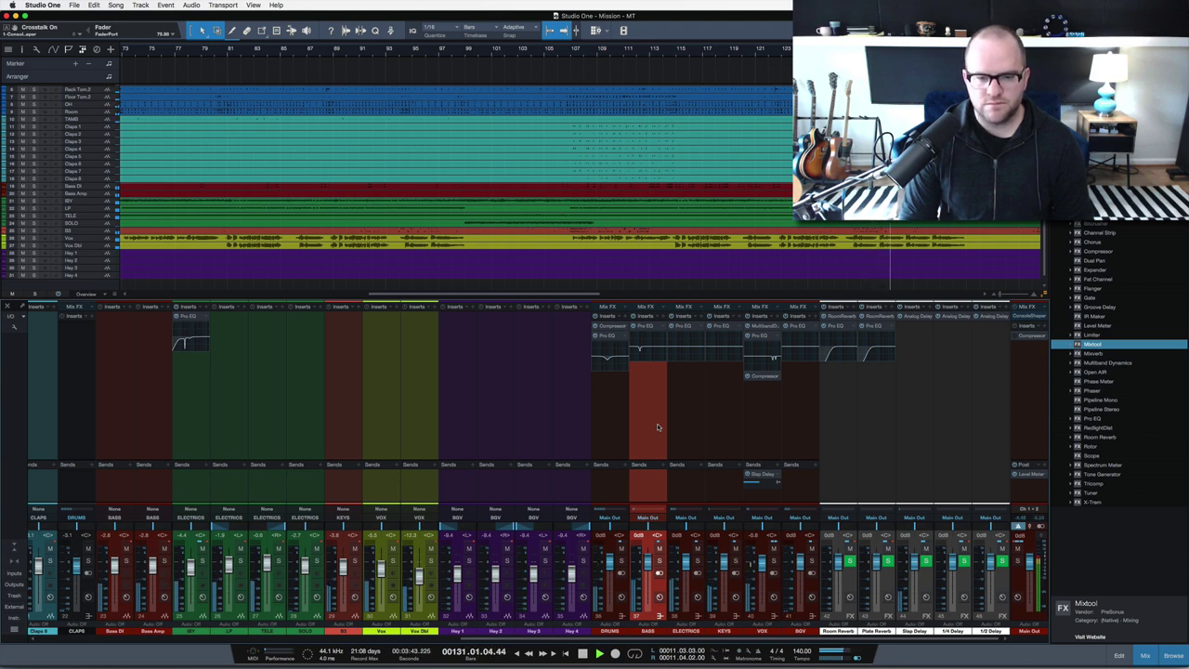
scroll(658, 426, left, 10)
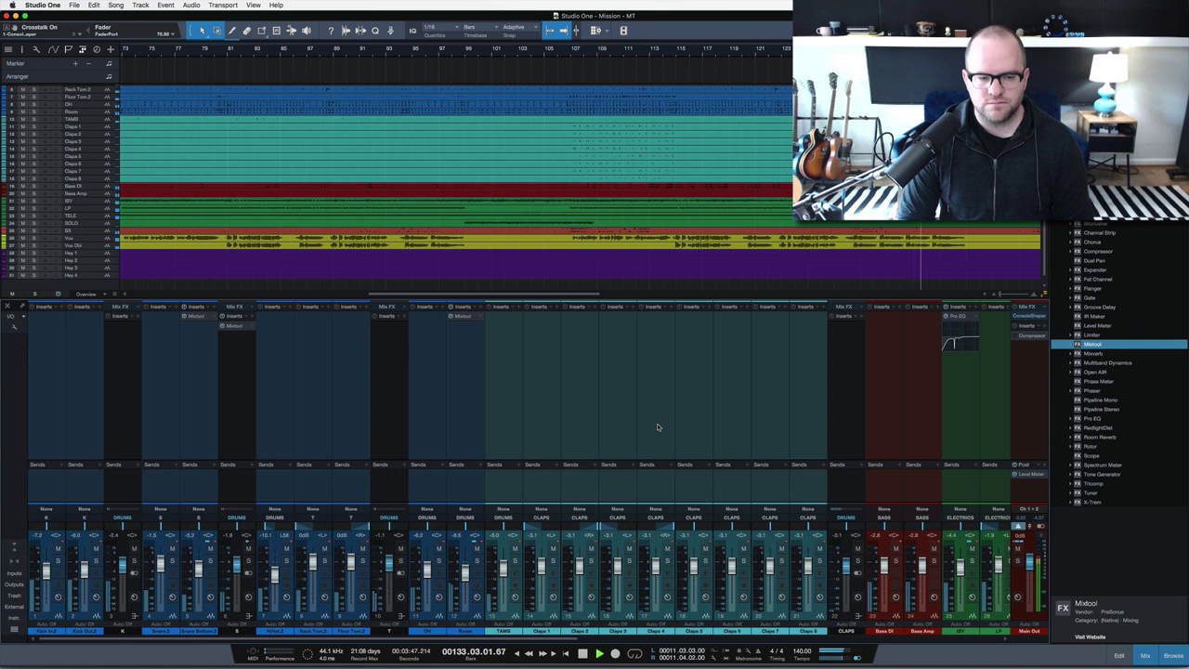
scroll(658, 426, right, 15)
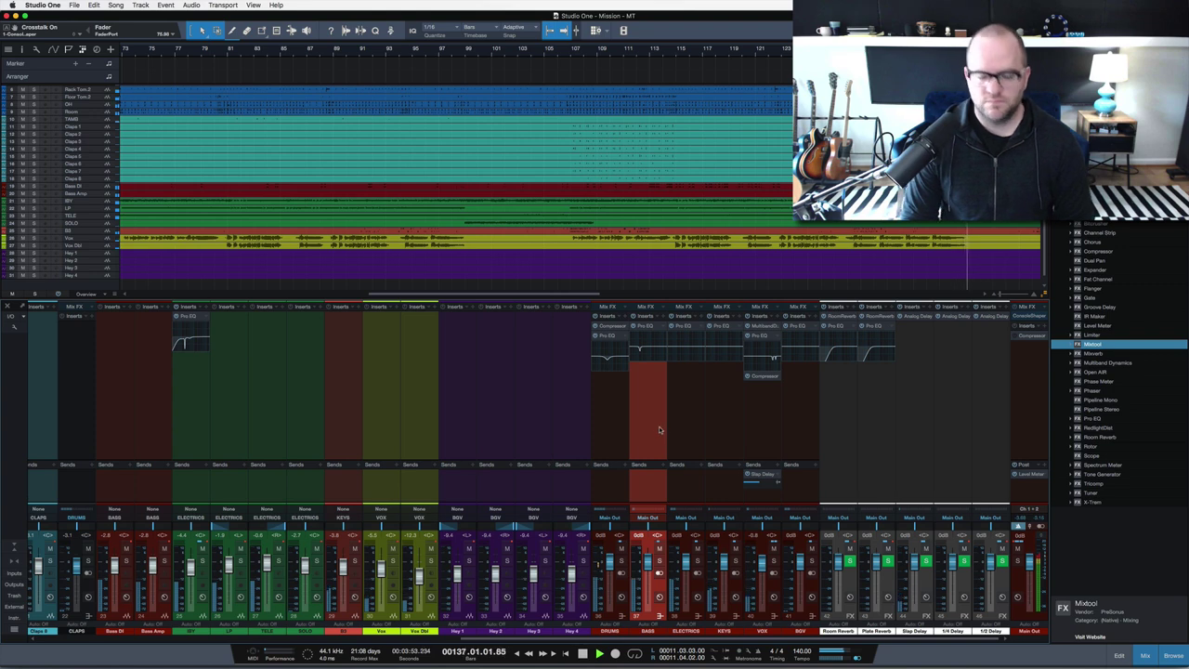
key(space)
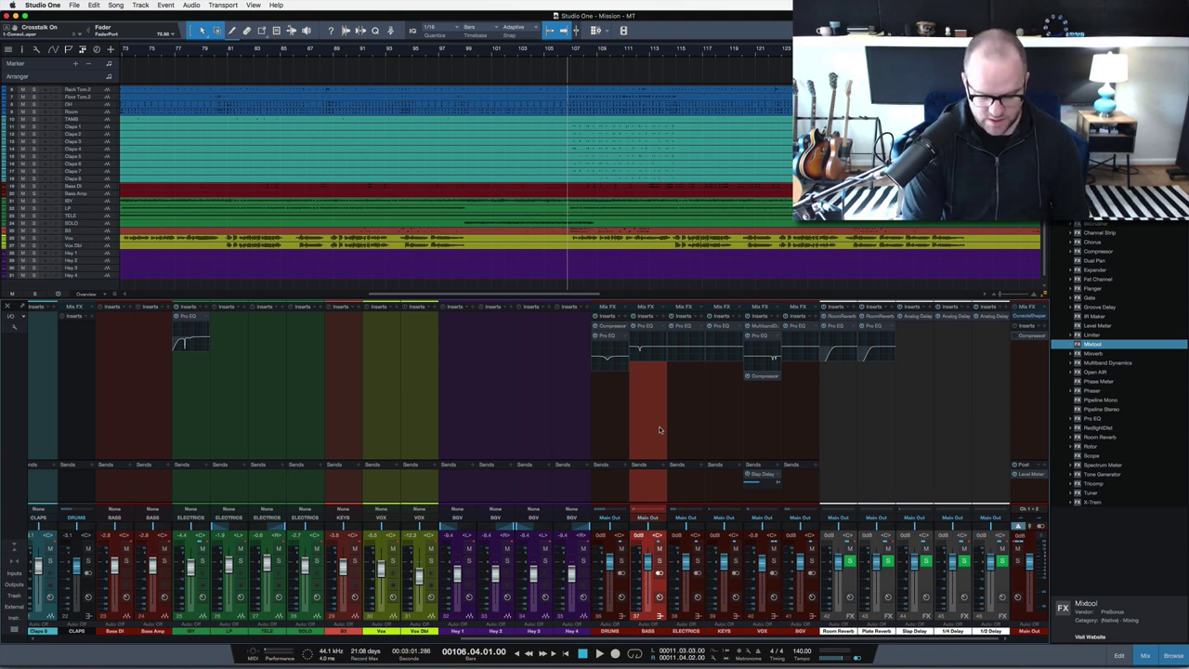
Hide the browser to widen the arrangement and mixer, and show the song's final section in the arrangement
key(F5)
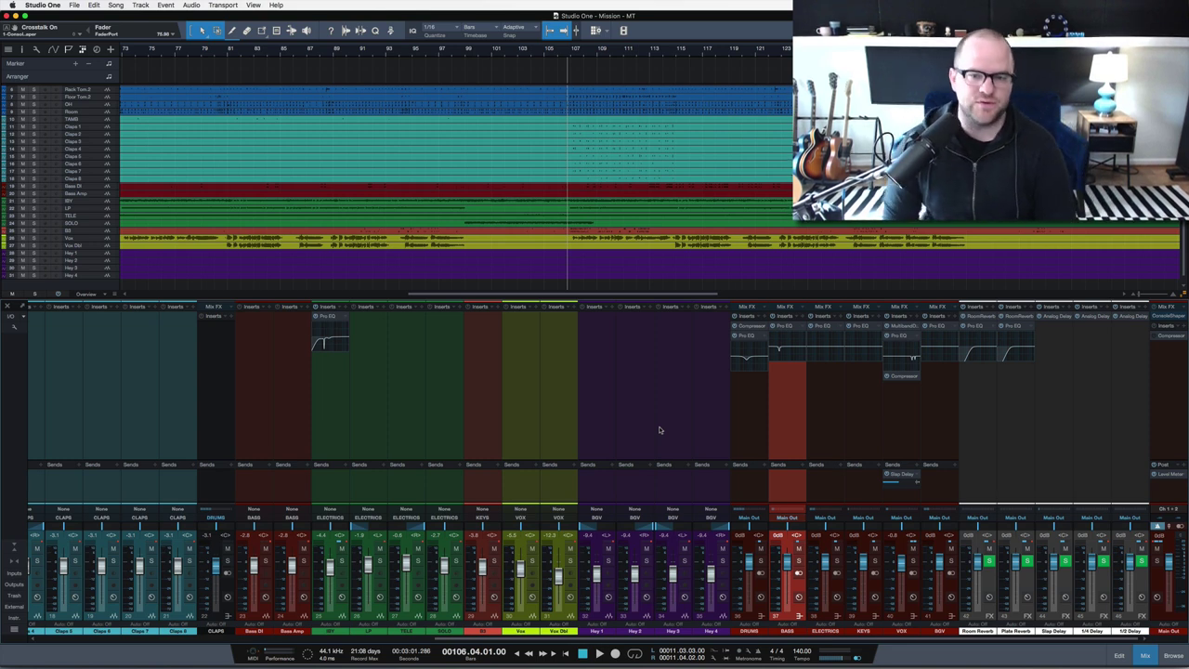
scroll(688, 246, right, 10)
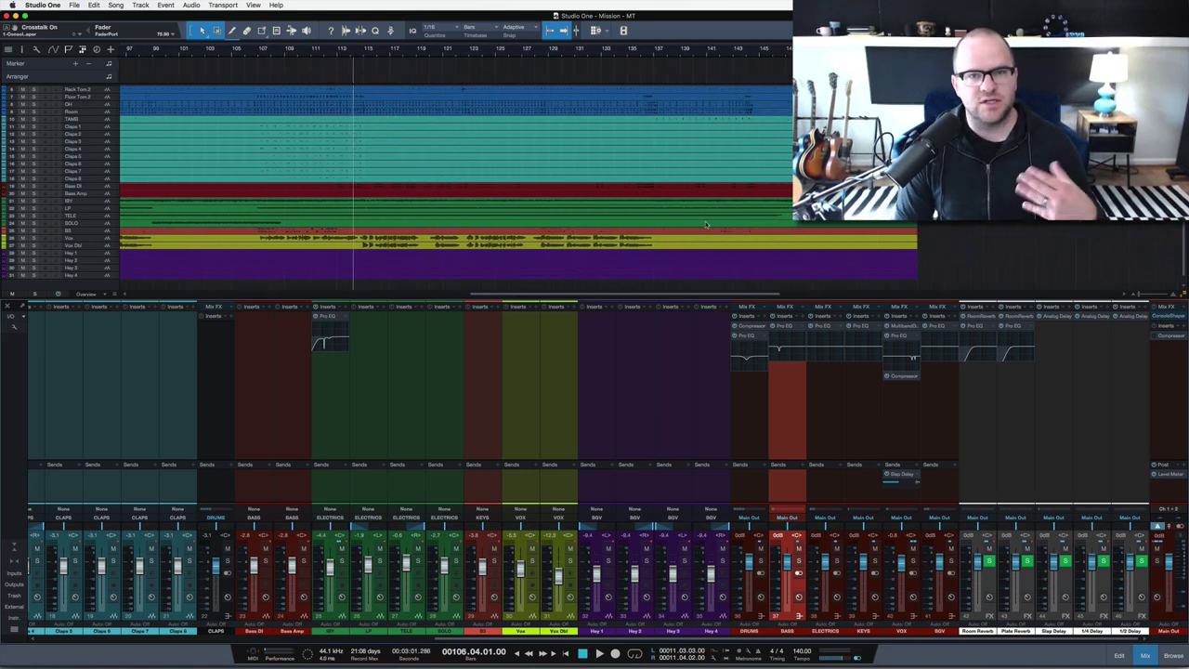
scroll(706, 225, right, 2)
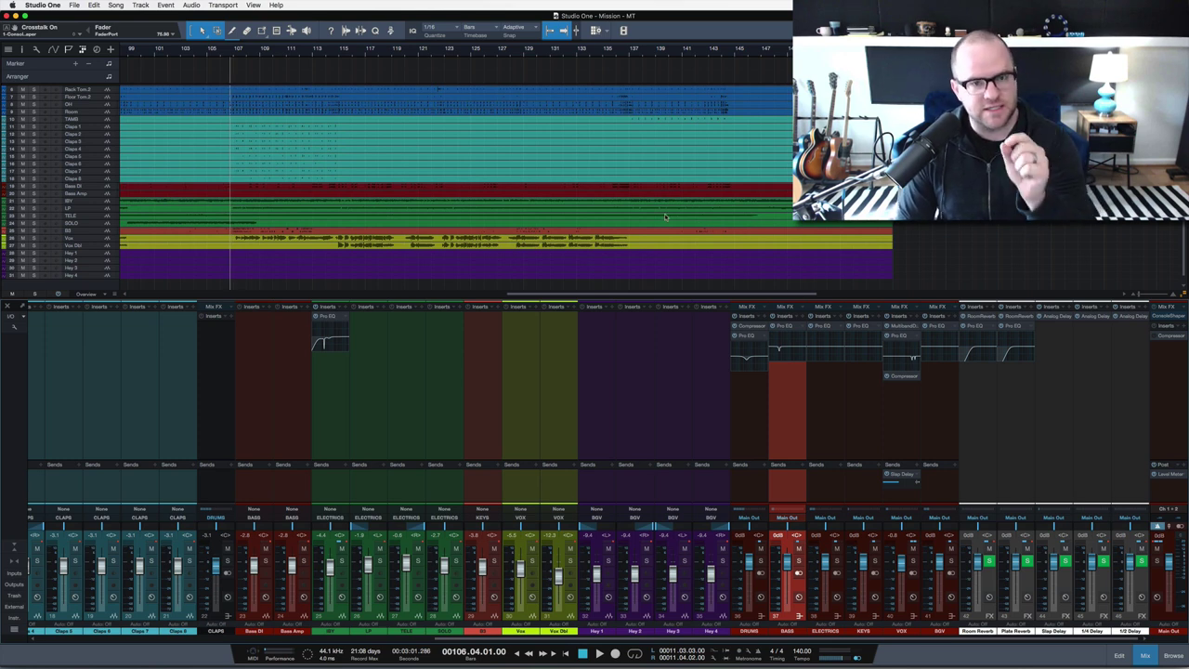
scroll(650, 214, down, 1)
scroll(641, 212, left, 2)
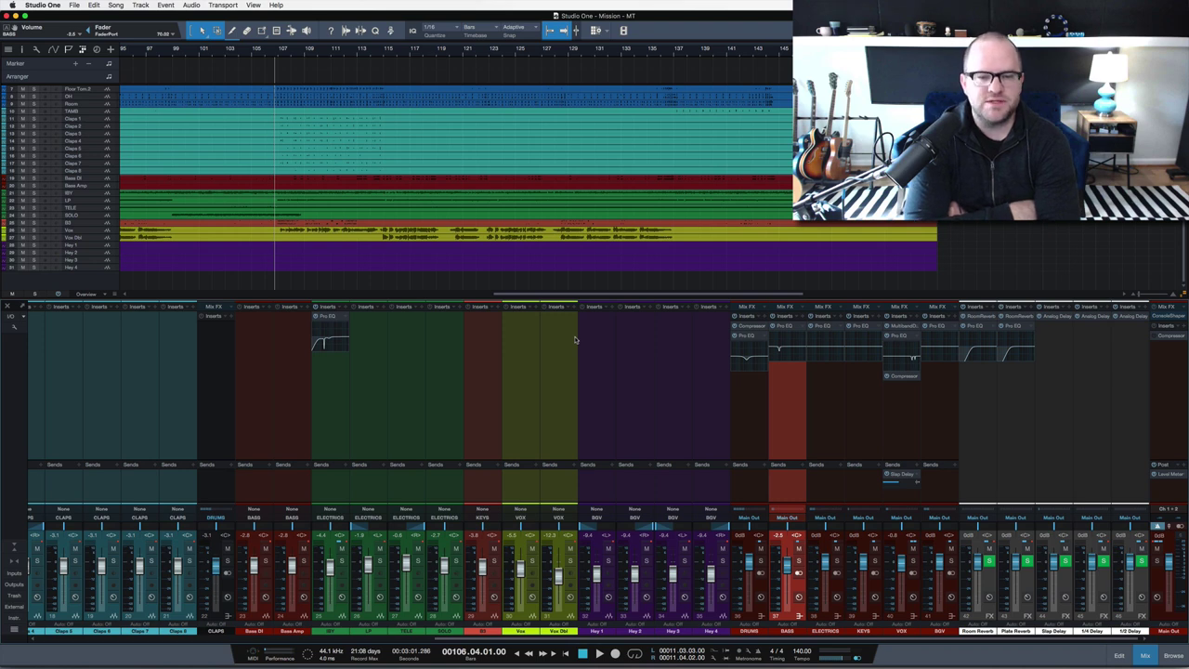
Listen to the DRUMS bus in solo from bar 106.04.01, clear its solo and stop playback
click(760, 562)
key(space)
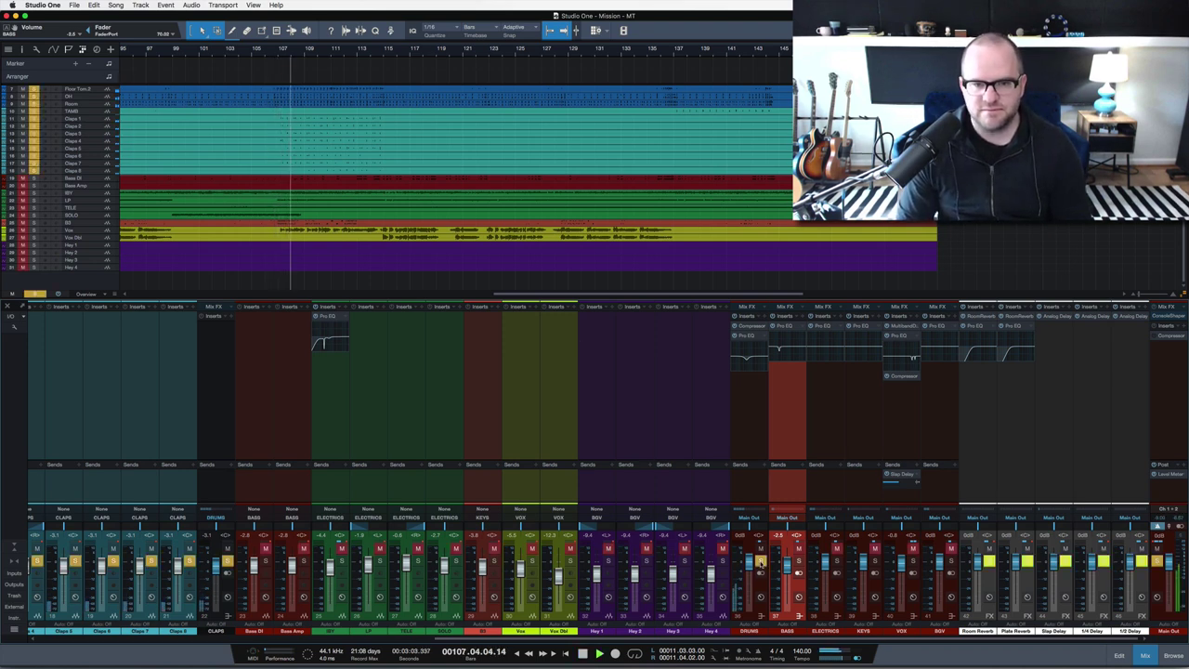
click(760, 562)
key(space)
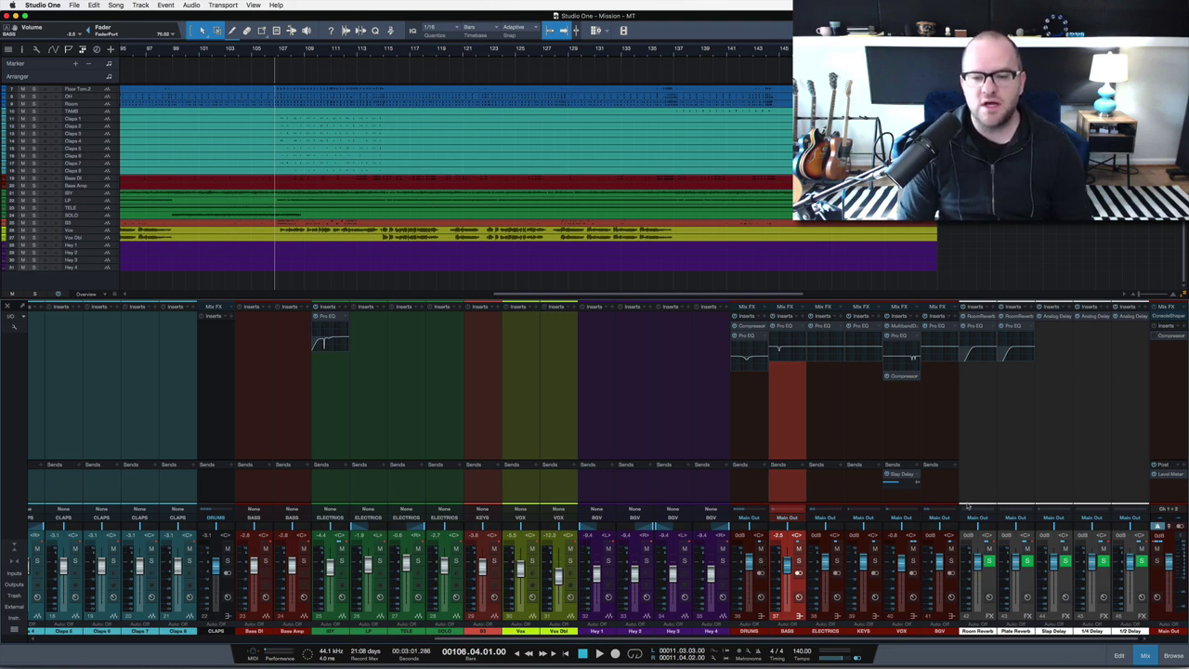
Select the VOX bus, play the mix from about bar 115, switch to the BASS bus and replay the same passage
click(902, 442)
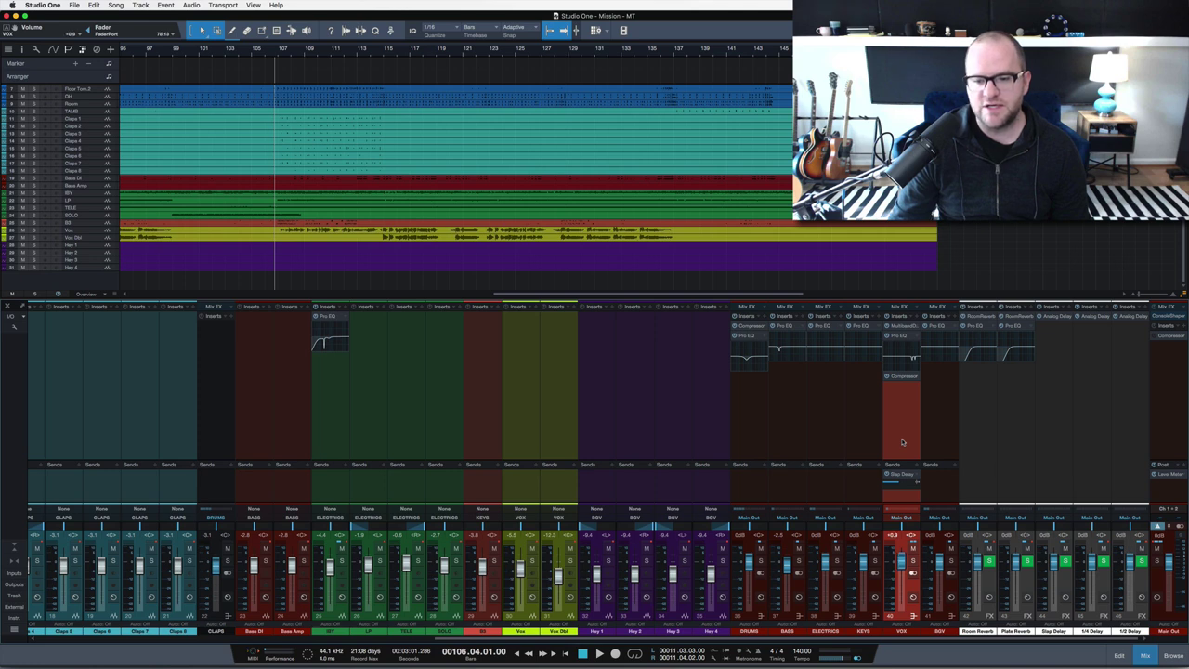
click(384, 51)
key(space)
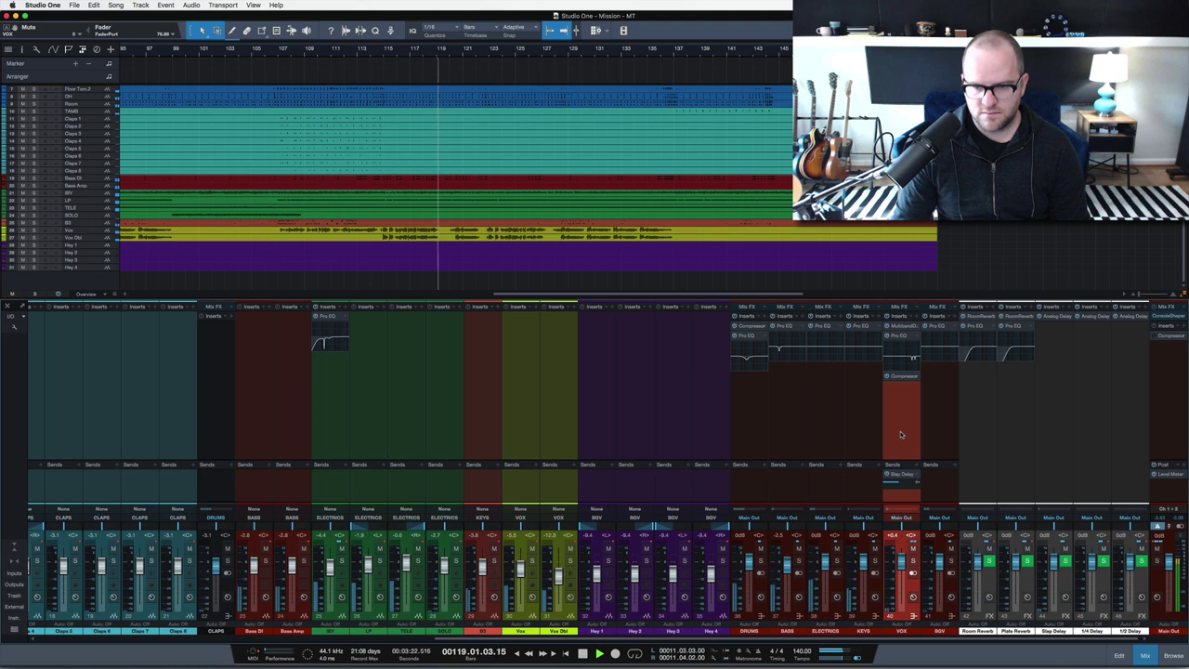
click(788, 428)
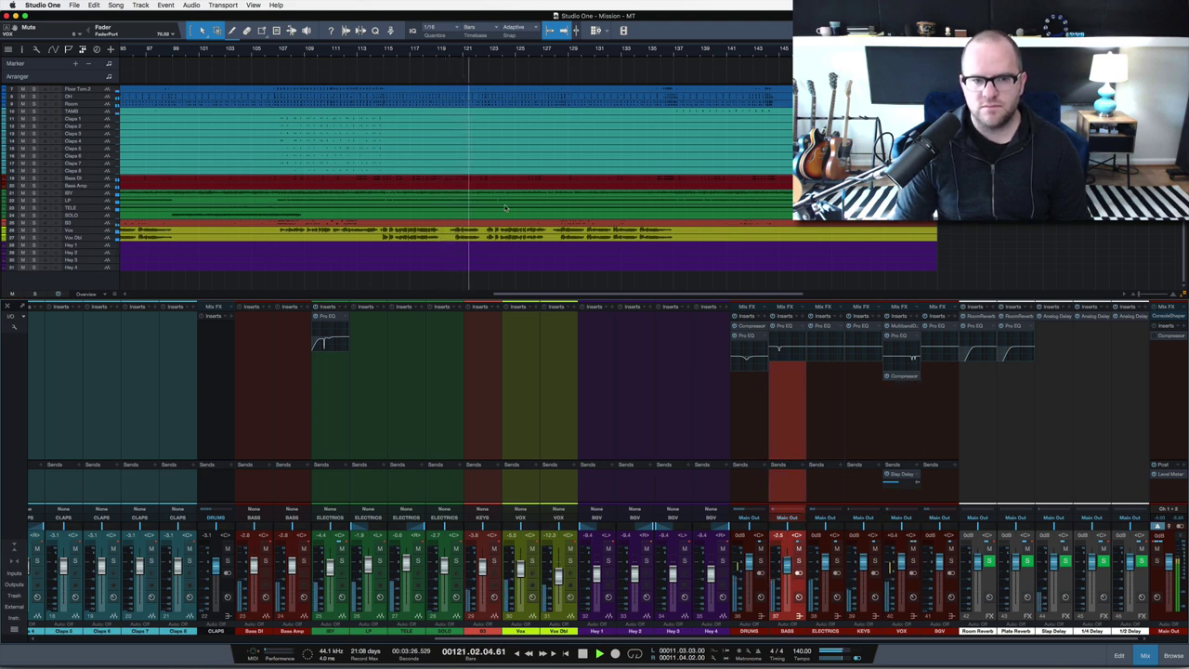
click(386, 51)
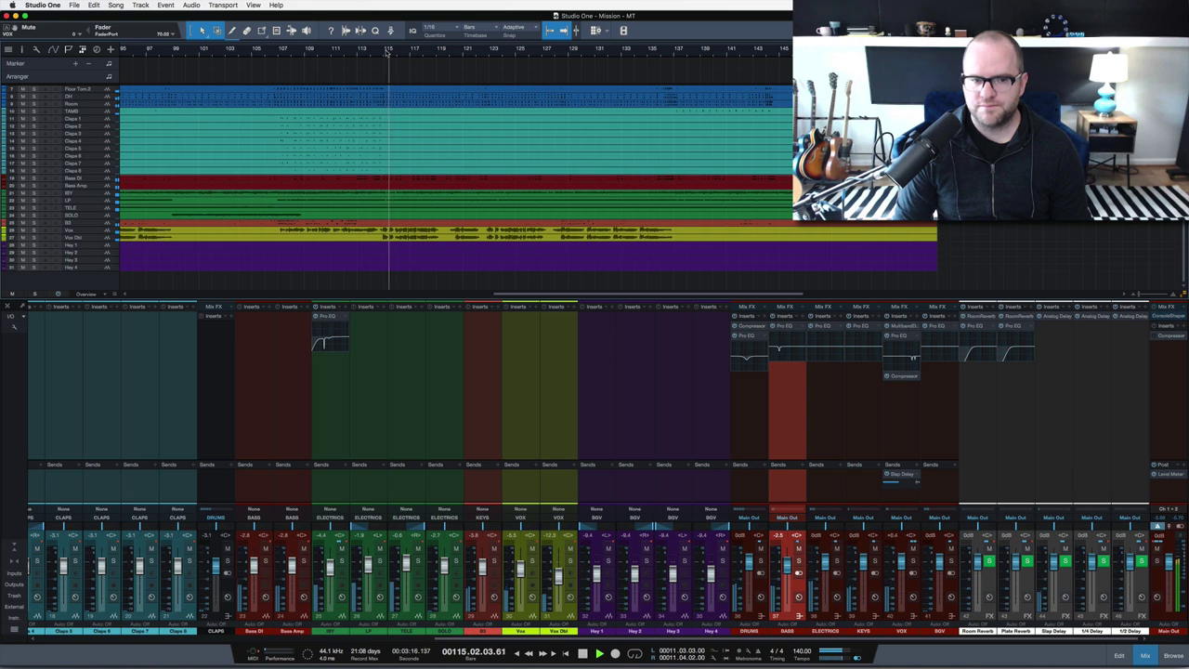
key(space)
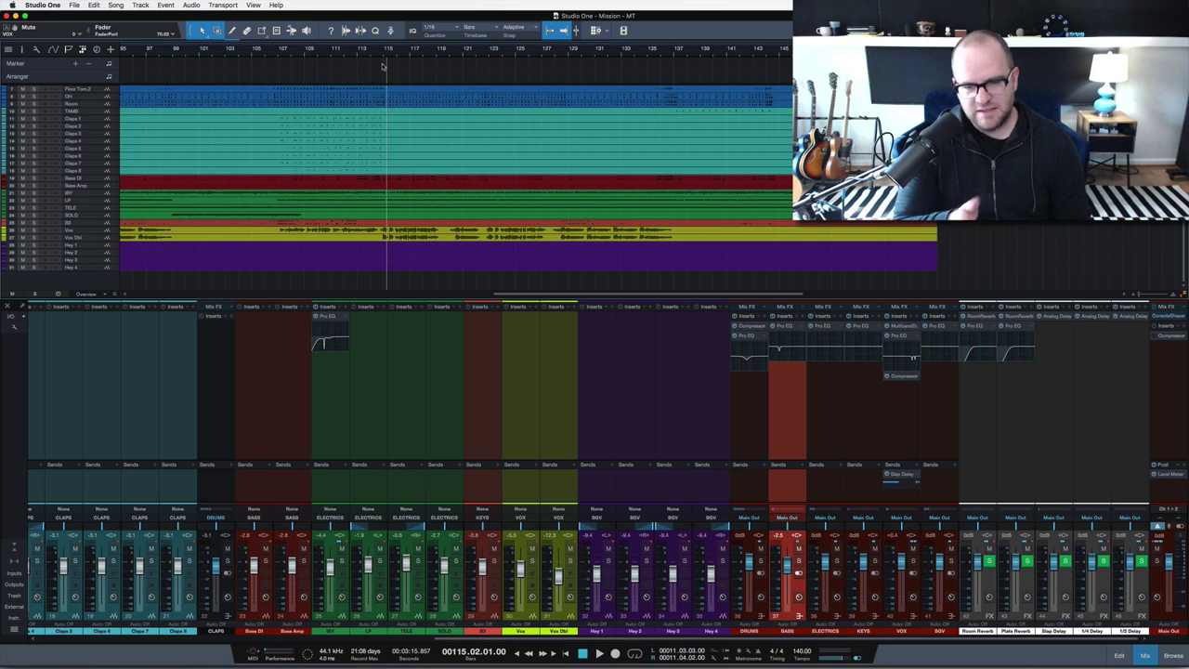
key(space)
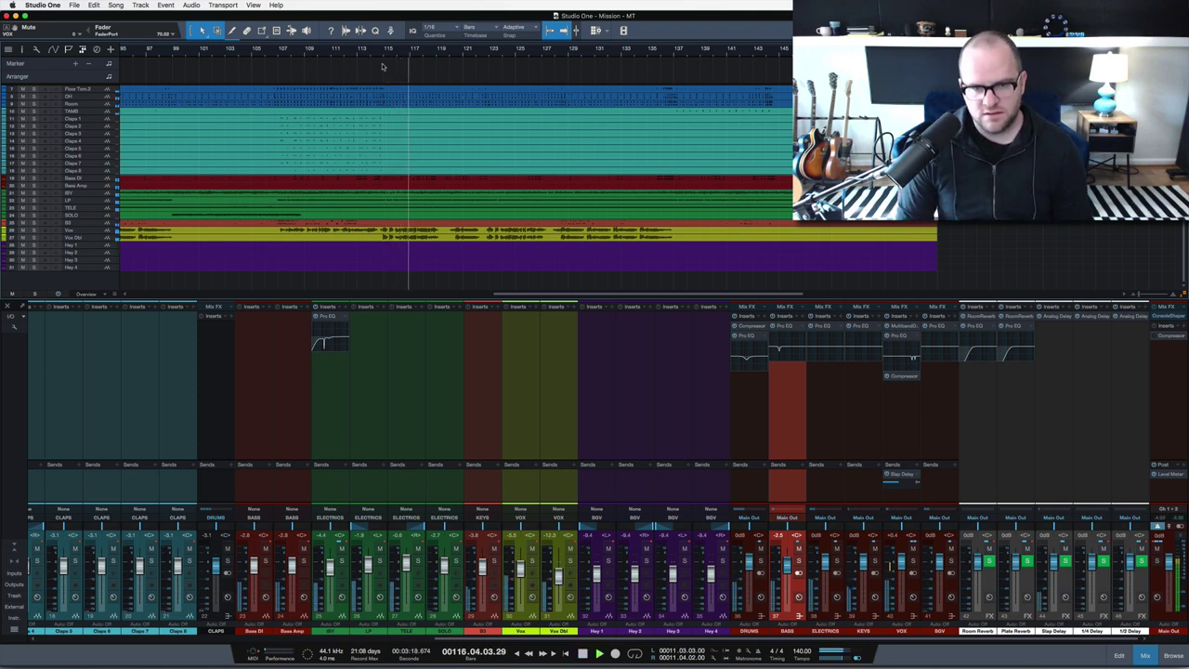
key(space)
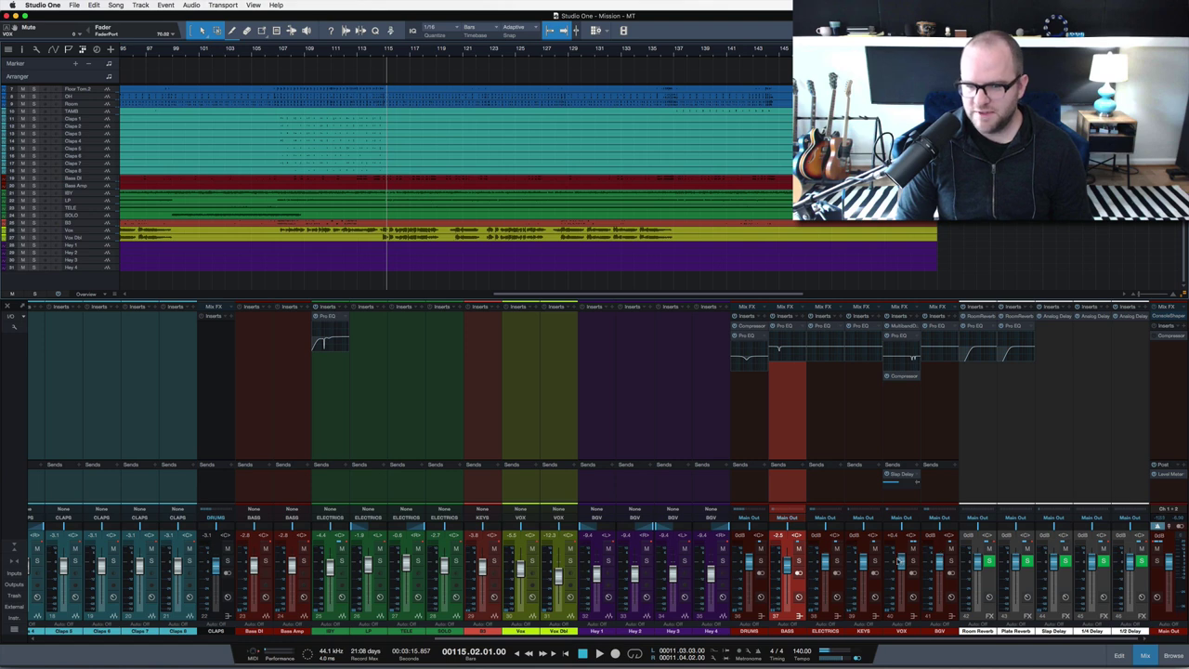
Solo the VOX bus, listen to it from bar 115.02.01, stop playback and clear the solo
key(s)
key(space)
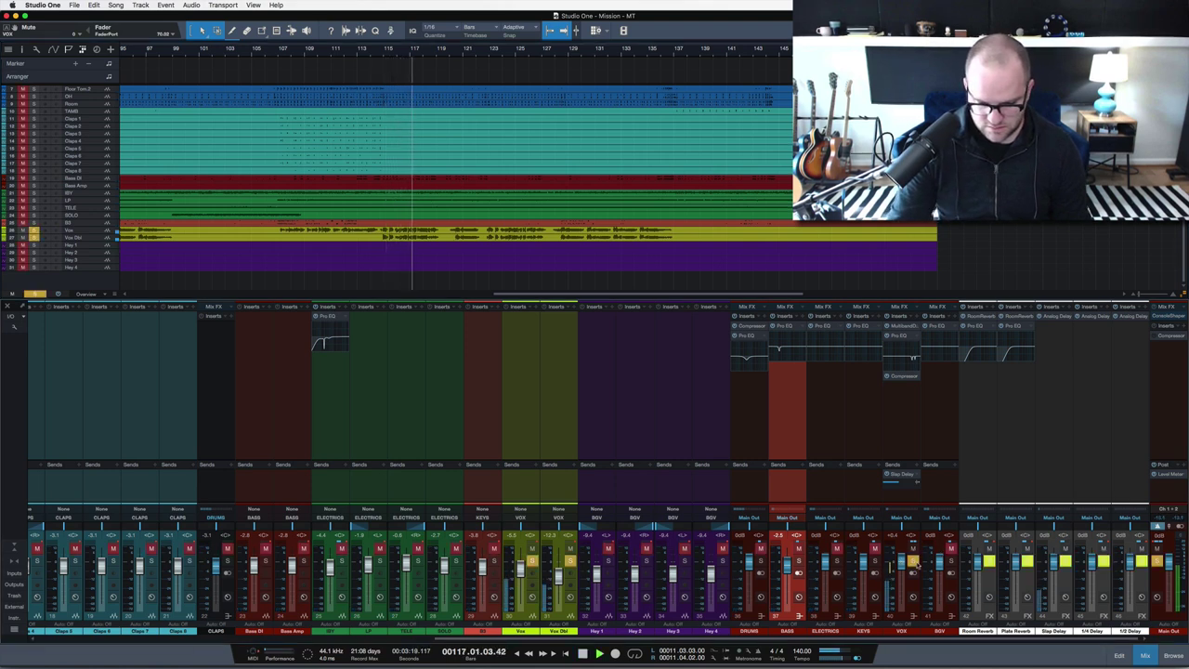
key(space)
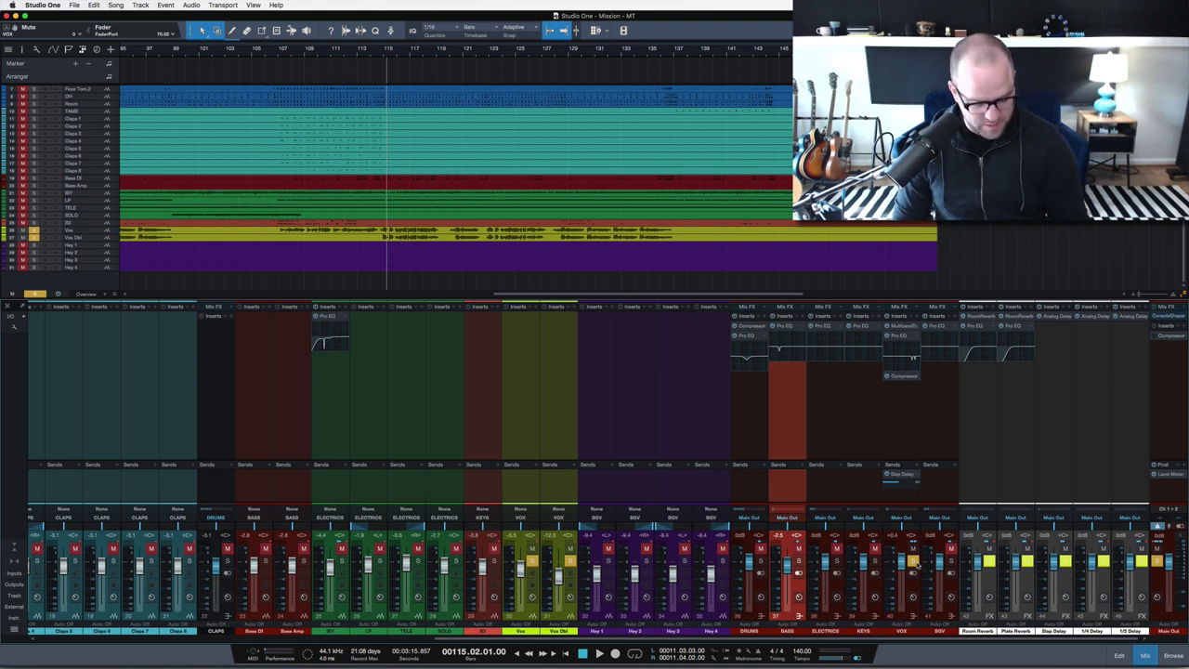
key(s)
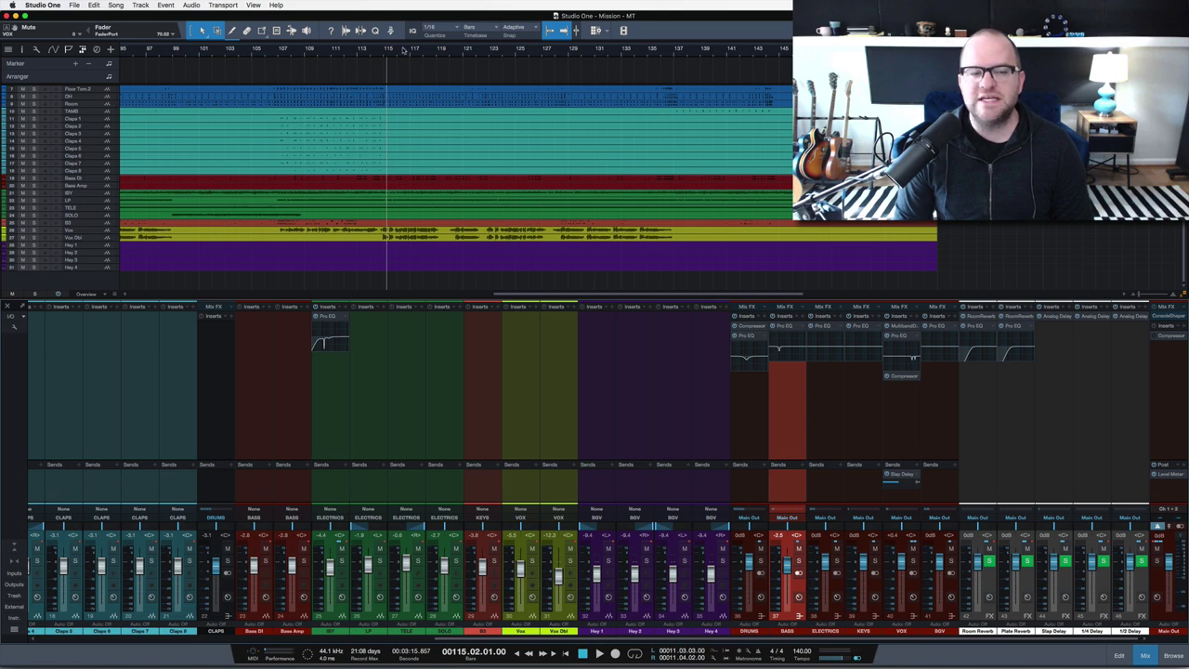
Zoom the timeline in around bar 115 and play the full mix from 115.01.01
drag(404, 51, 404, 62)
click(363, 54)
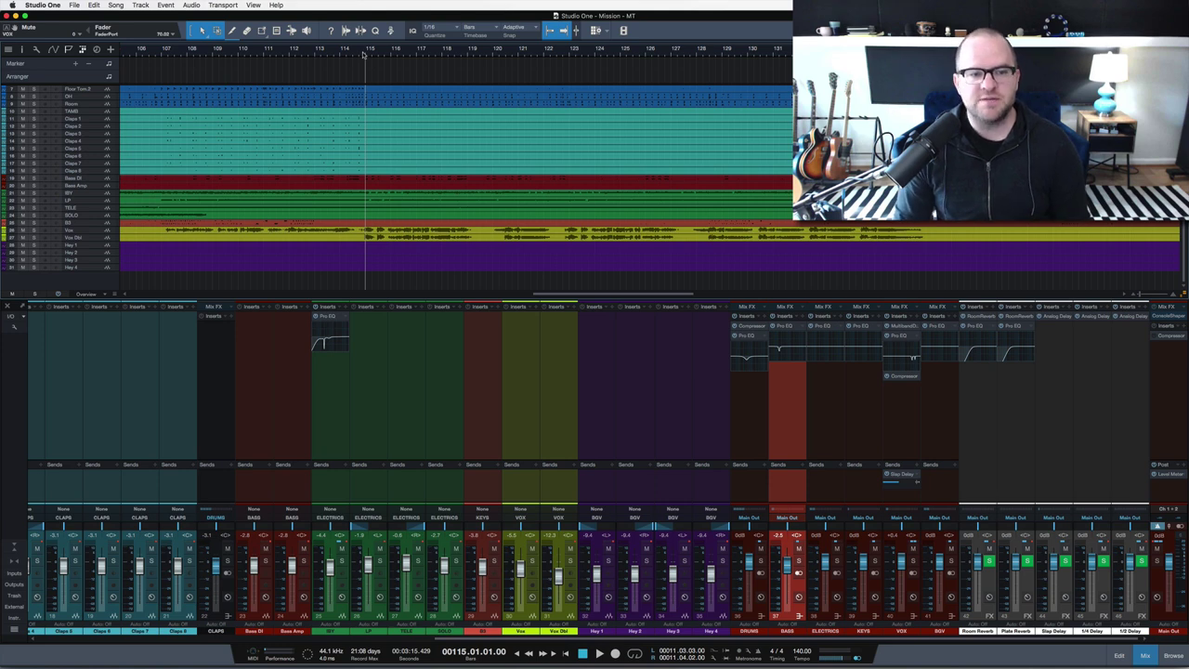
key(space)
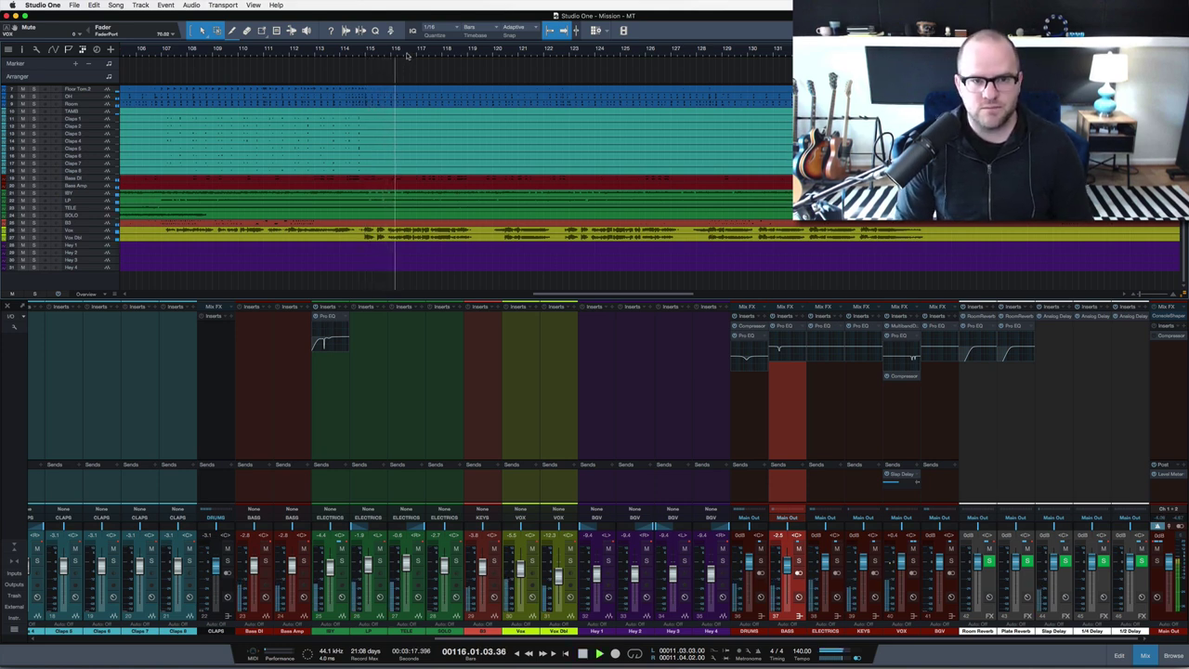
Zoom the timeline in around bar 116, play the full mix from 116.04.01, then stop and place the playback start at about 116.02.04
key(space)
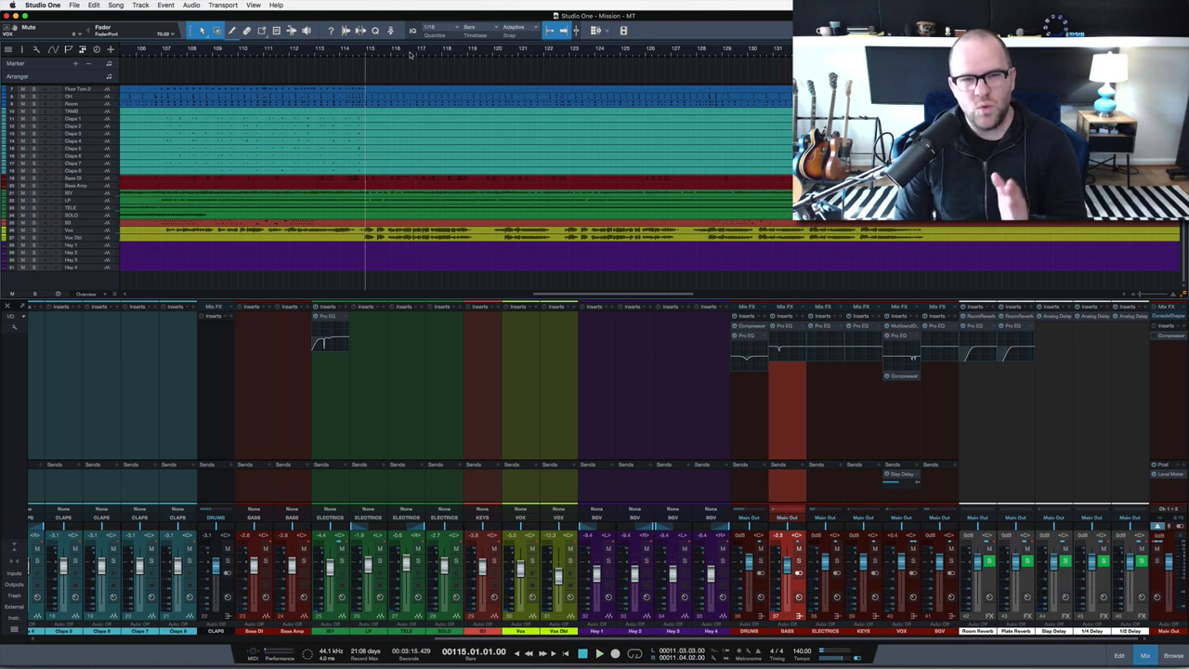
click(410, 53)
key(e)
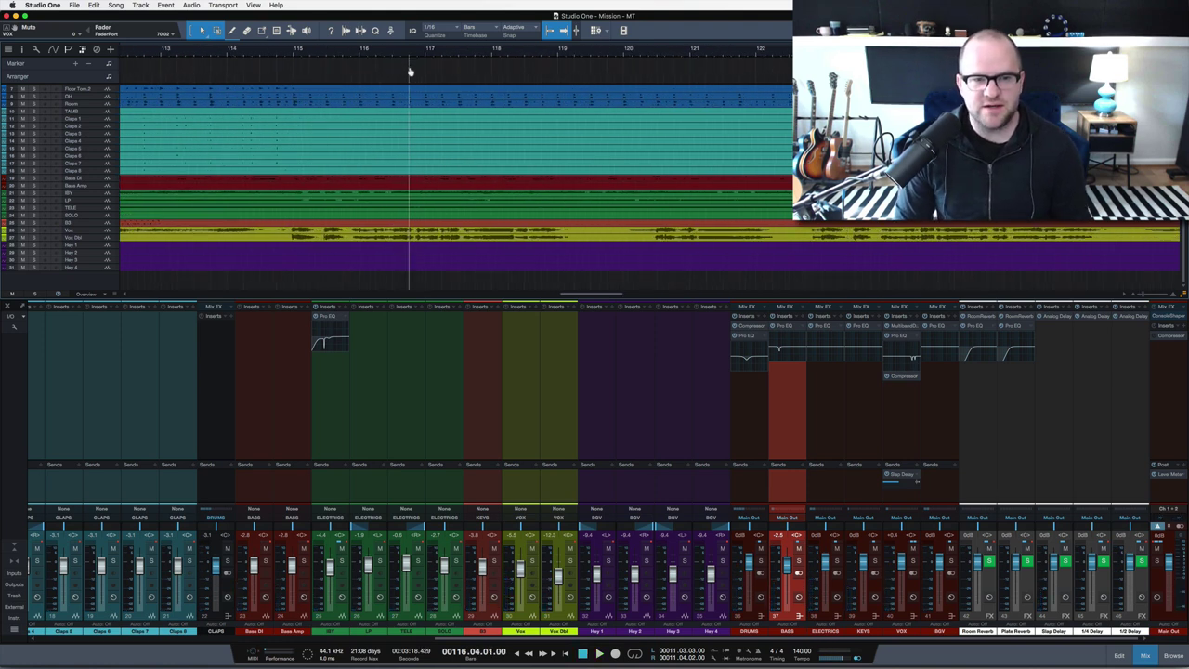
key(space)
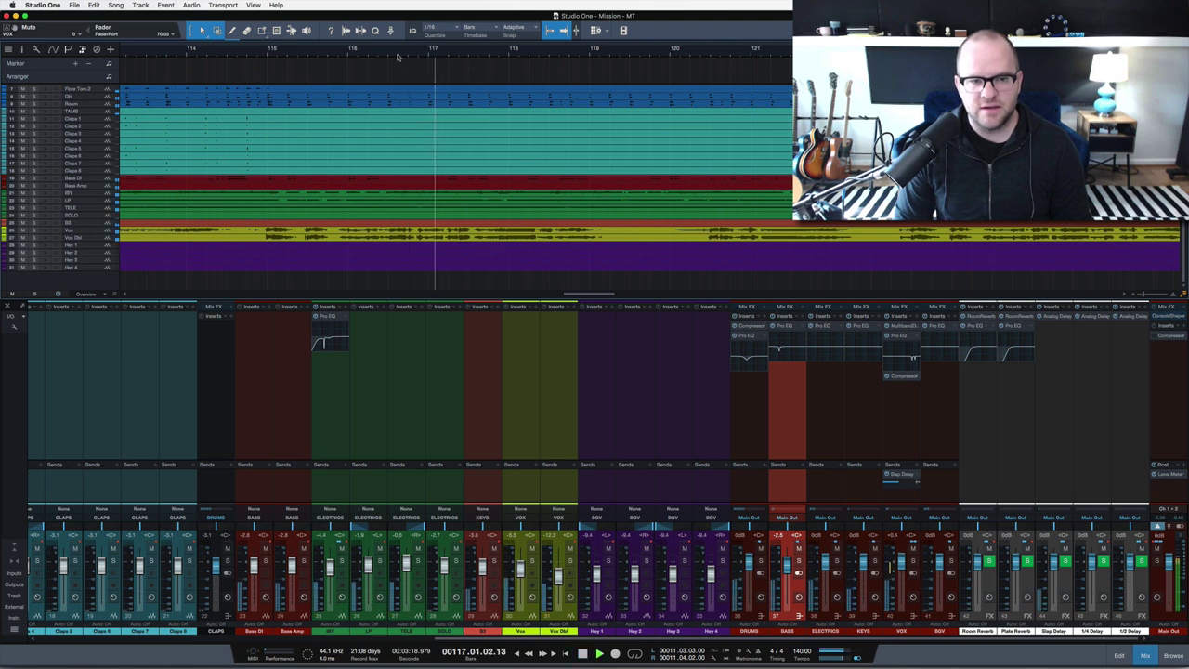
click(384, 56)
key(space)
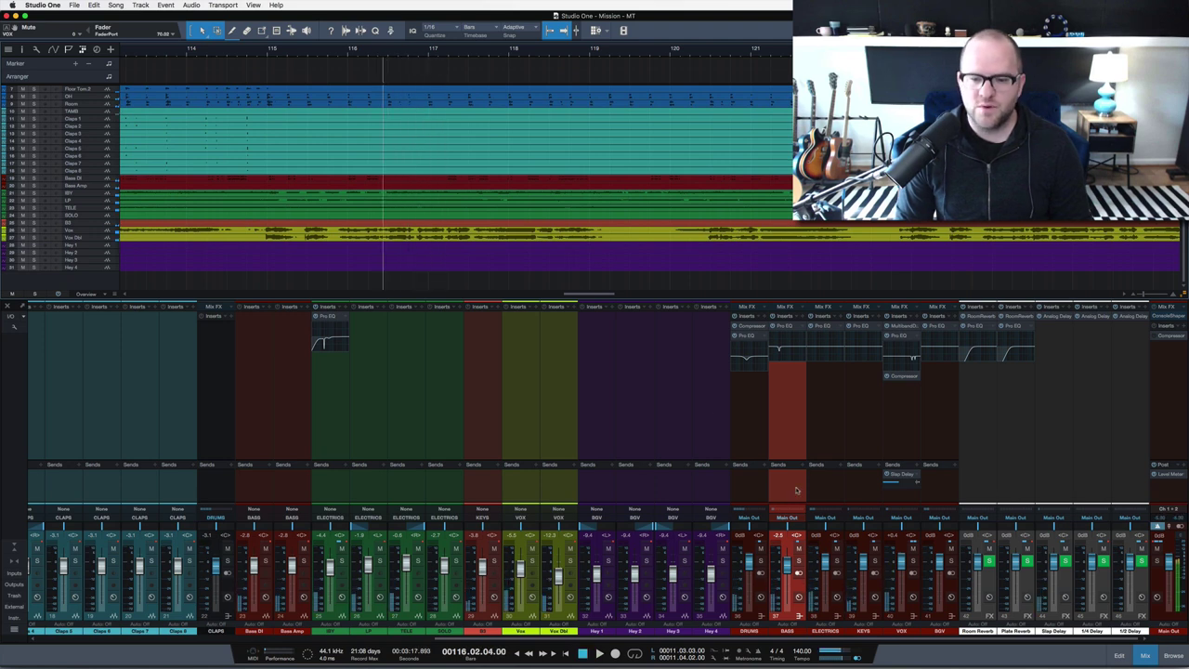
Solo the VOX bus, listen to it from 116.02.04, stop playback and clear the solo
click(914, 561)
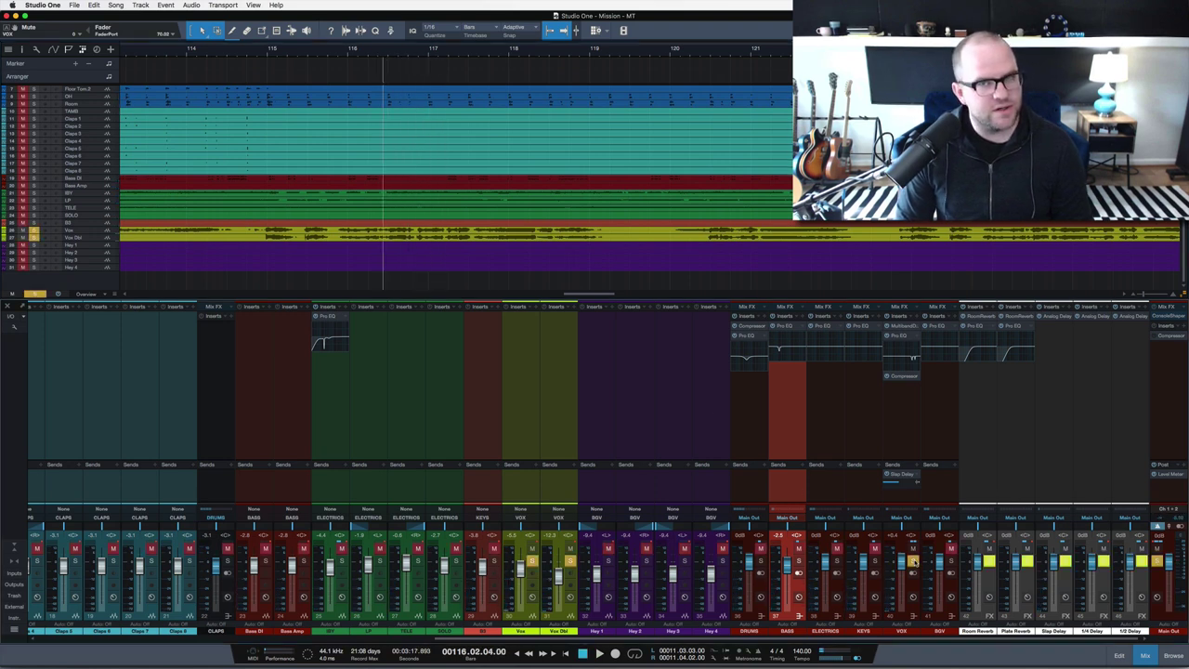
key(space)
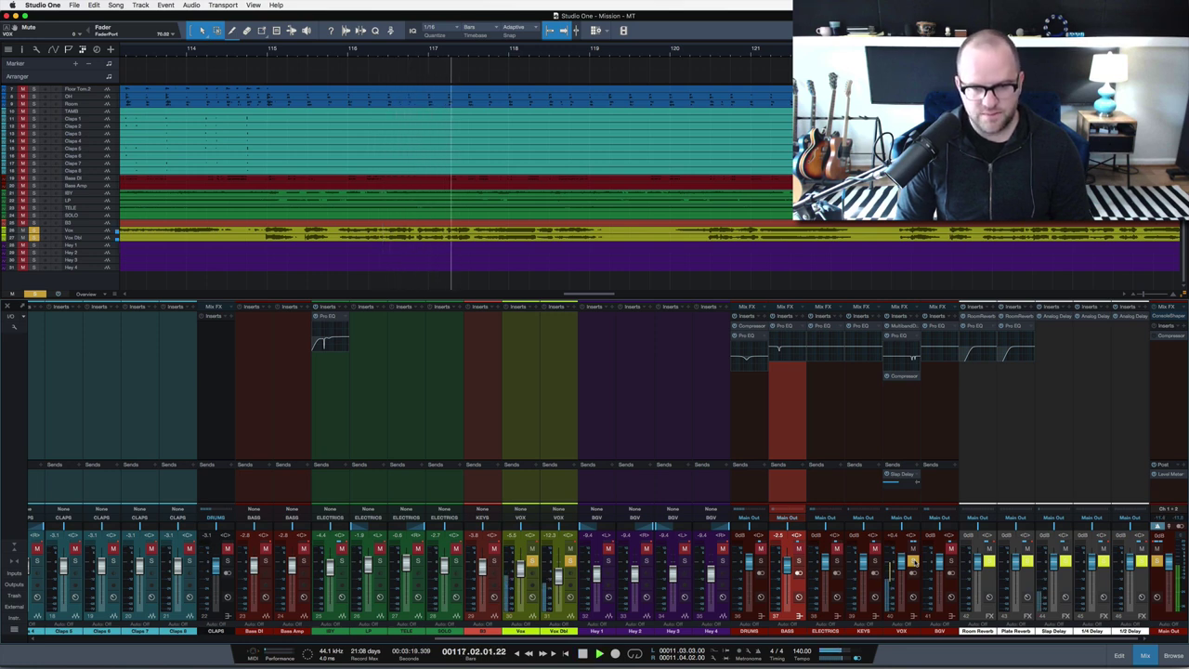
key(space)
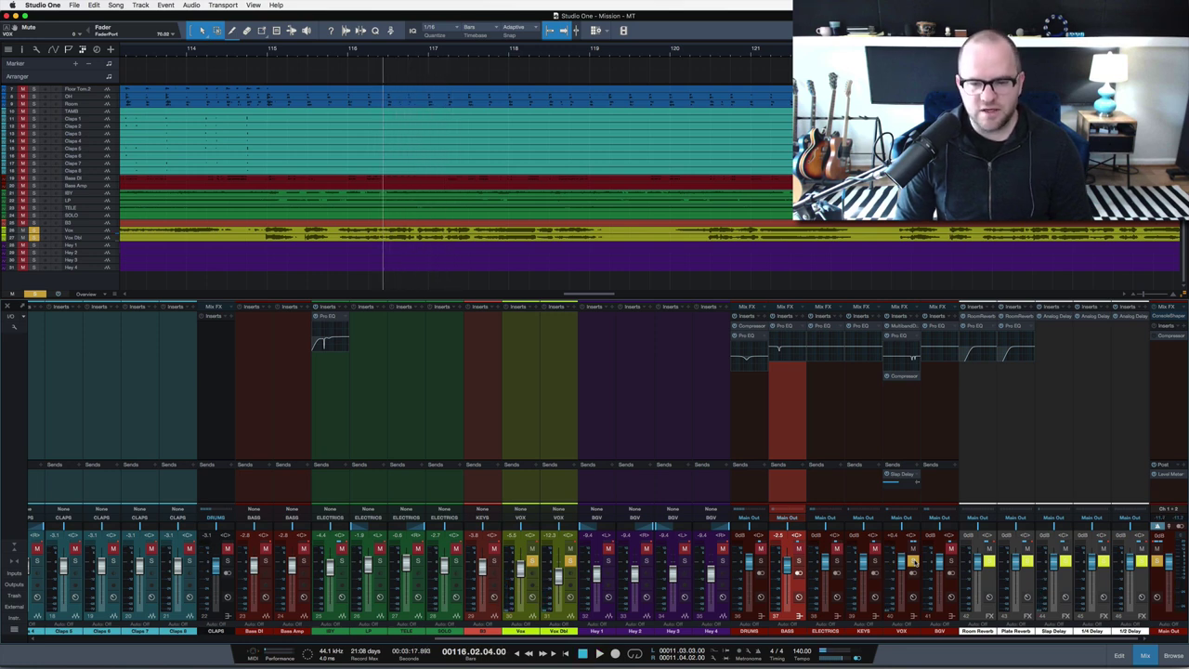
click(914, 561)
Mute the VOX bus and play the rest of the mix twice from 116.01.01, stopping after each pass
click(914, 548)
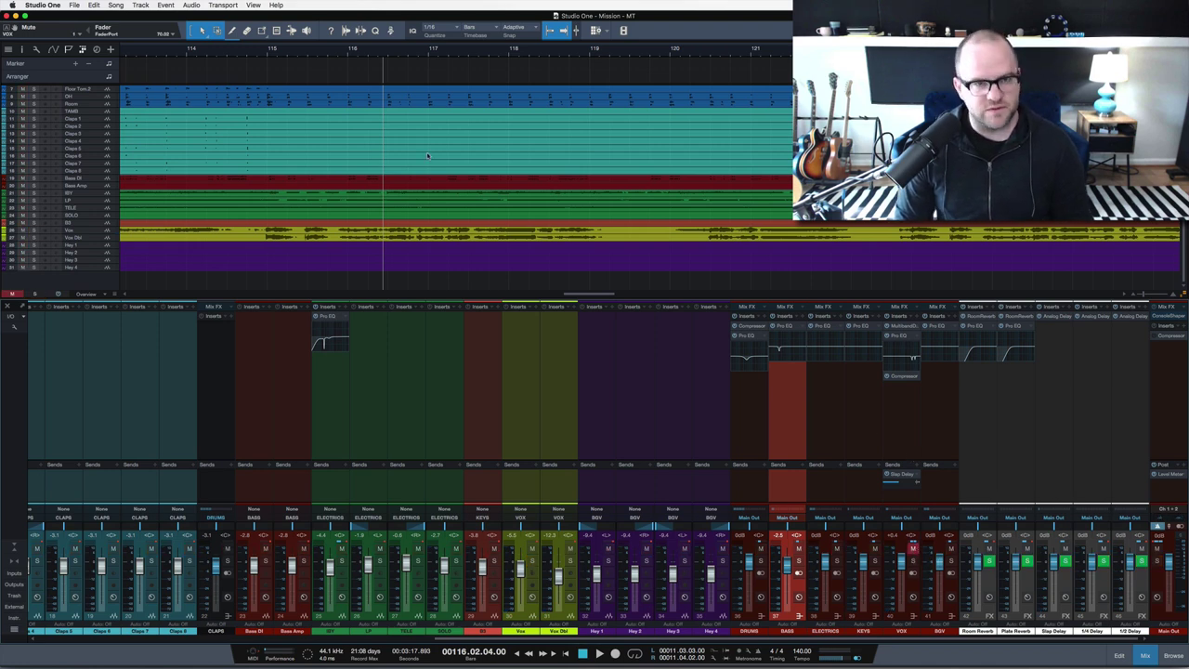
click(346, 53)
key(space)
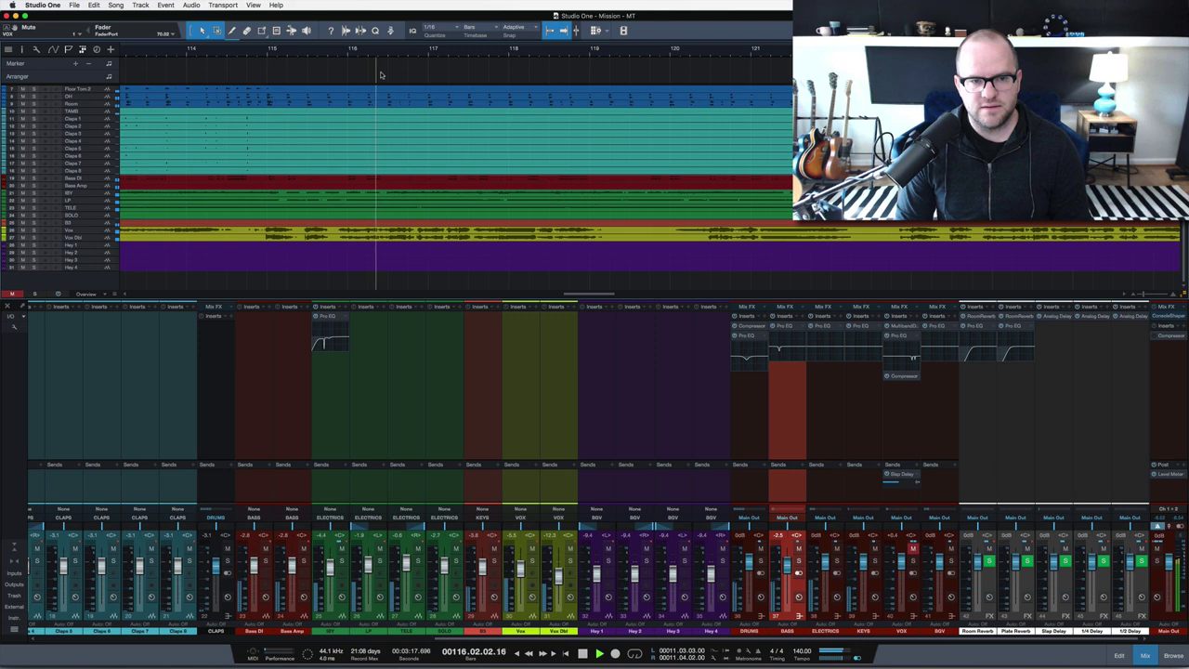
key(space)
key(space)
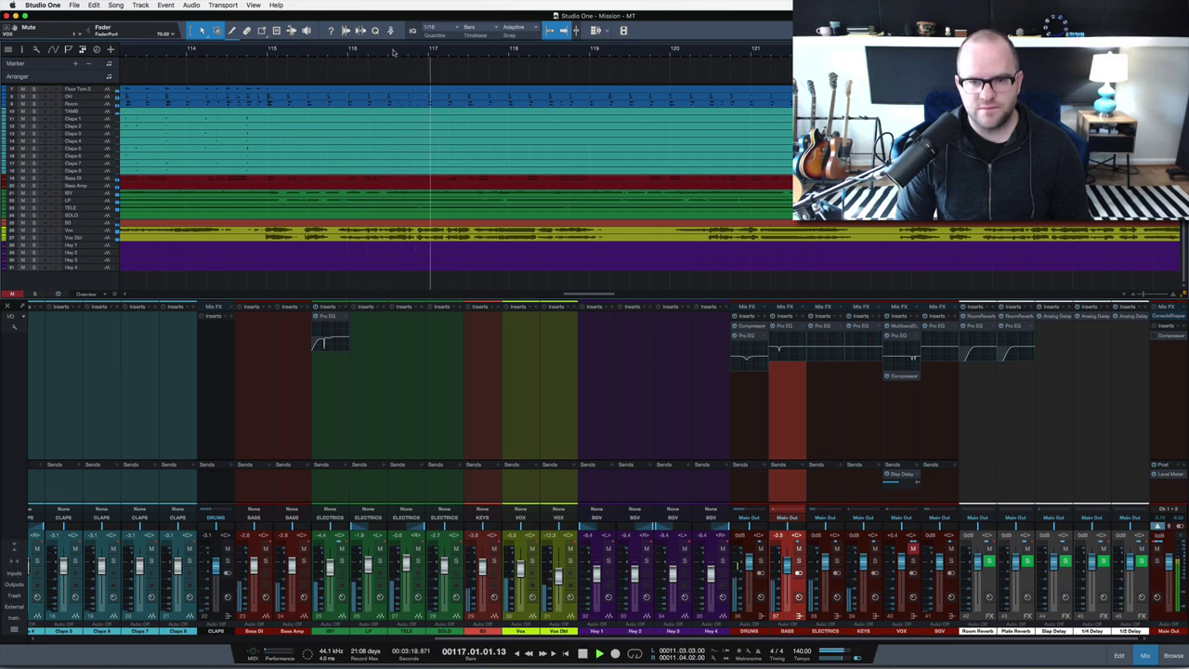
key(space)
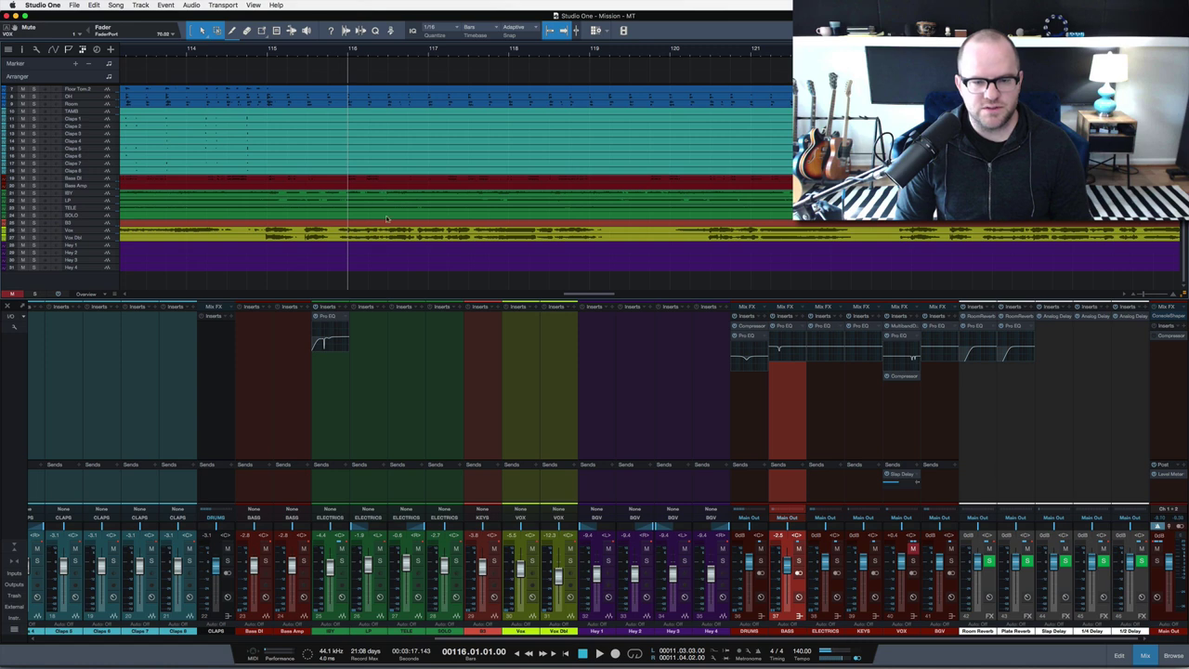
Solo the ELECTRICS bus, listen to it from 116.01.01 and stop playback
click(837, 561)
key(space)
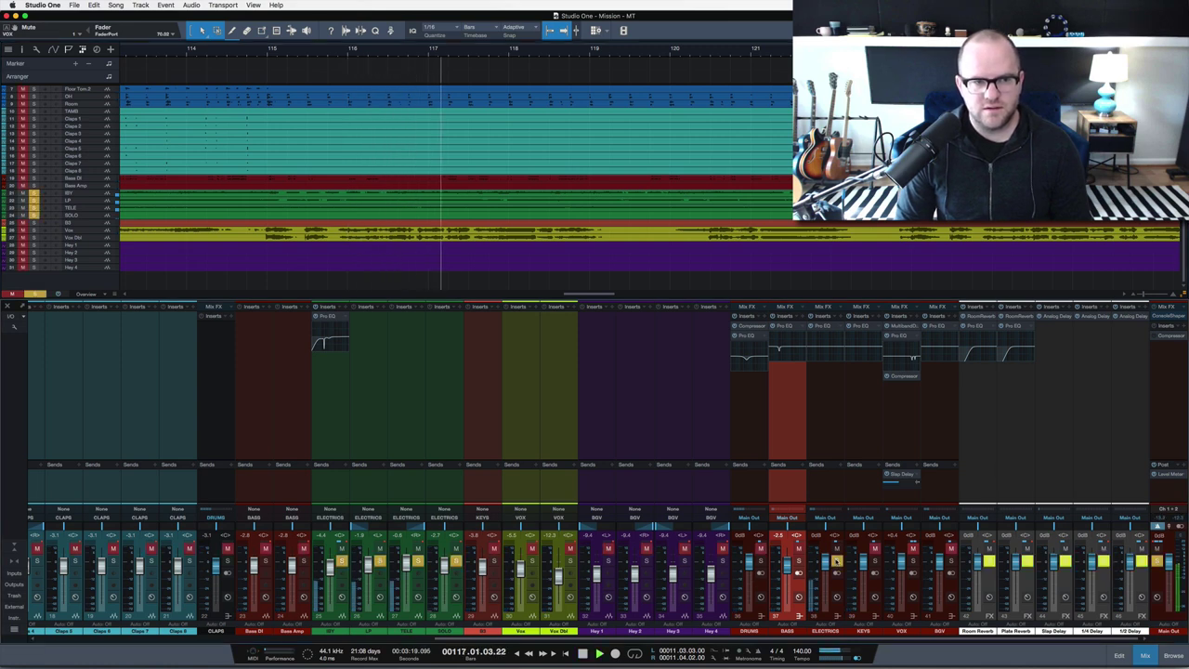
key(space)
Enlarge the electric guitar tracks in the arrangement and listen to the TELE track in solo from 116.01.01
key(z)
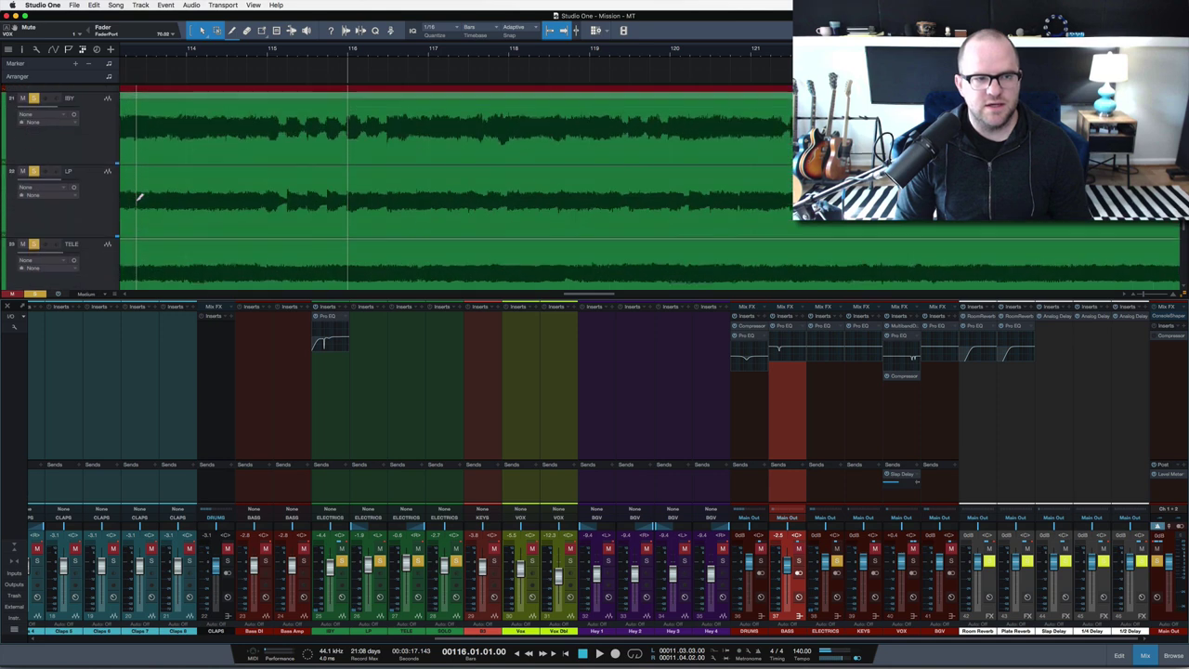
click(94, 285)
key(space)
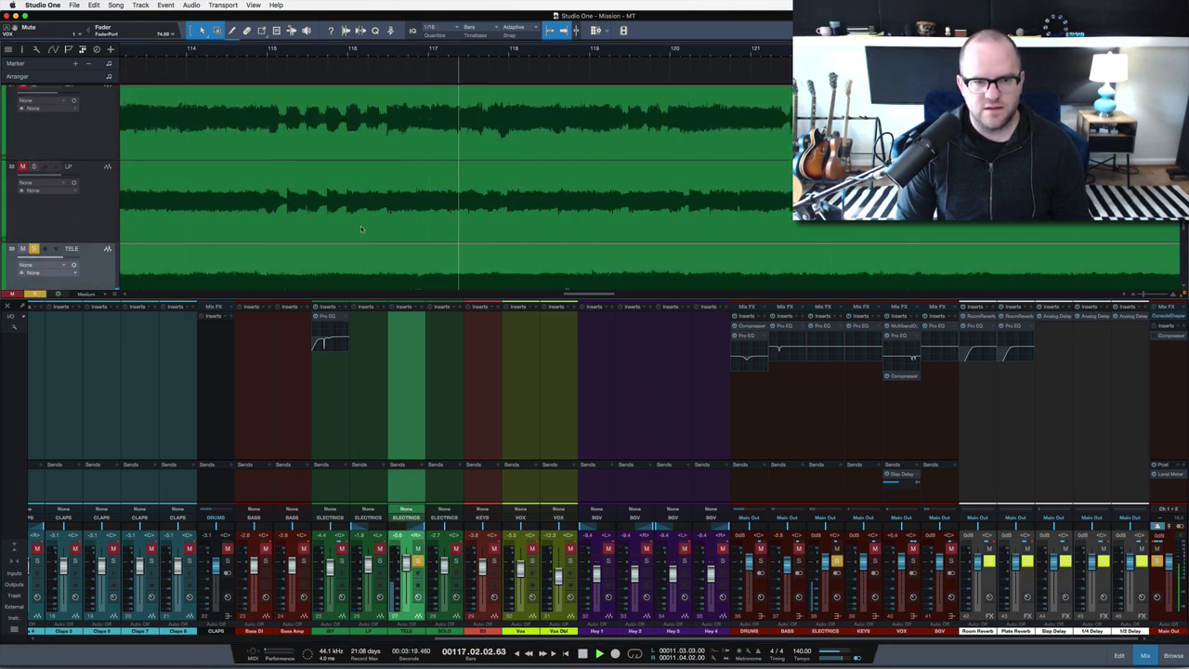
key(space)
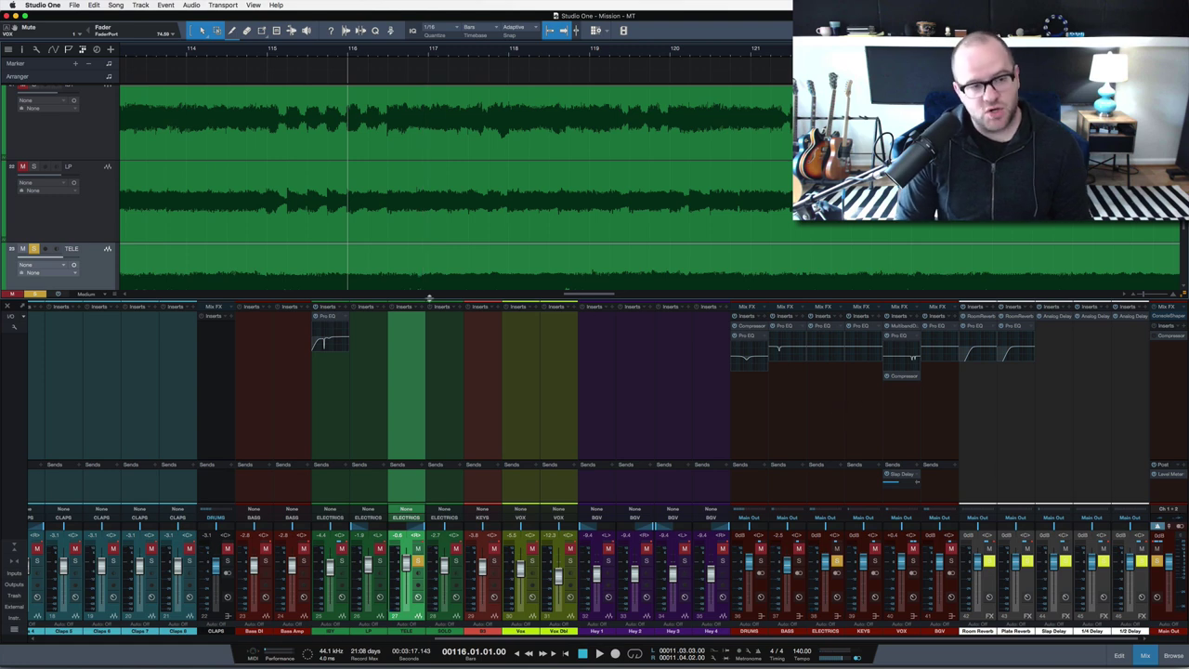
Show the effects browser and insert a Pro EQ on the TELE track
scroll(589, 243, down, 2)
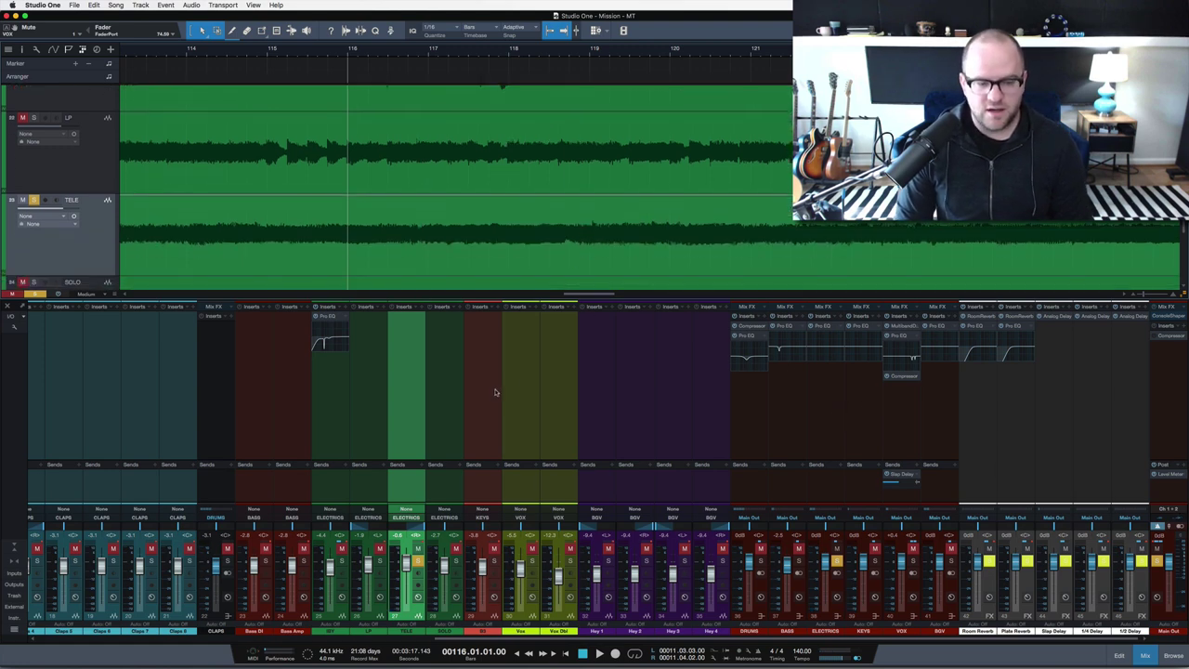
key(F3)
key(F3)
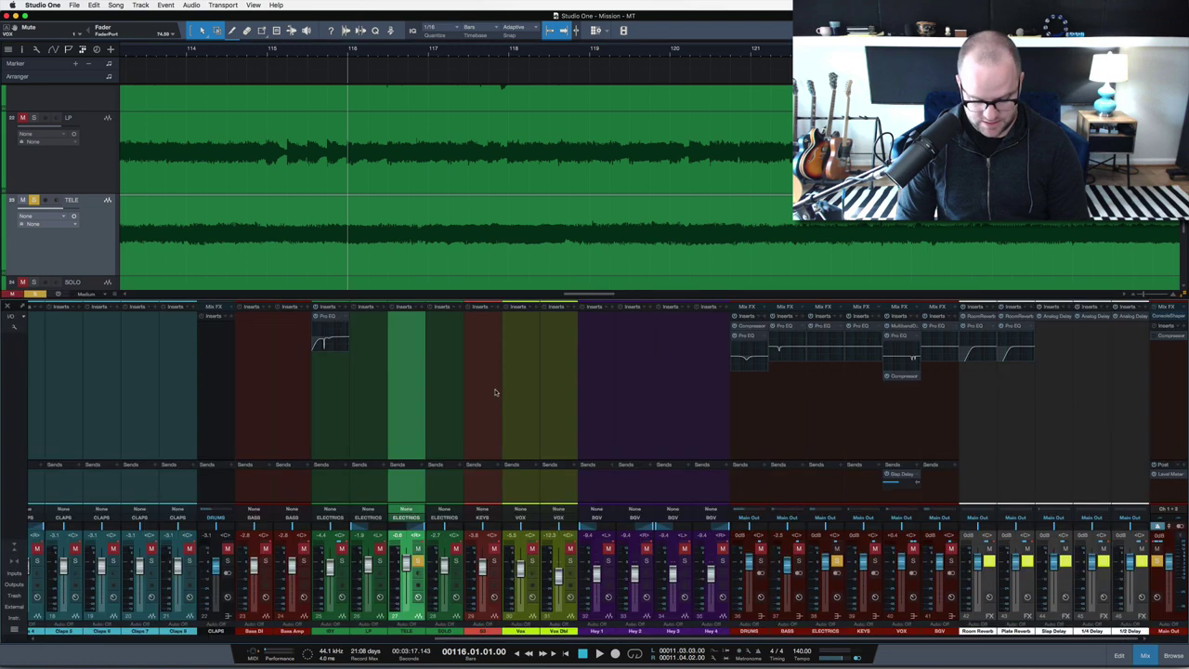
key(F7)
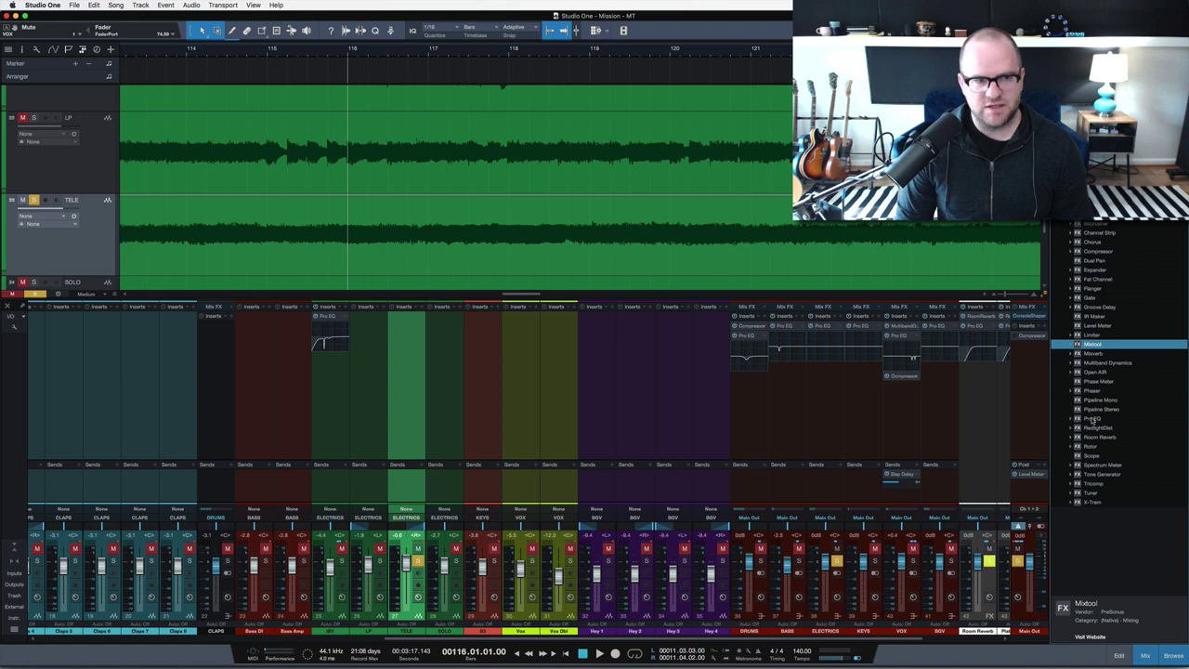
drag(1094, 420, 400, 234)
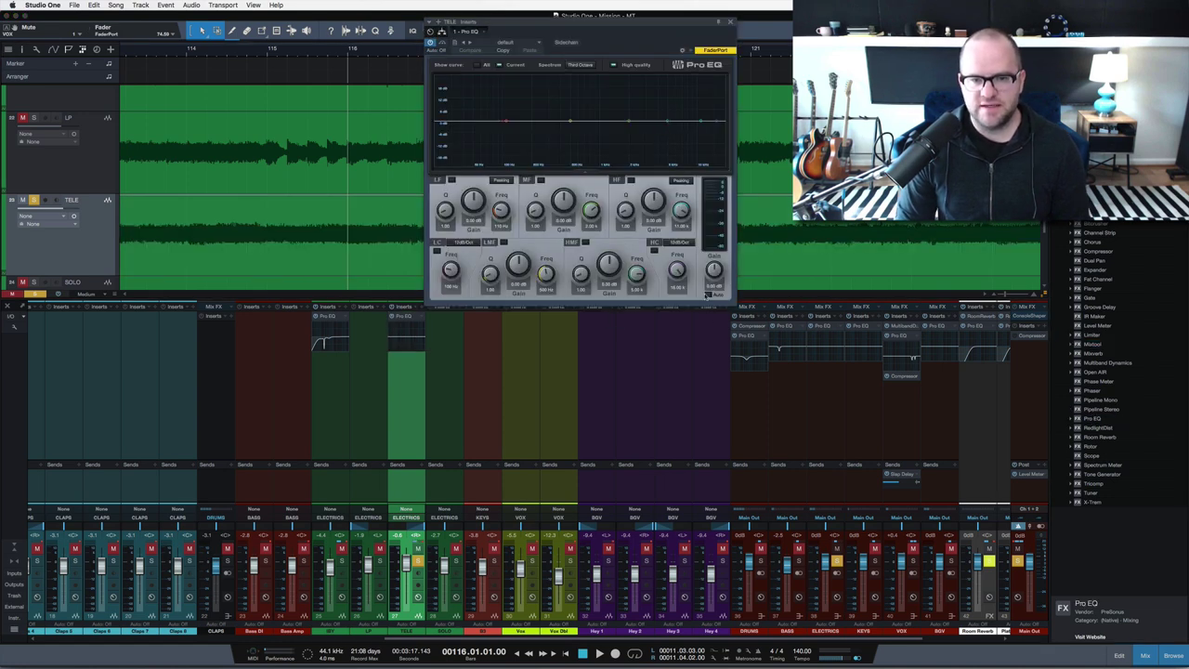
Boost the HMF band of the TELE Pro EQ with a very narrow Q and sweep it to about 3.3 kHz during playback
drag(667, 121, 660, 108)
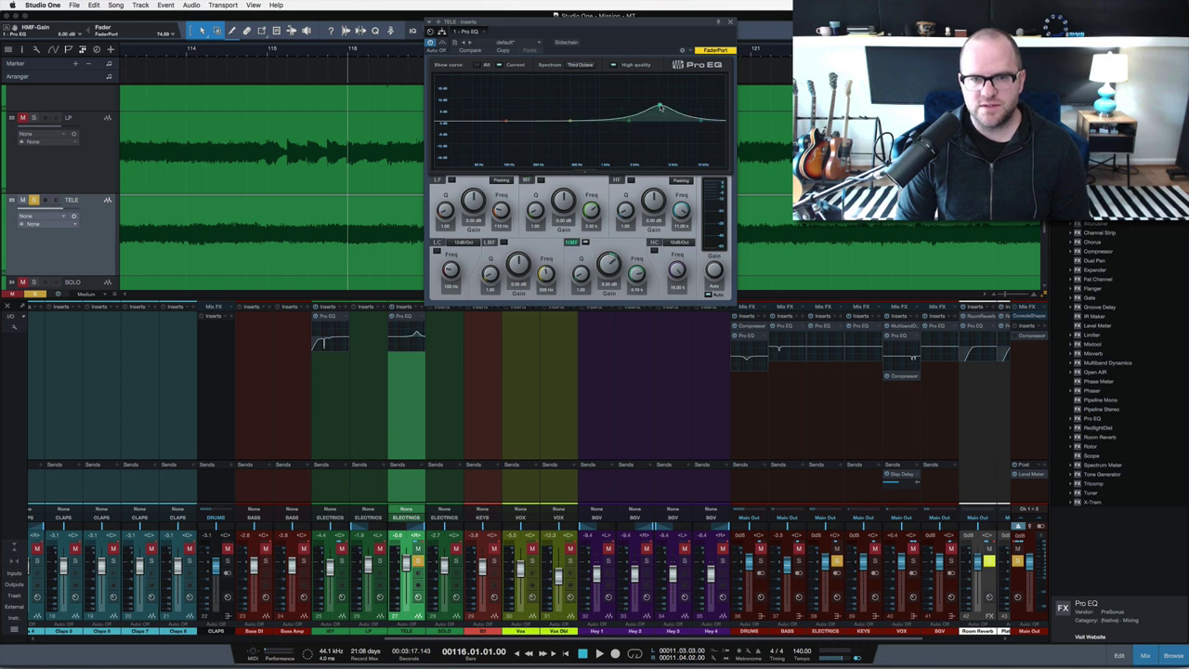
scroll(660, 109, up, 10)
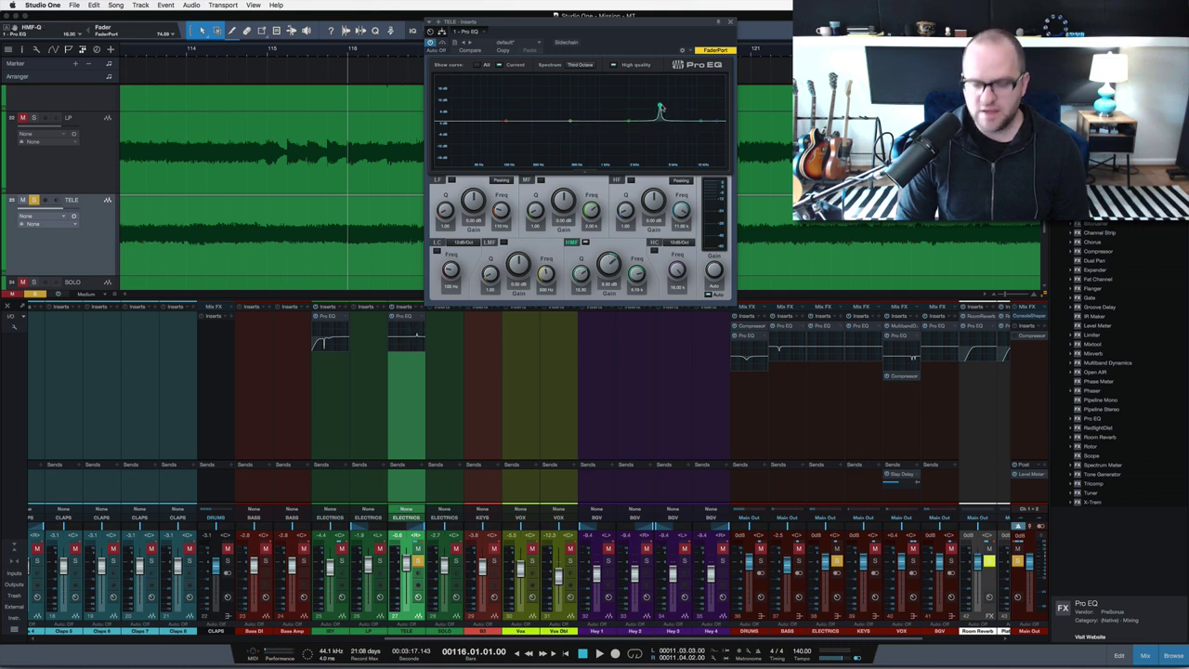
key(space)
drag(661, 108, 649, 79)
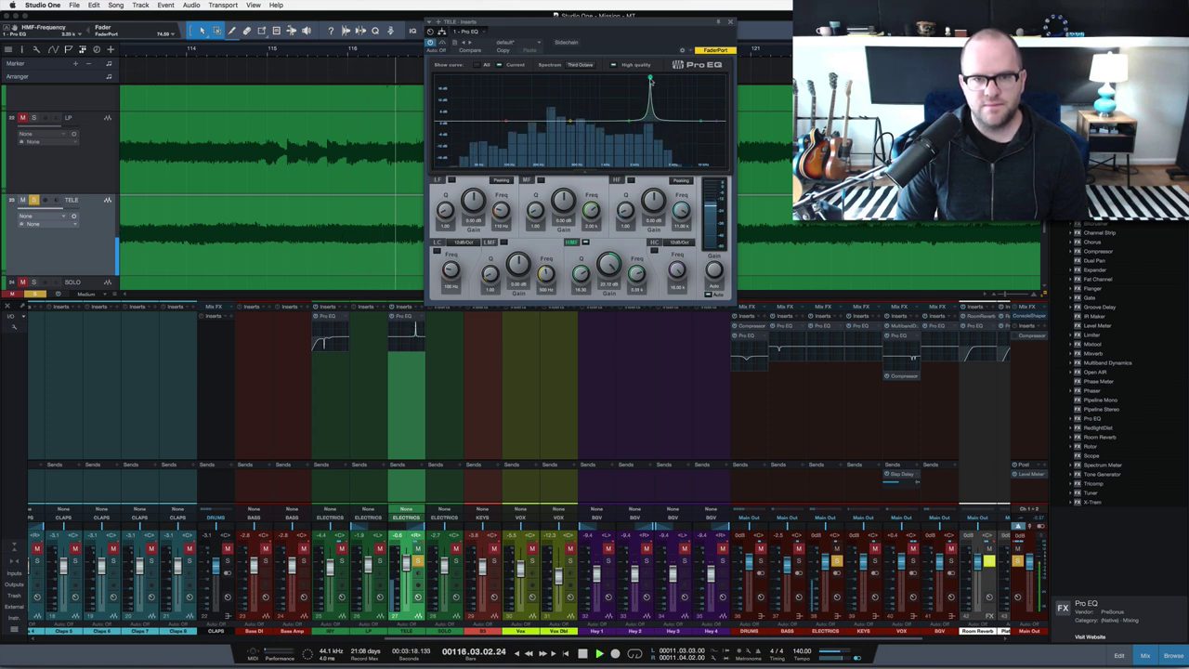
Try a cut on the HMF band, sweep its narrow boost to about 4.2 kHz and back to about 3 kHz, and stop playback
drag(650, 81, 648, 124)
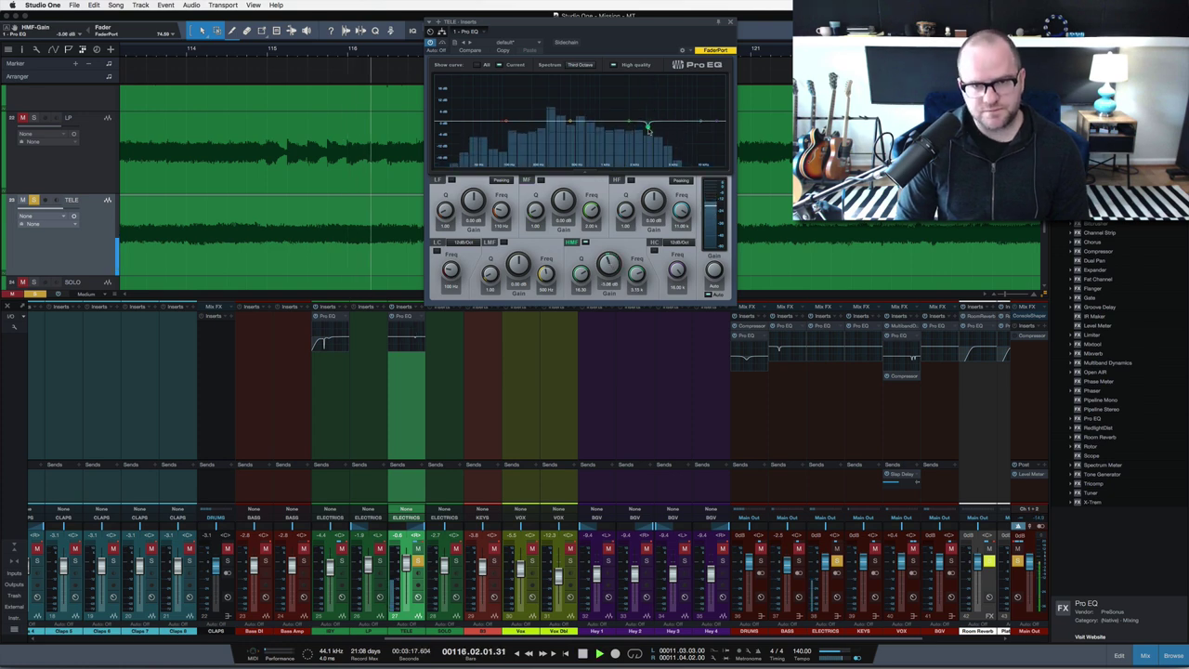
drag(649, 127, 660, 77)
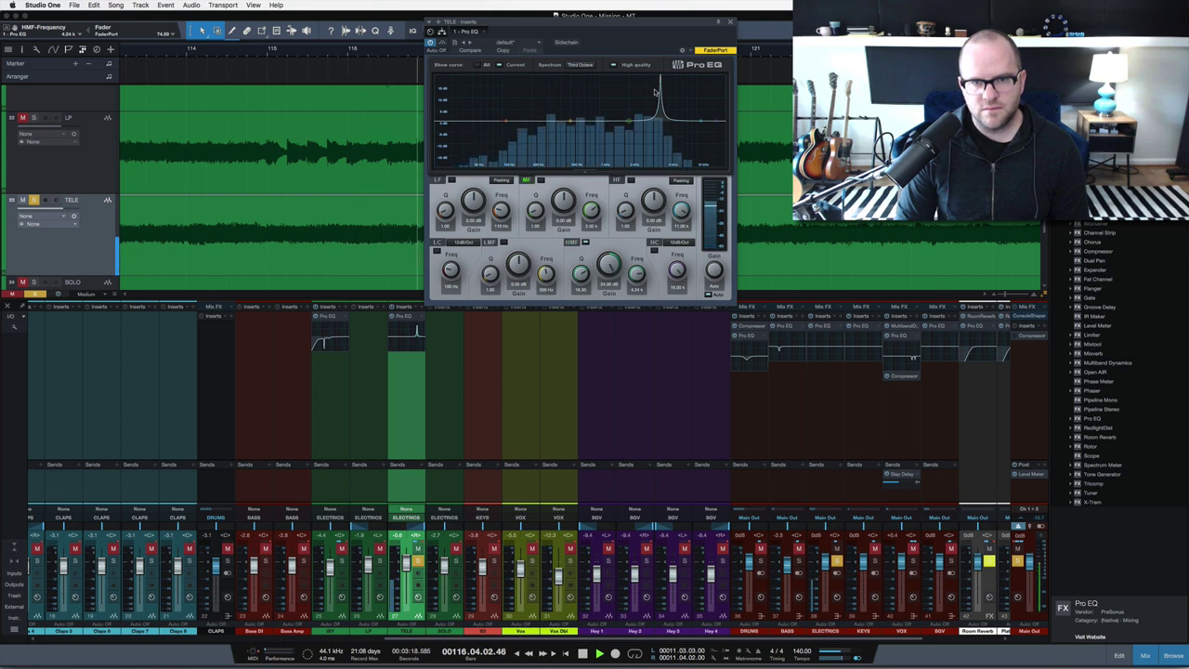
drag(660, 78, 648, 84)
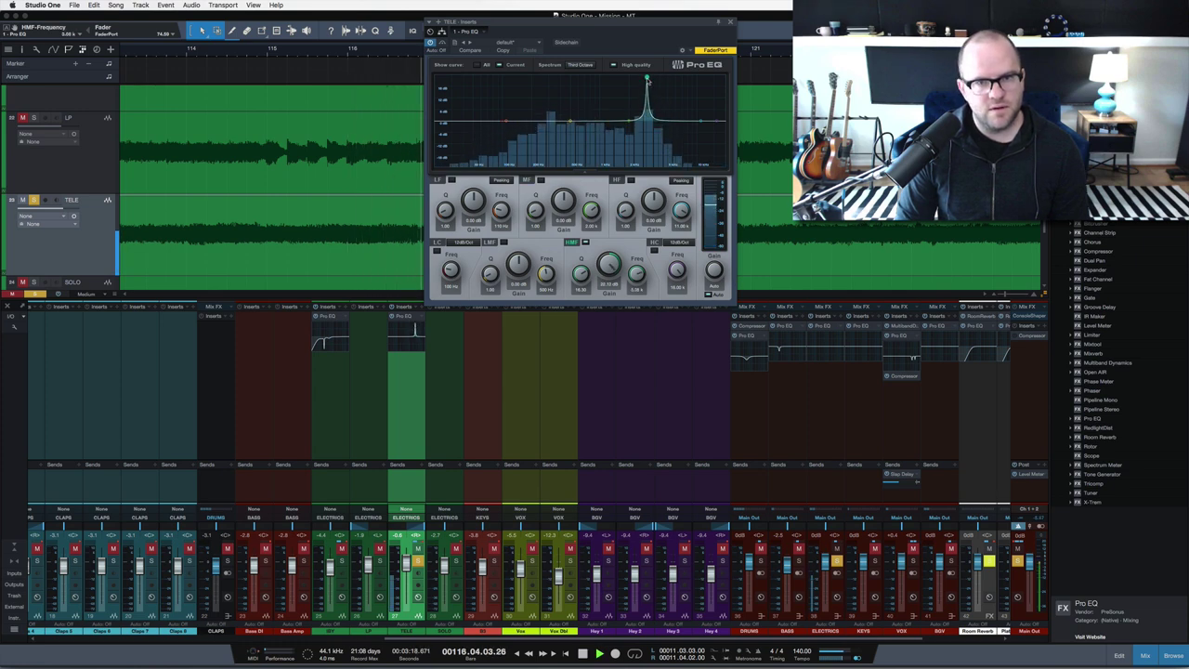
key(space)
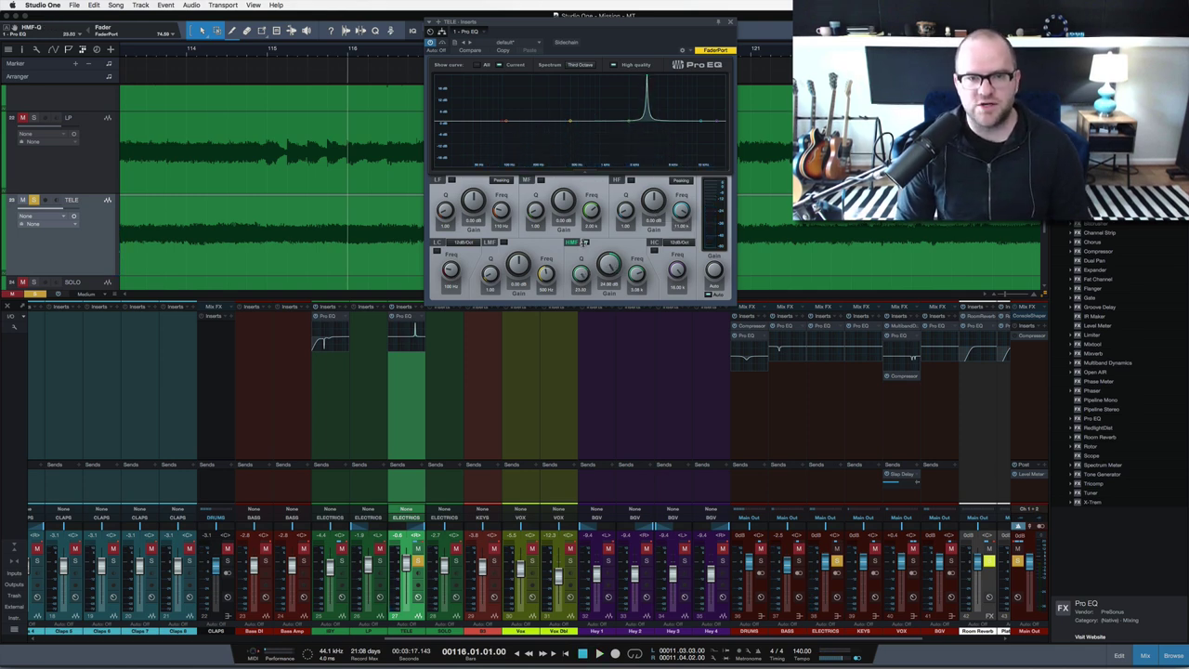
Lower the HMF gain of the TELE Pro EQ to a narrow cut of about -17 dB while the track plays
drag(609, 266, 610, 288)
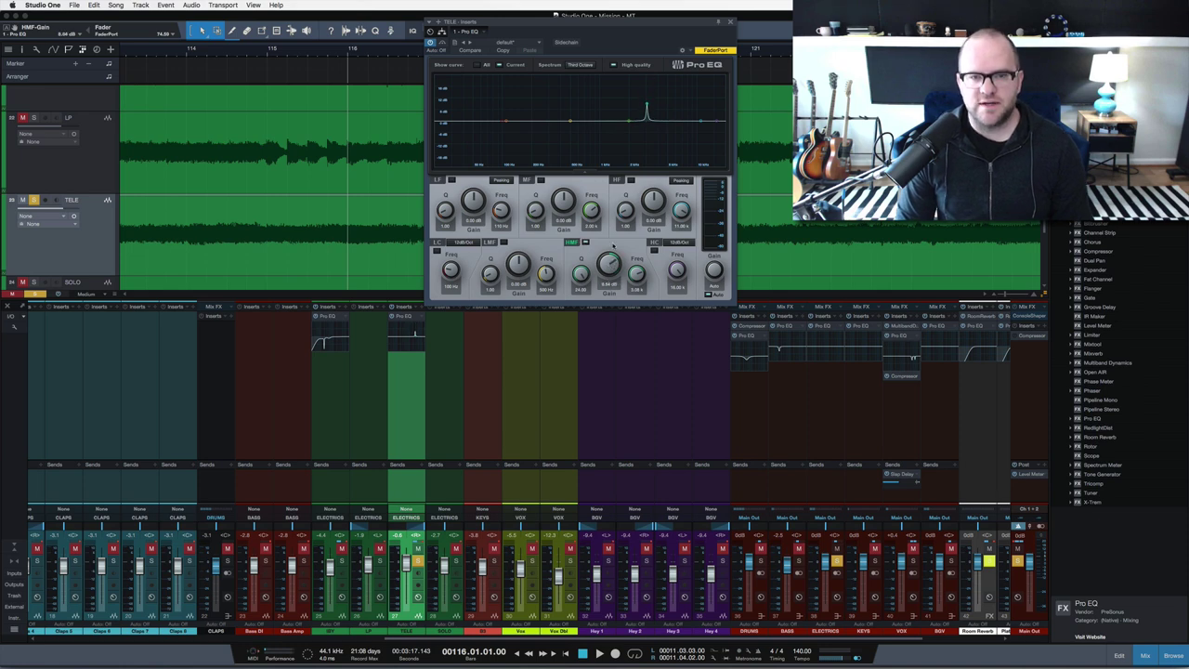
key(space)
drag(613, 246, 614, 284)
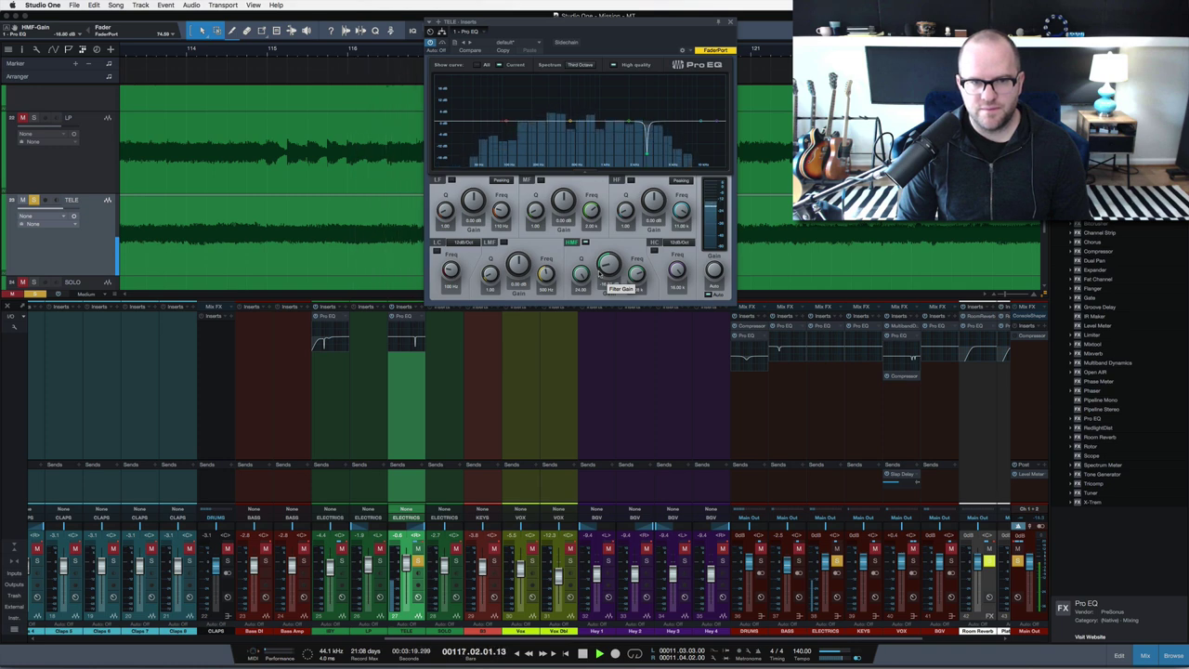
Clear the TELE solo, listen to the TELE cut with the other instruments, stop playback and close the Pro EQ
key(s)
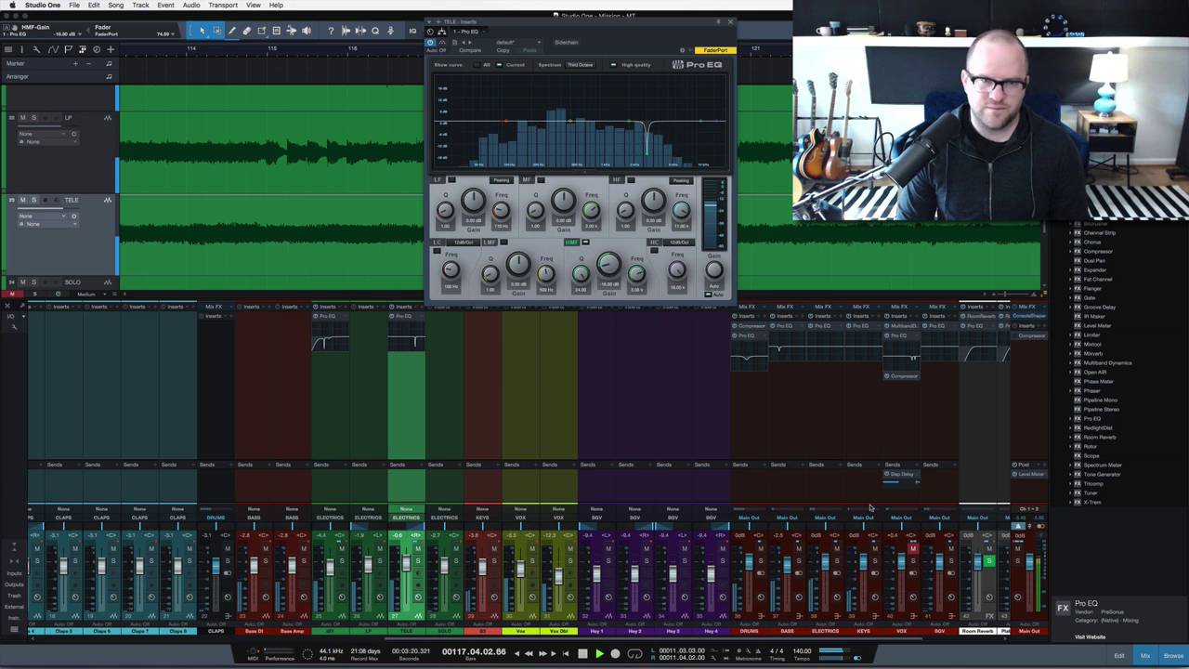
key(space)
click(730, 24)
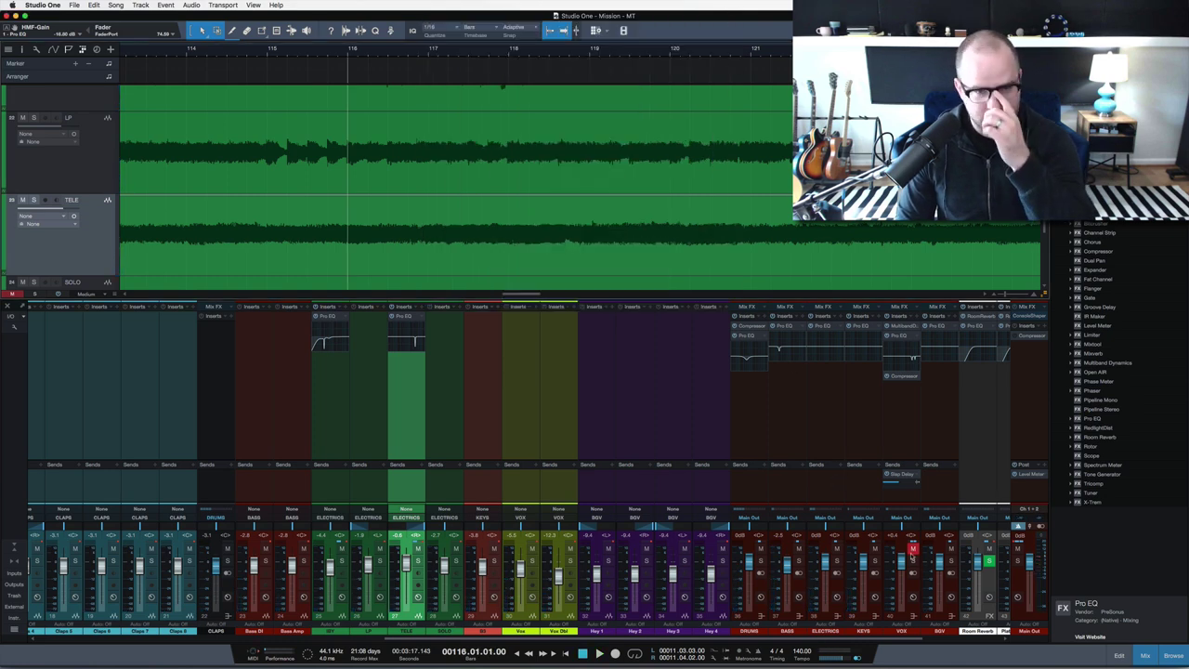
Unmute the VOX bus, play the full mix from 116.01.01 and stop
click(914, 550)
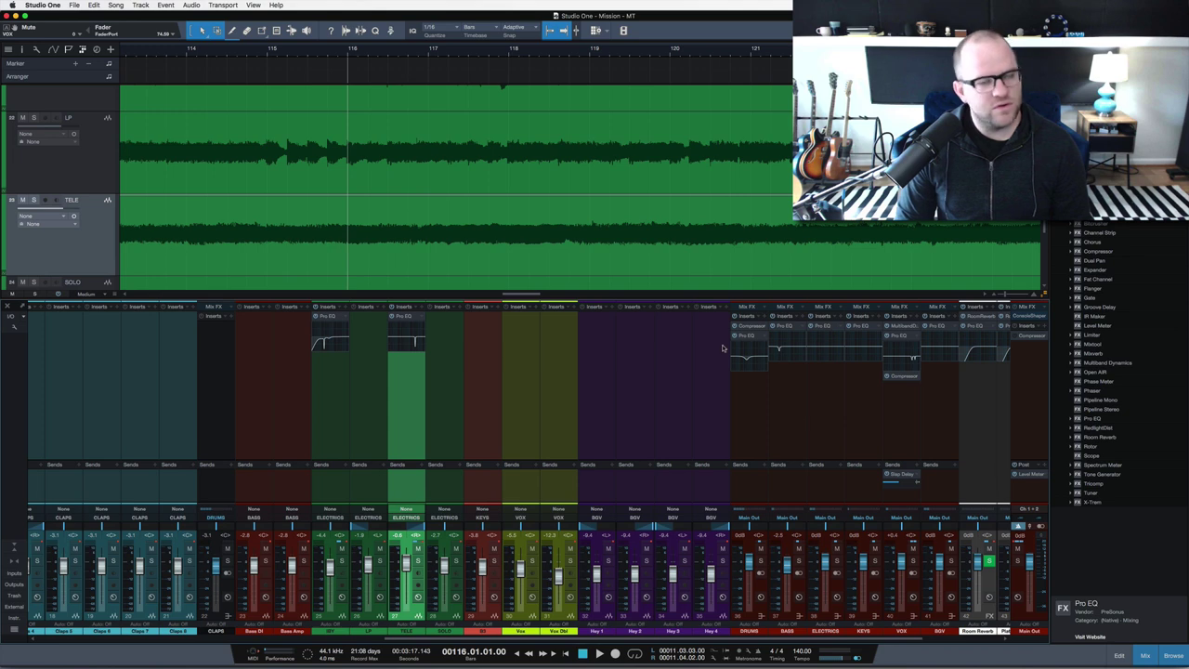
key(space)
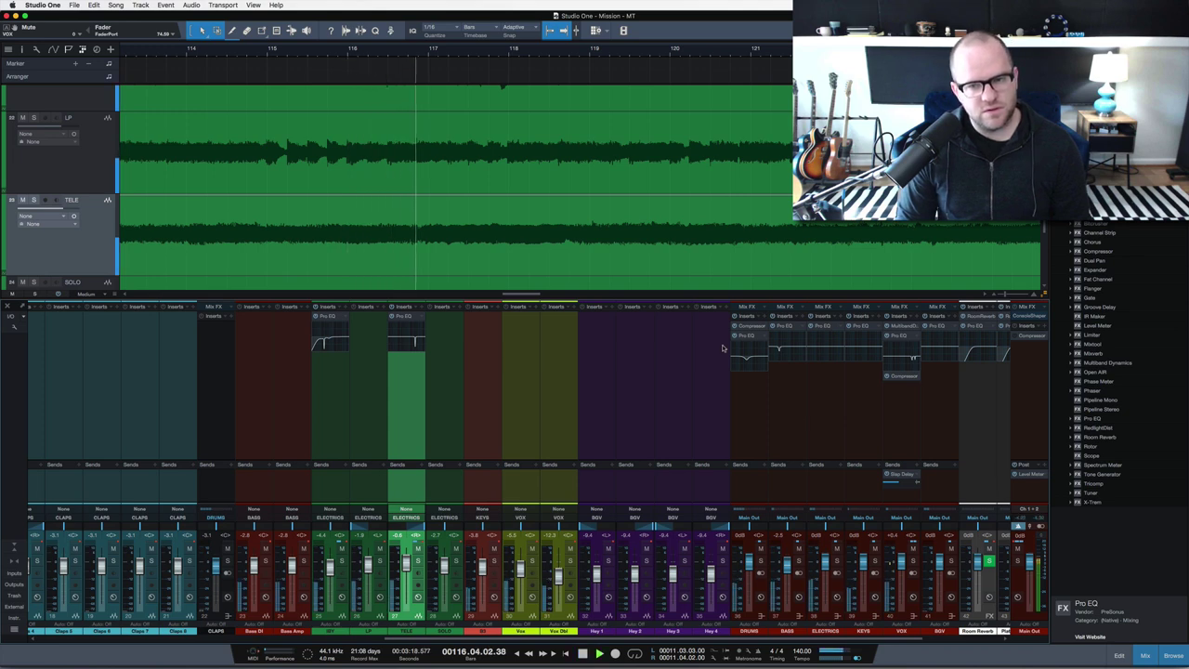
key(space)
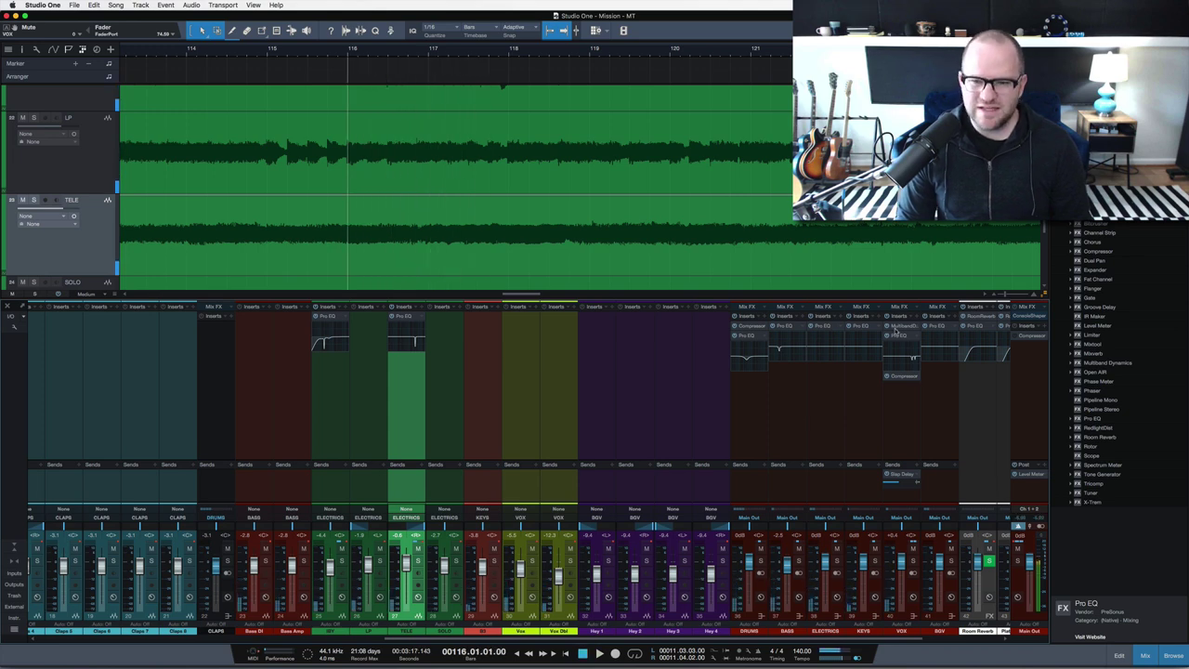
Open the Pro EQ on the VOX bus, deepen its HMF cut to about -20.4 dB and set the HF gain to about -6 dB
click(898, 336)
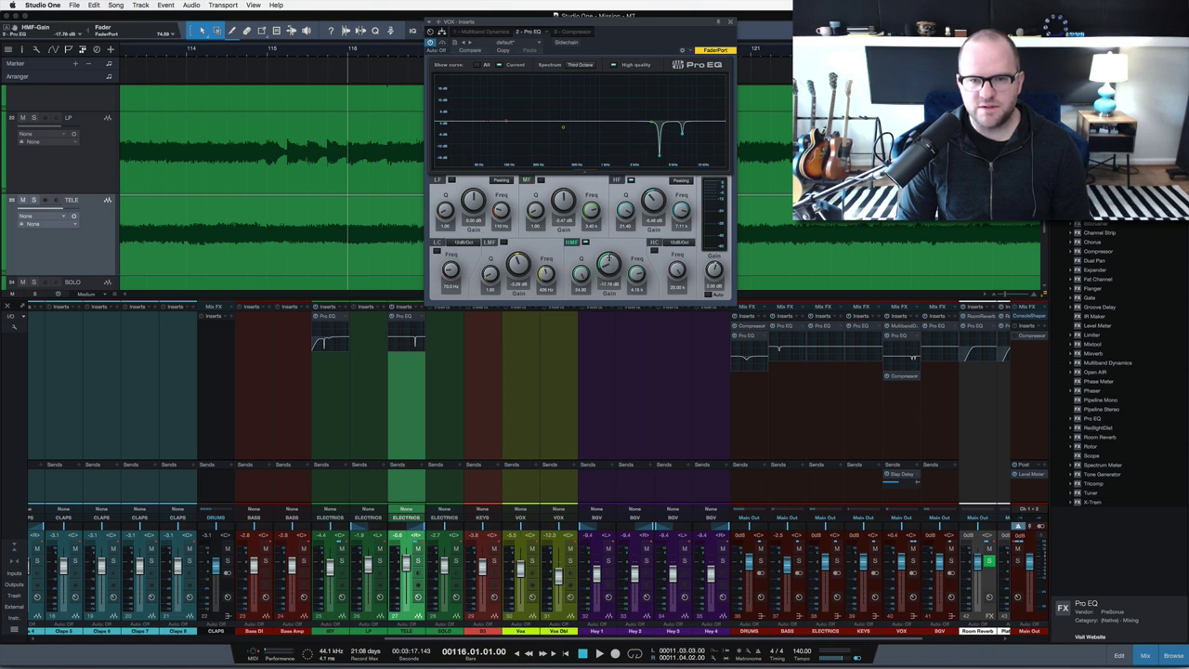
key(space)
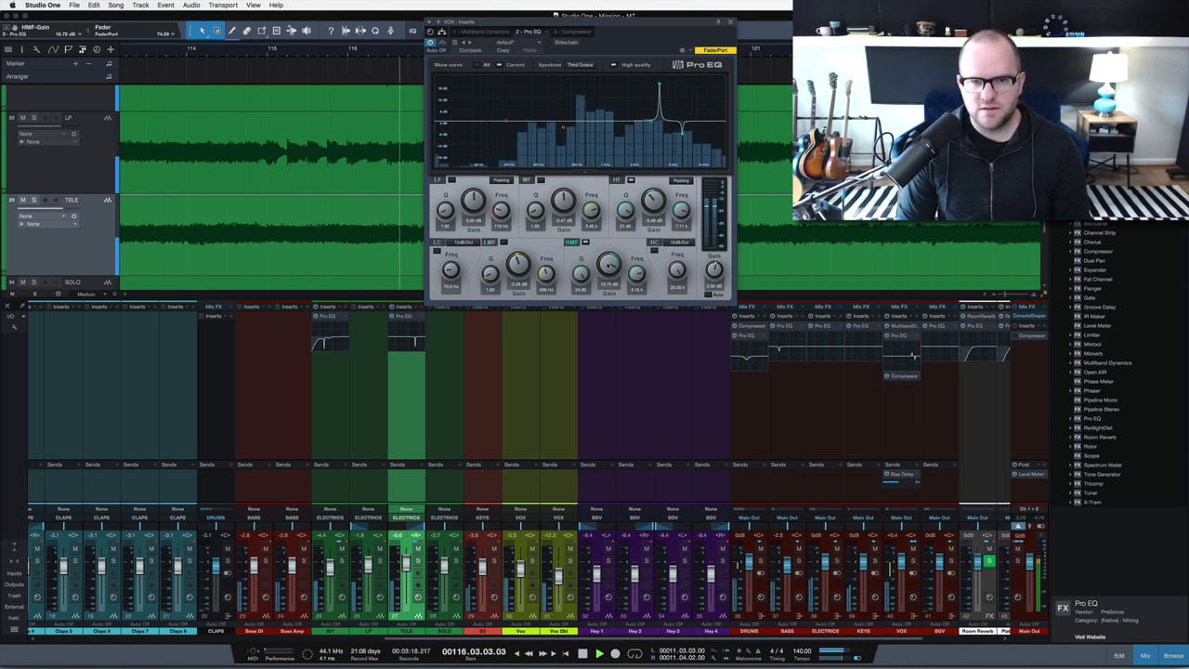
drag(614, 271, 614, 316)
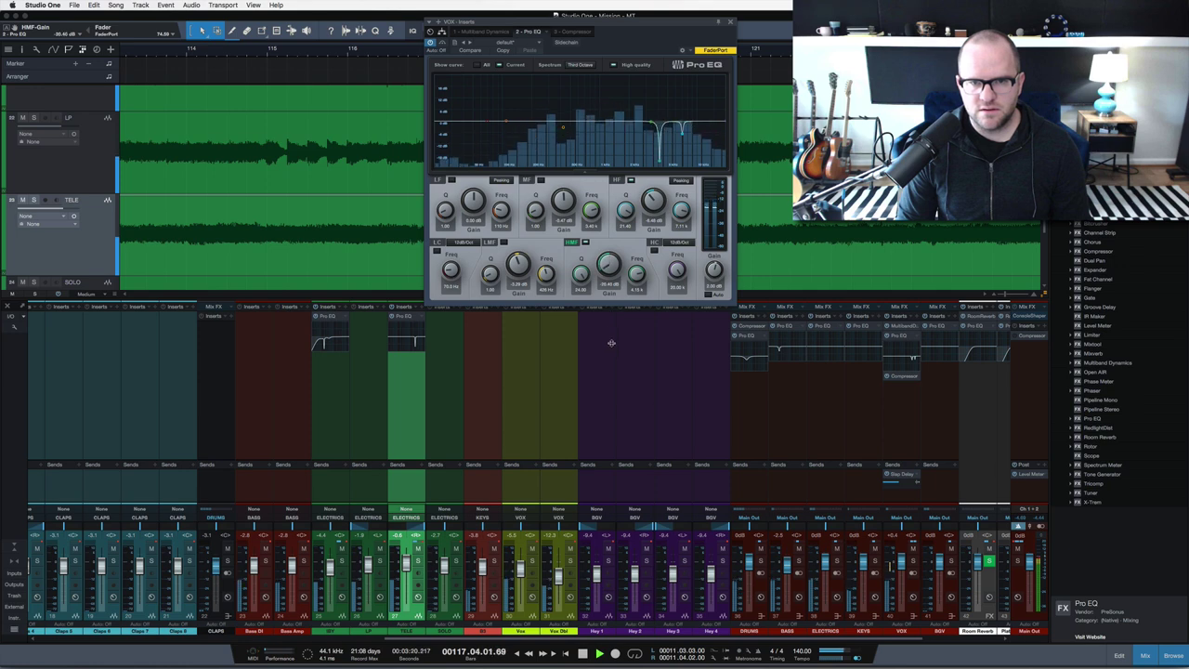
key(space)
key(space)
mouse_move(682, 135)
mouse_down()
mouse_move(683, 89)
mouse_move(681, 127)
mouse_up()
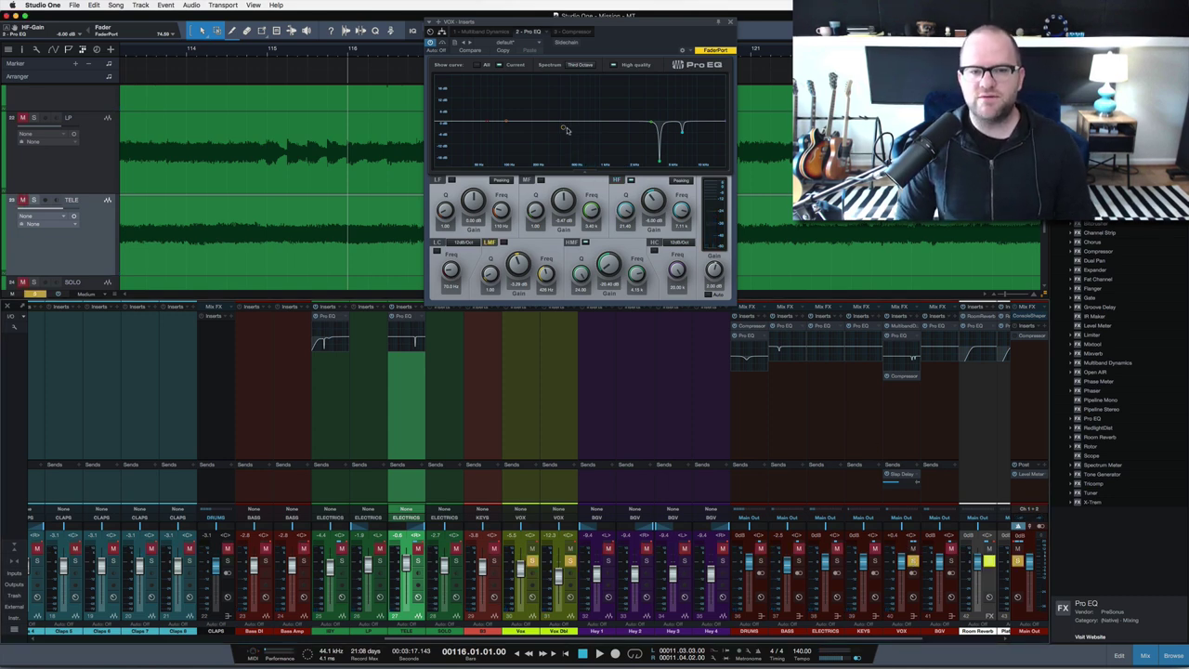
Enable the LMF band with automatic gain and raise it to a narrow boost of about 20 dB near 2.6 kHz during playback
drag(563, 127, 571, 126)
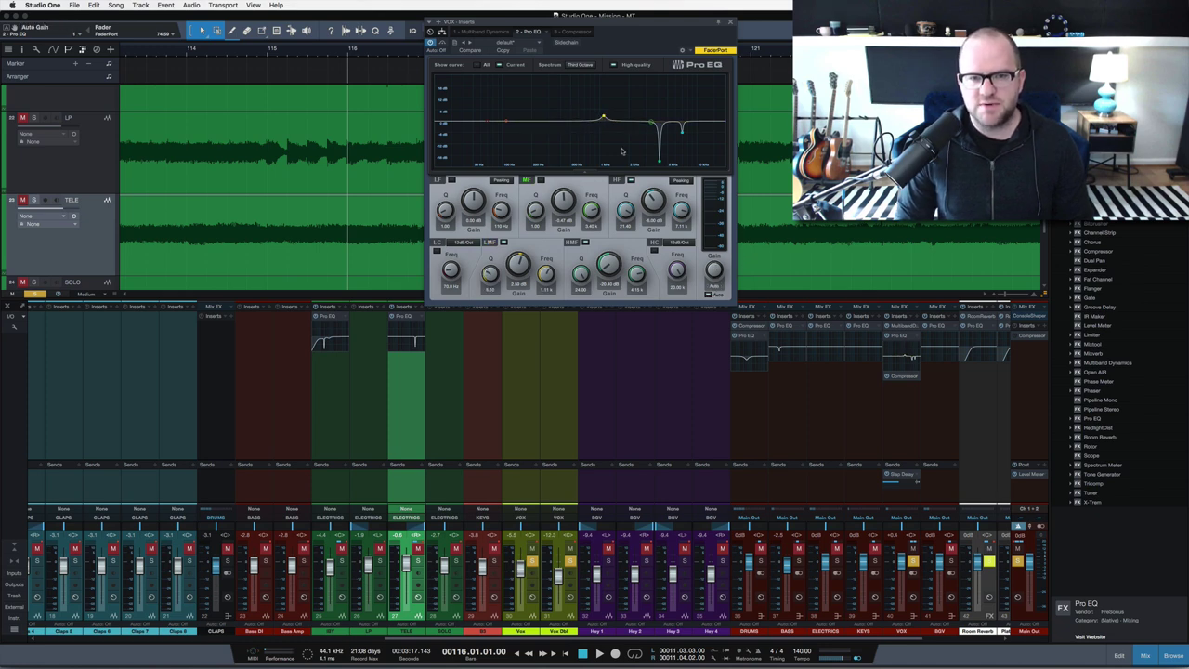
key(space)
drag(603, 118, 633, 102)
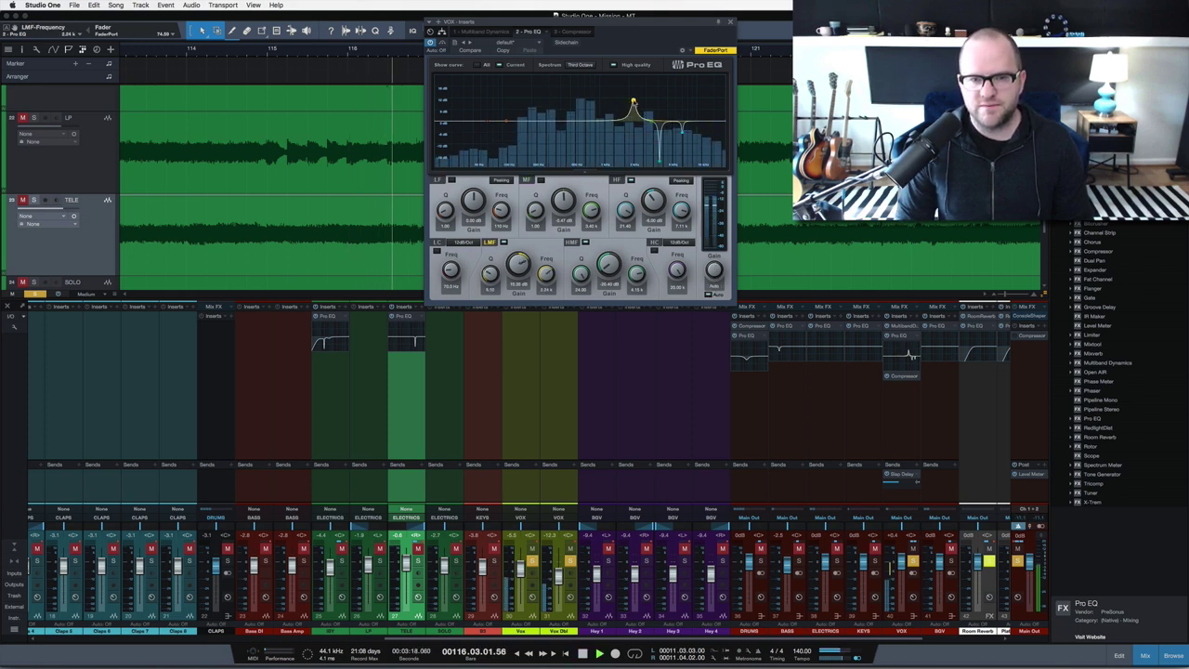
scroll(632, 102, up, 5)
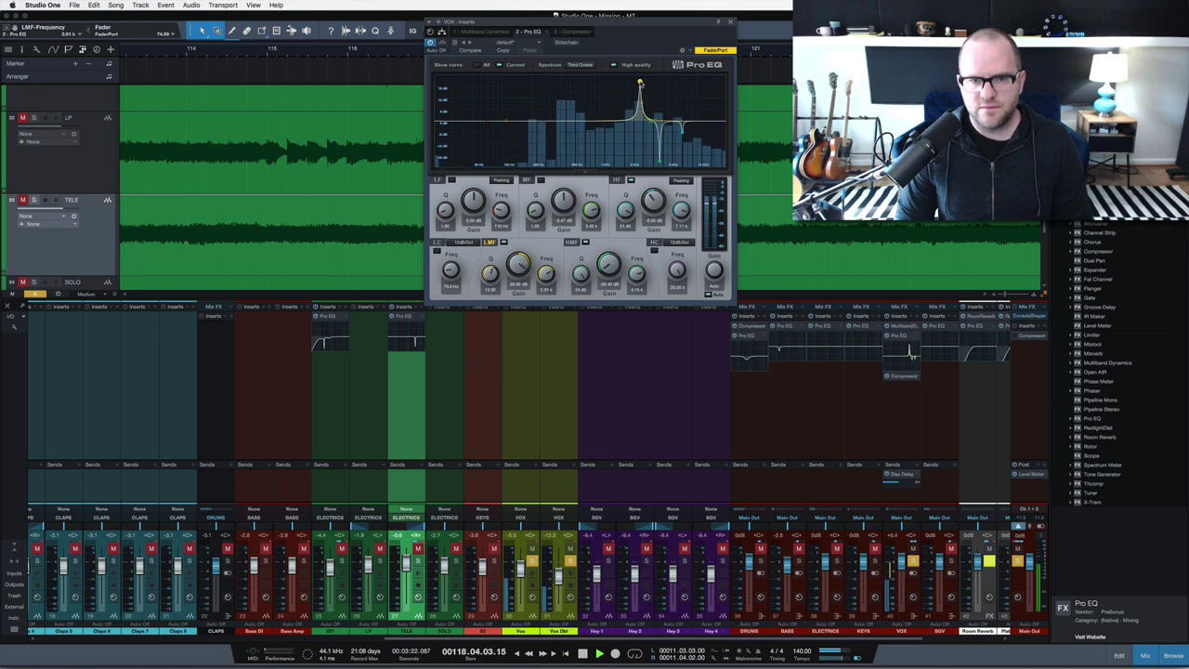
Compare the LMF boost off and on, fine-tune it to about 2.63 kHz and narrow its Q to 24 while auditioning the vocal
double_click(639, 84)
double_click(639, 83)
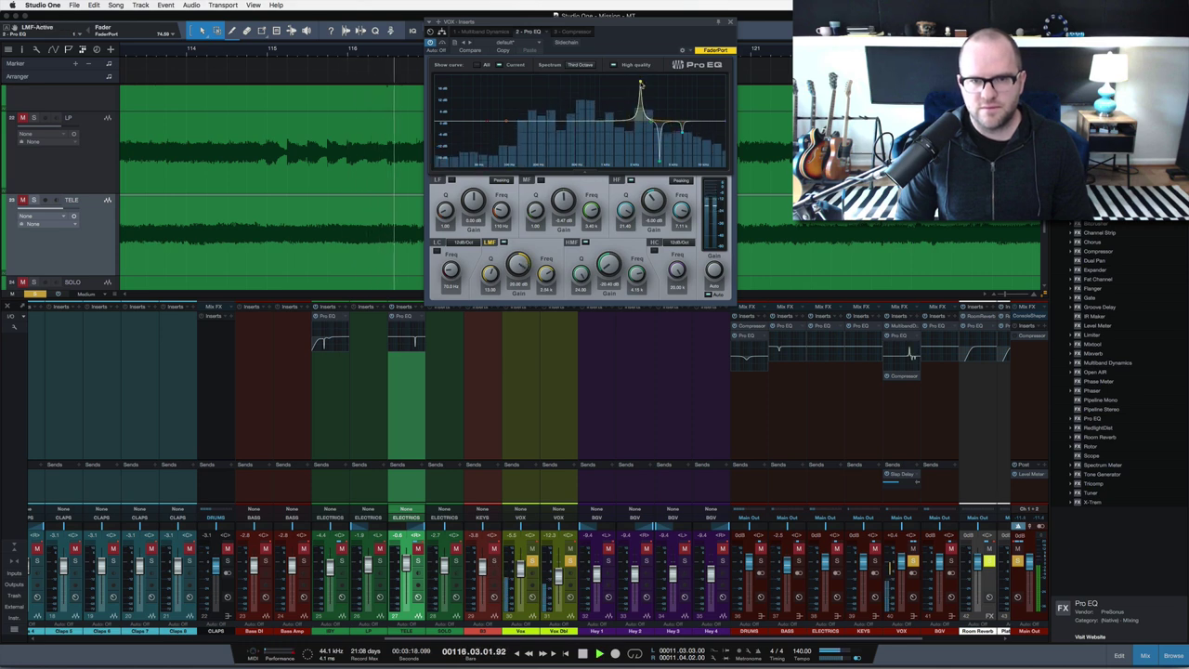
drag(649, 83, 647, 80)
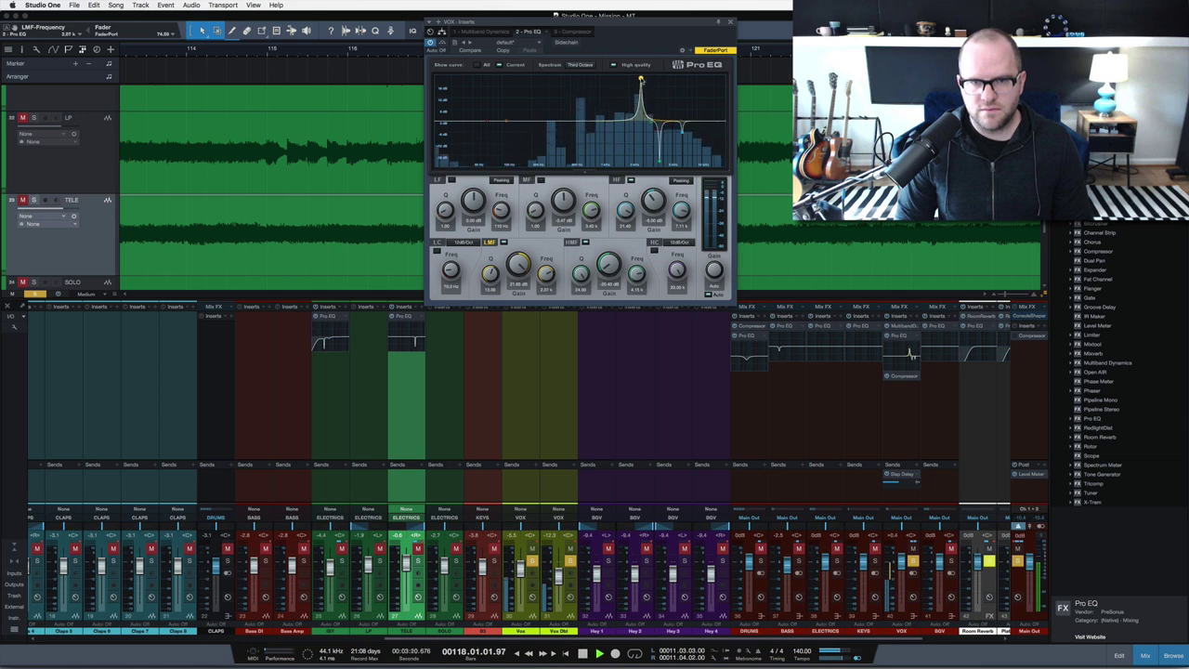
key(space)
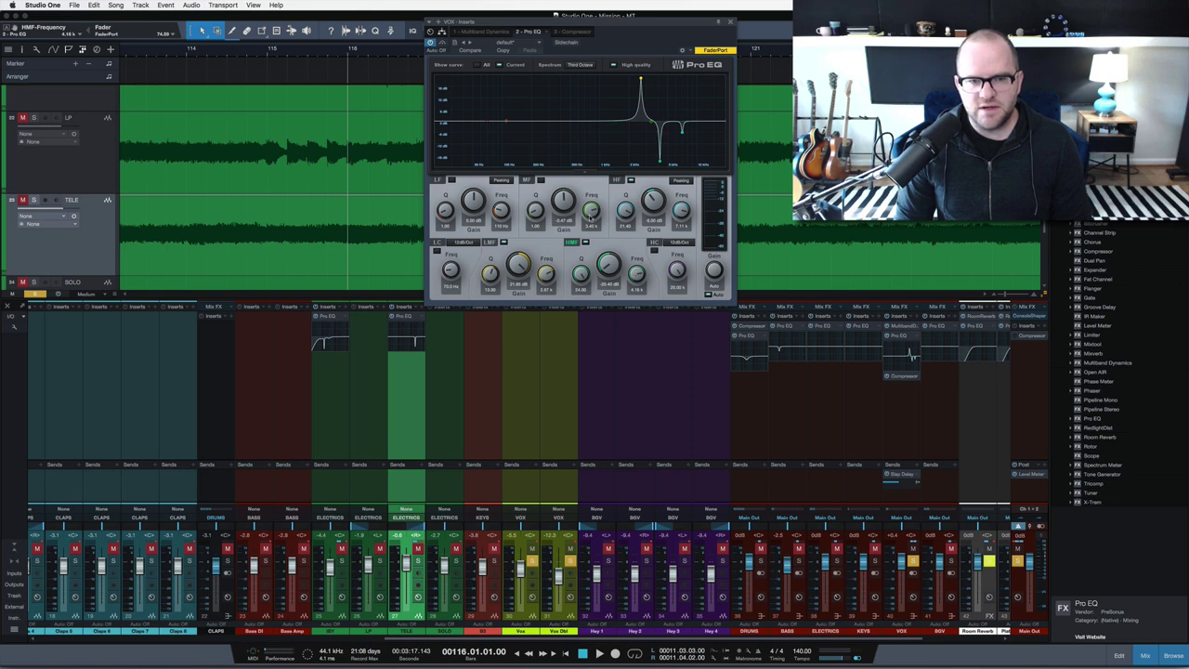
click(547, 273)
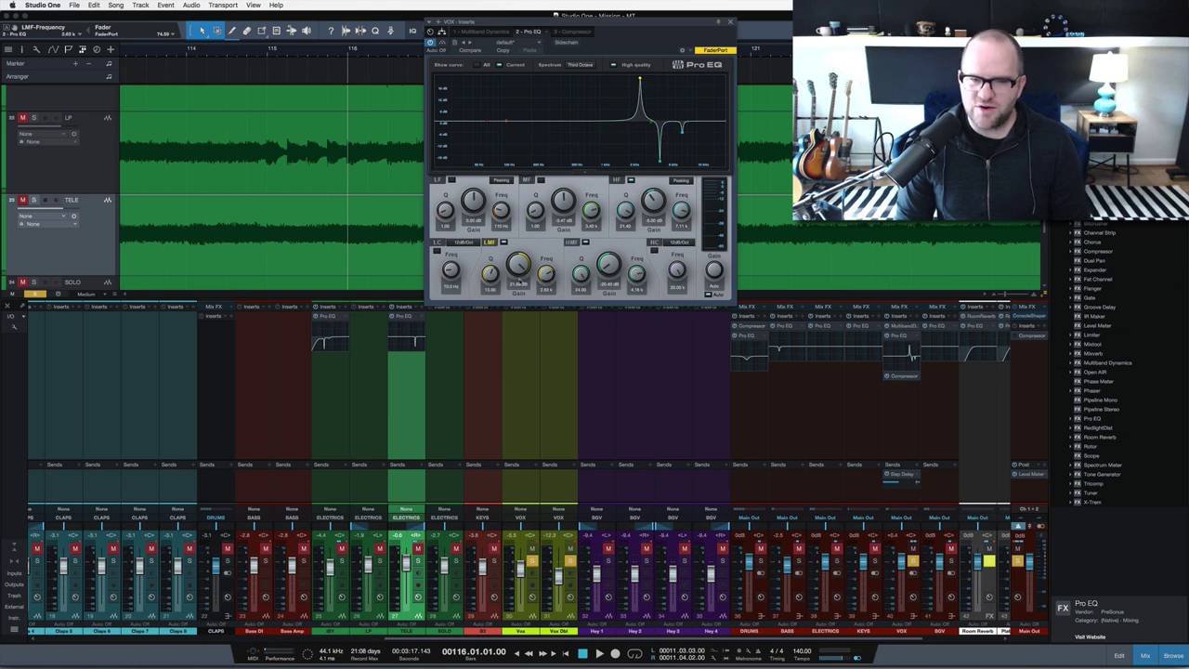
key(space)
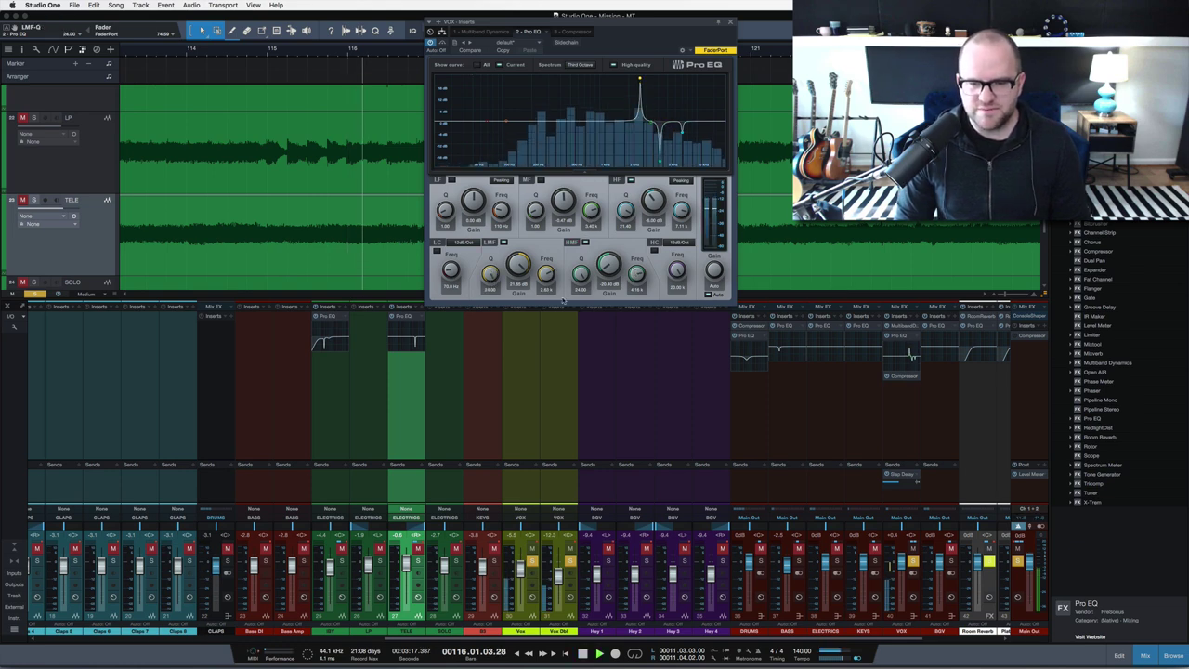
key(space)
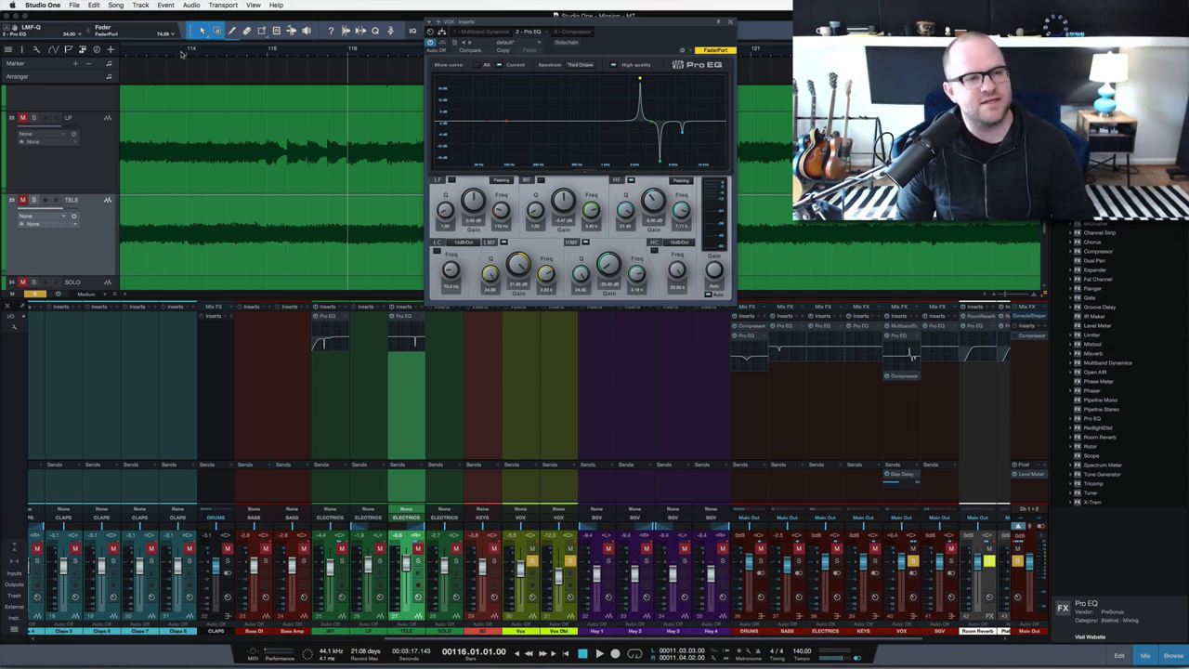
Play the soloed vocal repeatedly from 113.01.01 to hear the resonance emphasised by the LMF boost, and stop
click(137, 58)
key(space)
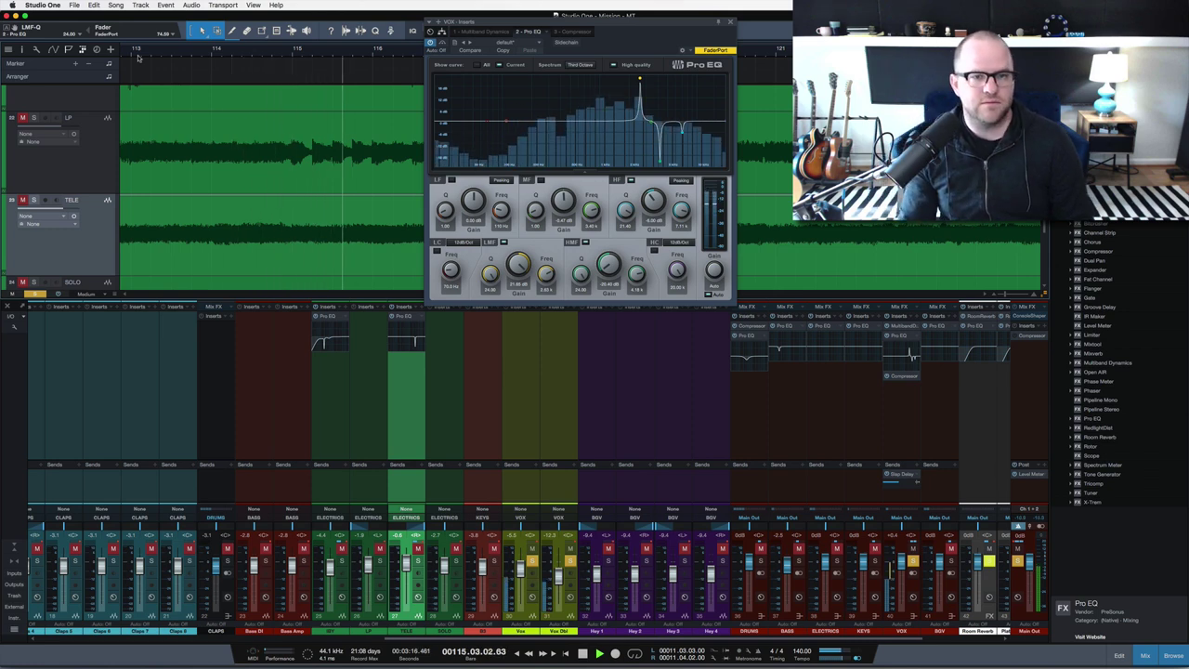
click(137, 59)
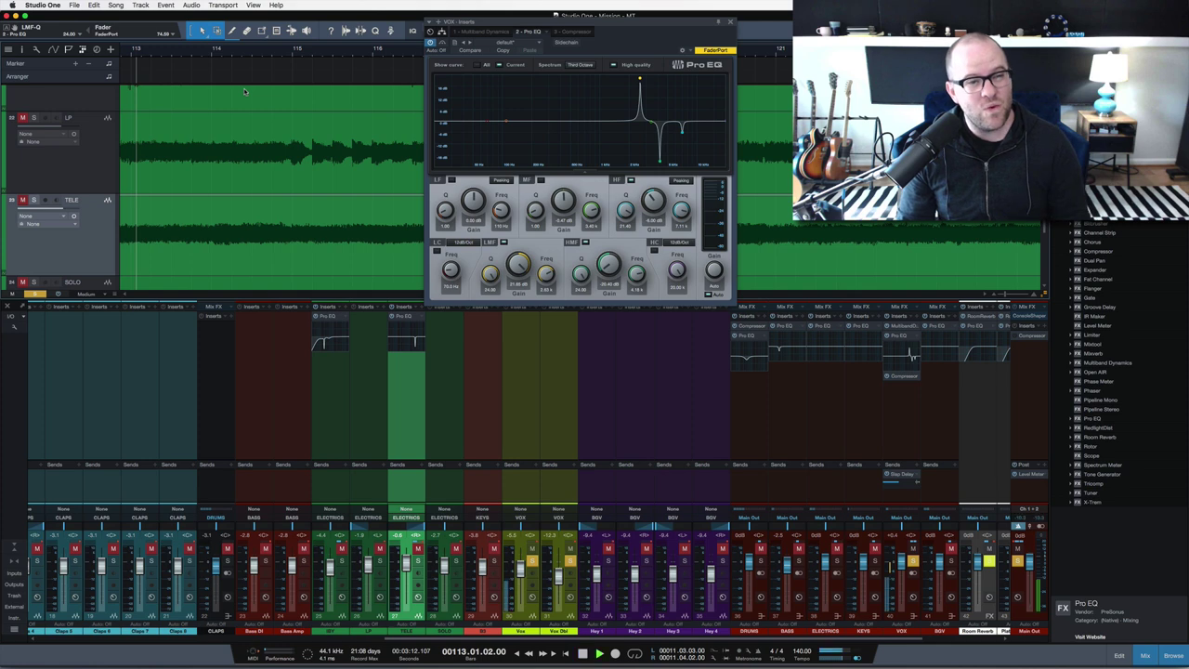
key(space)
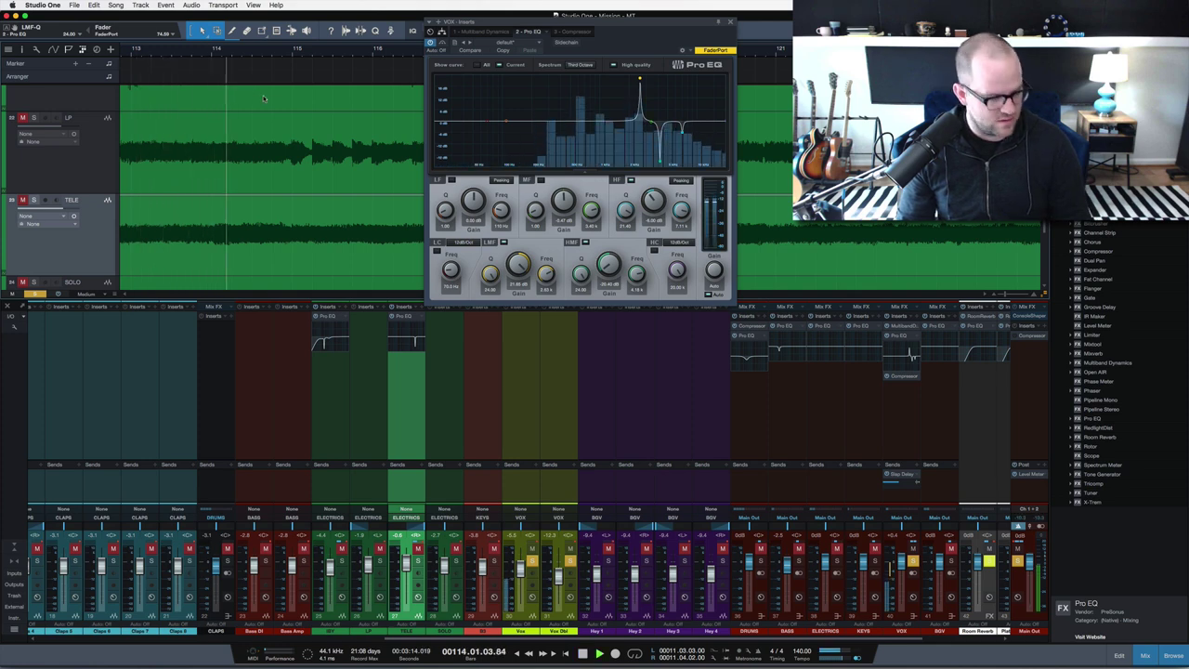
key(space)
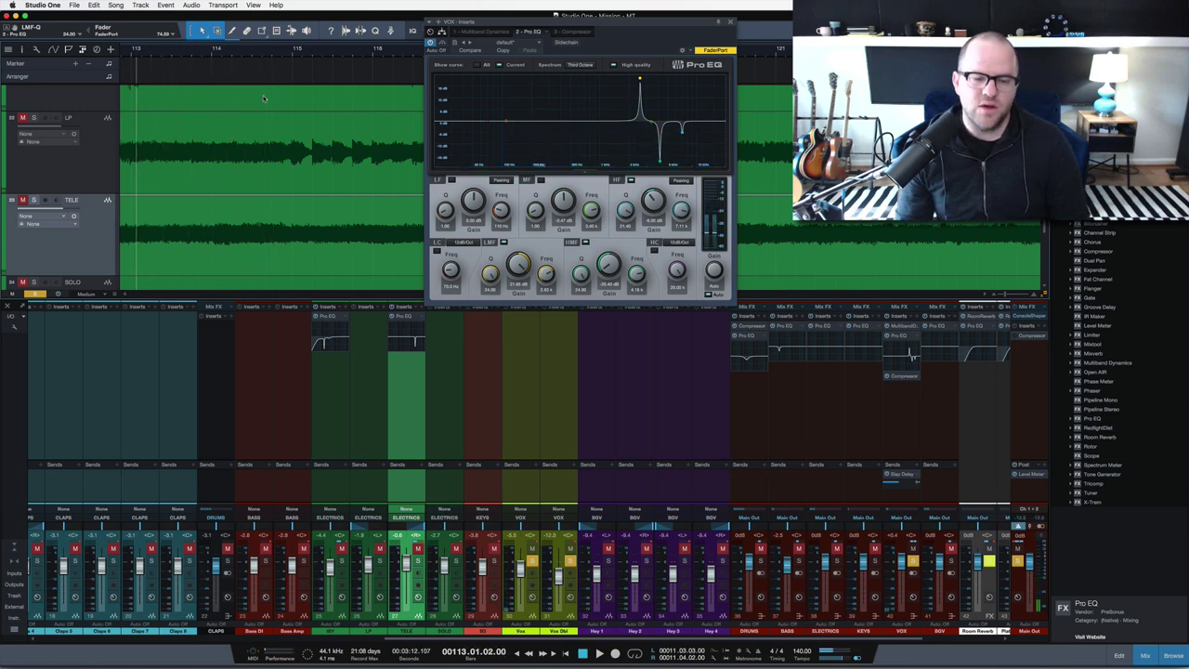
key(space)
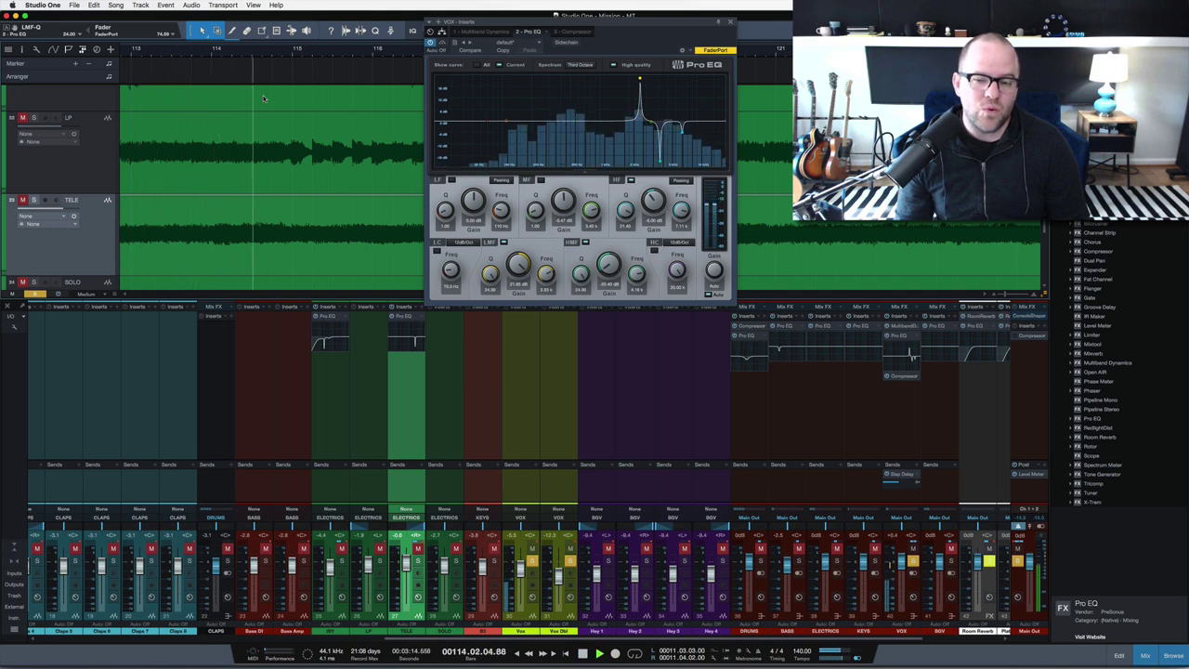
key(space)
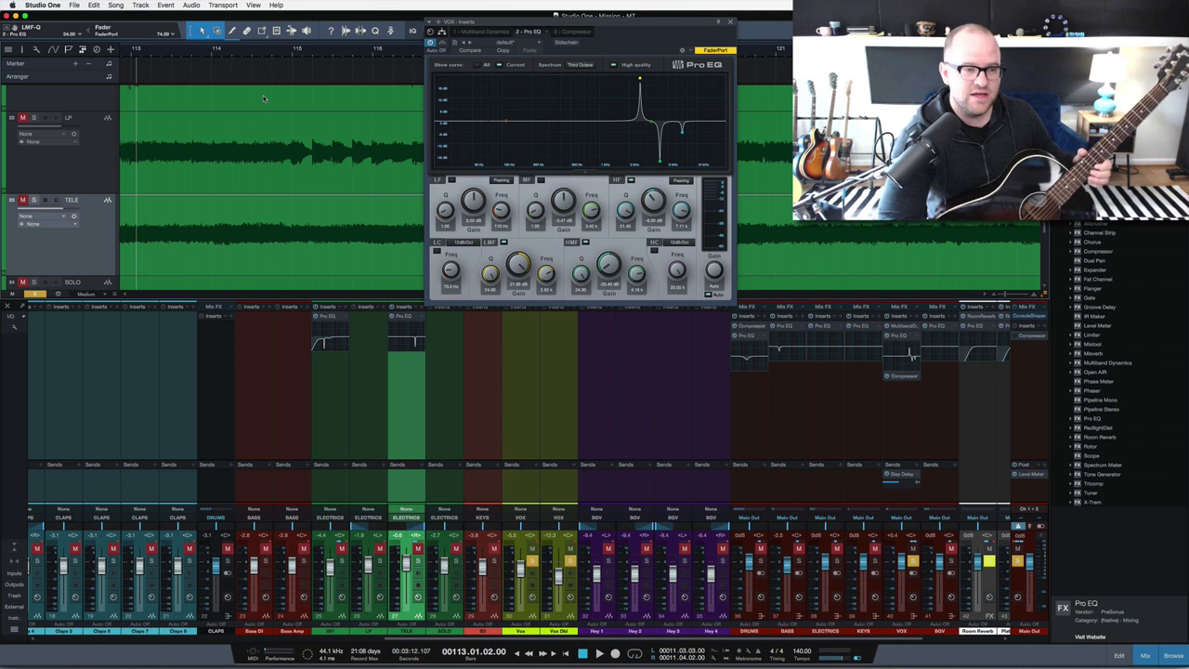
key(space)
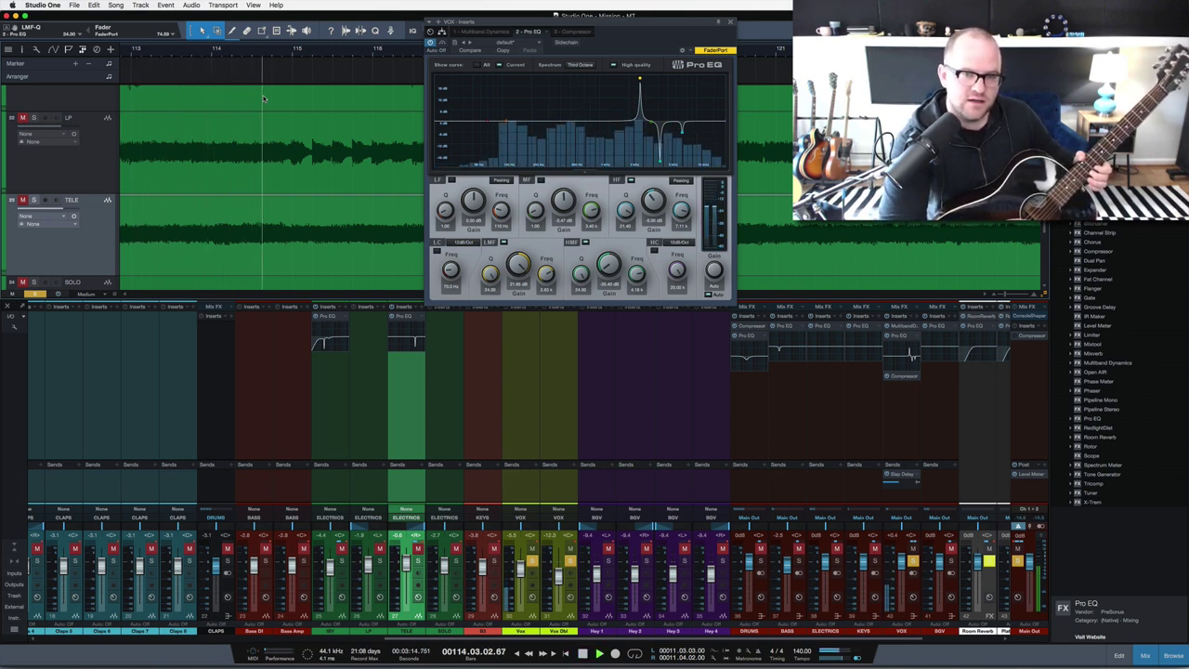
key(space)
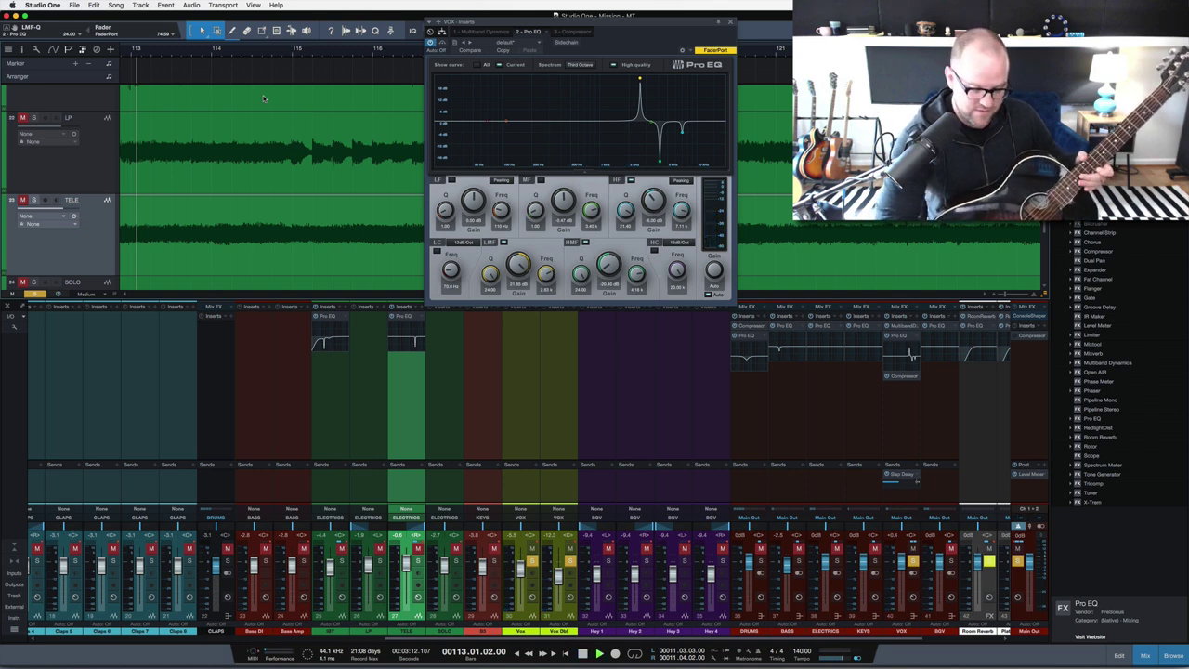
key(space)
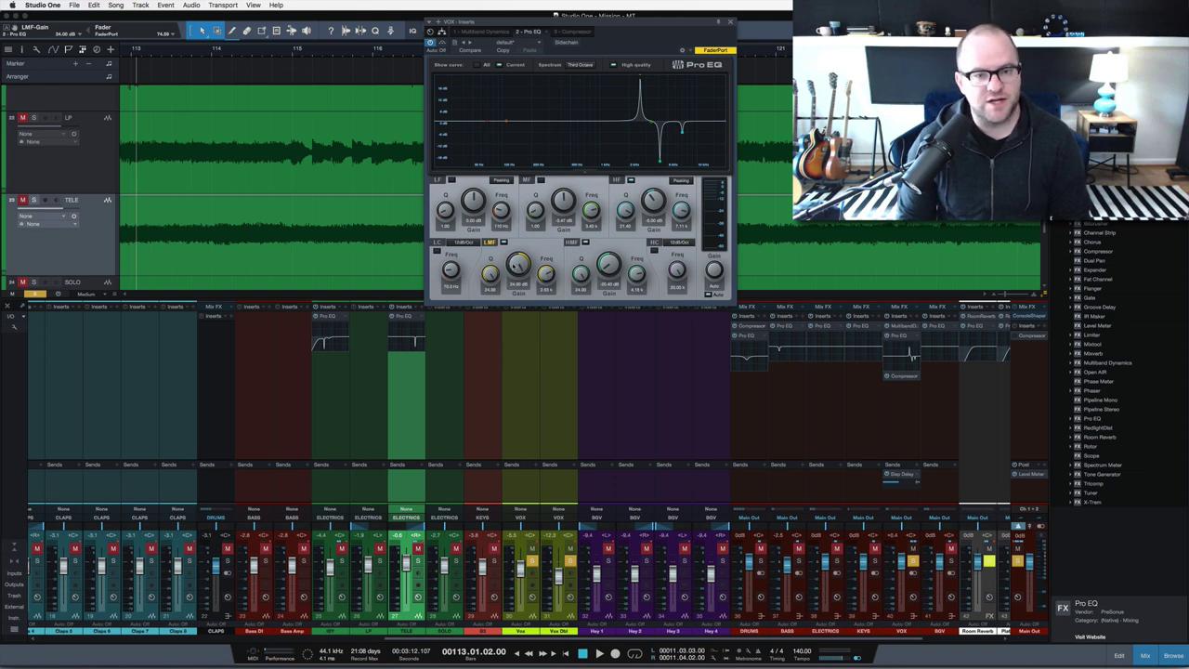
Play the boosted vocal from 111.01.01 to listen to an earlier section, and stop
scroll(370, 257, left, 5)
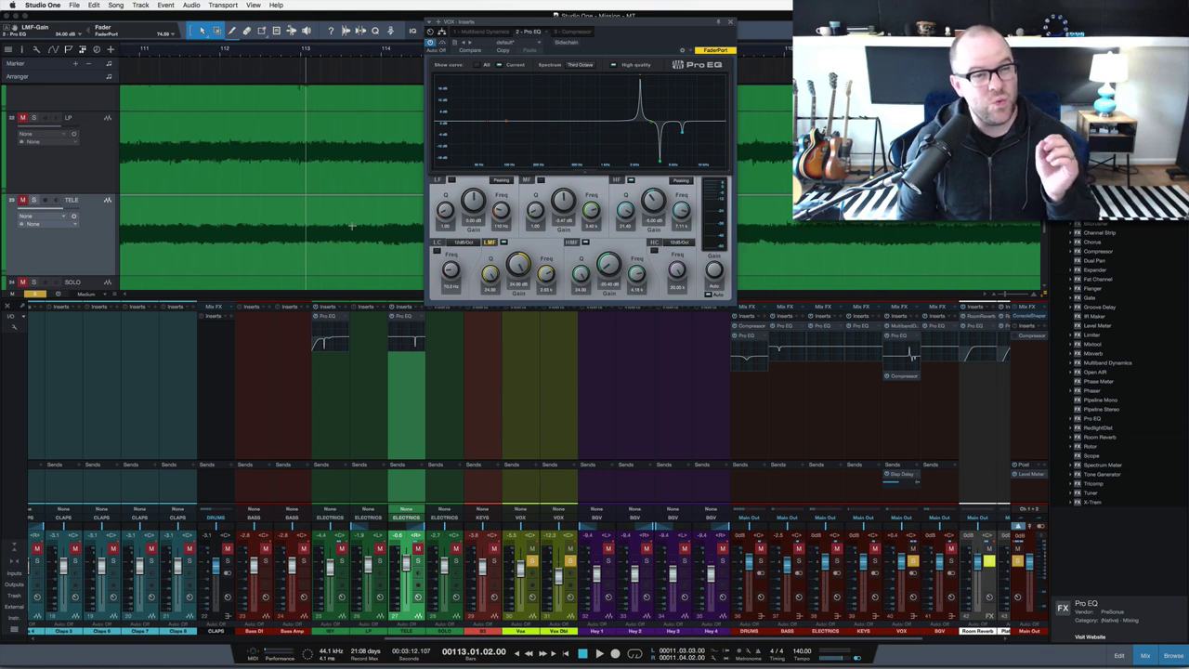
click(139, 58)
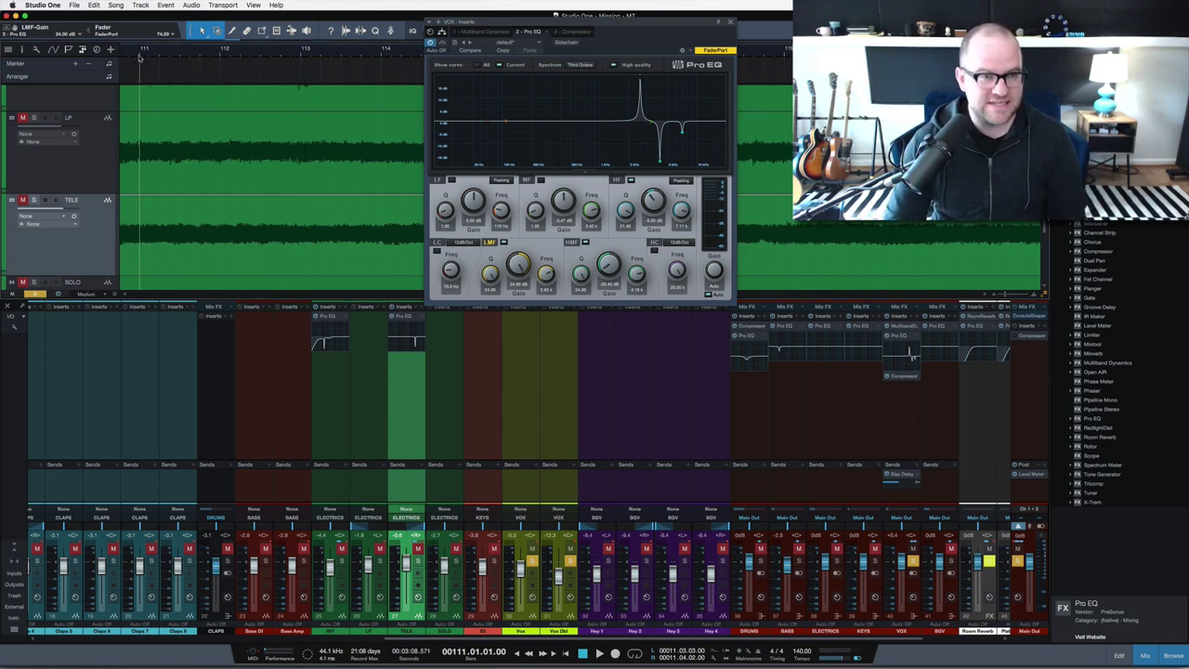
key(space)
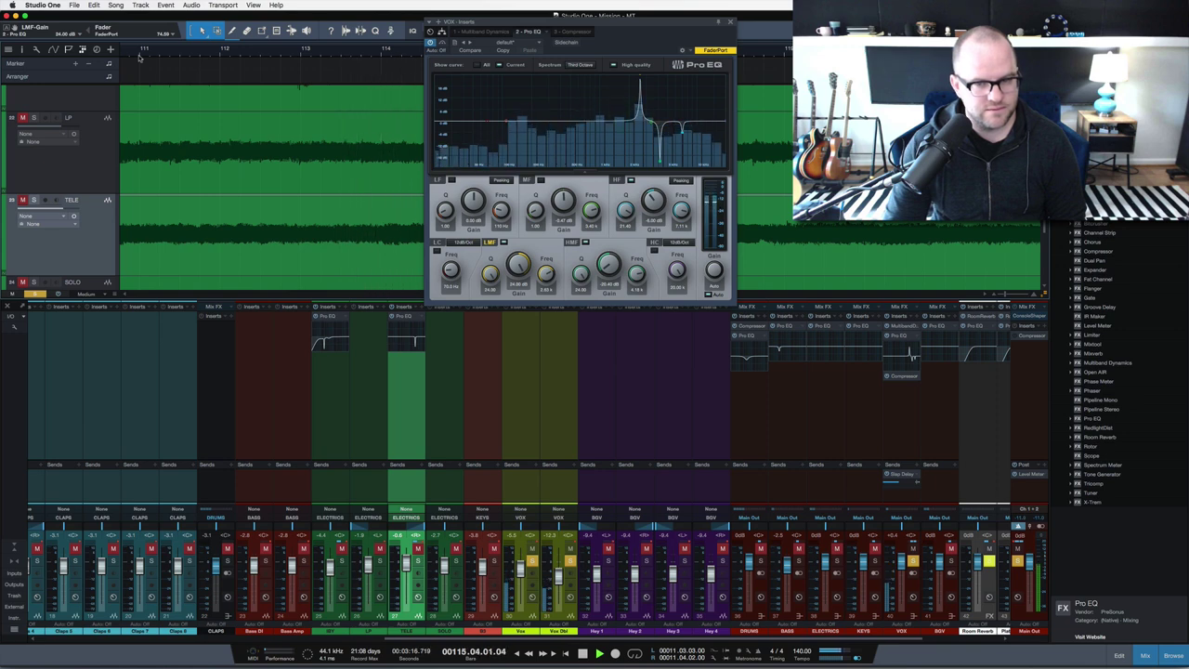
key(space)
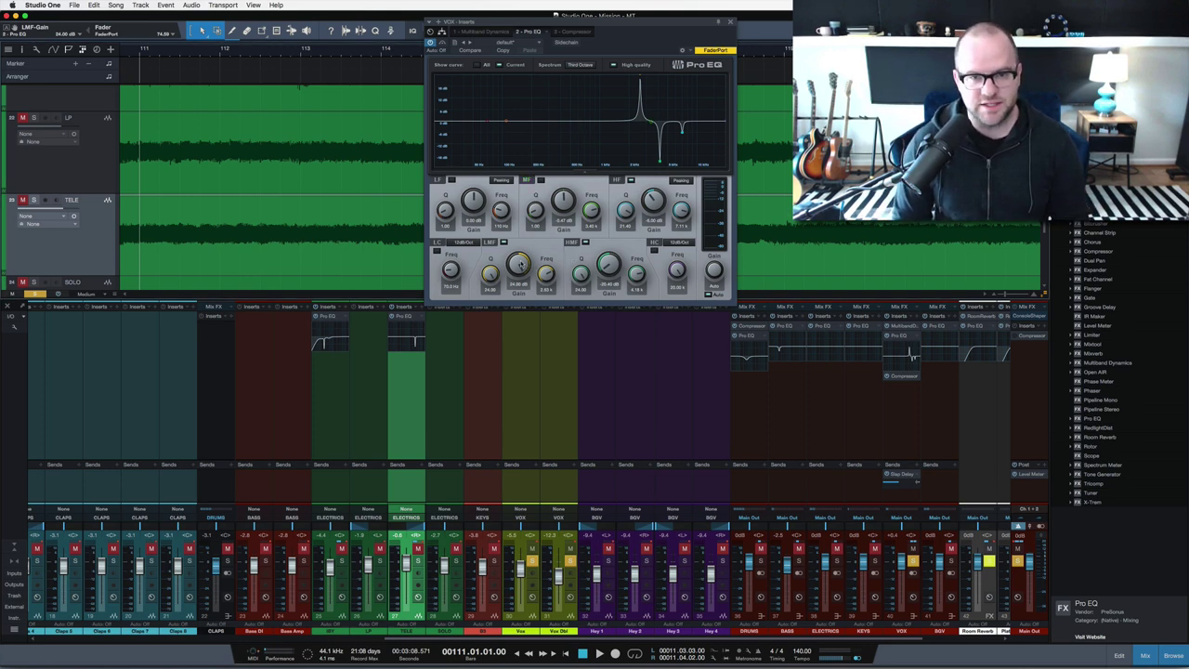
Turn the LMF boost into a narrow cut of about -10 dB while the vocal plays from bar 111, and stop
scroll(522, 266, down, 5)
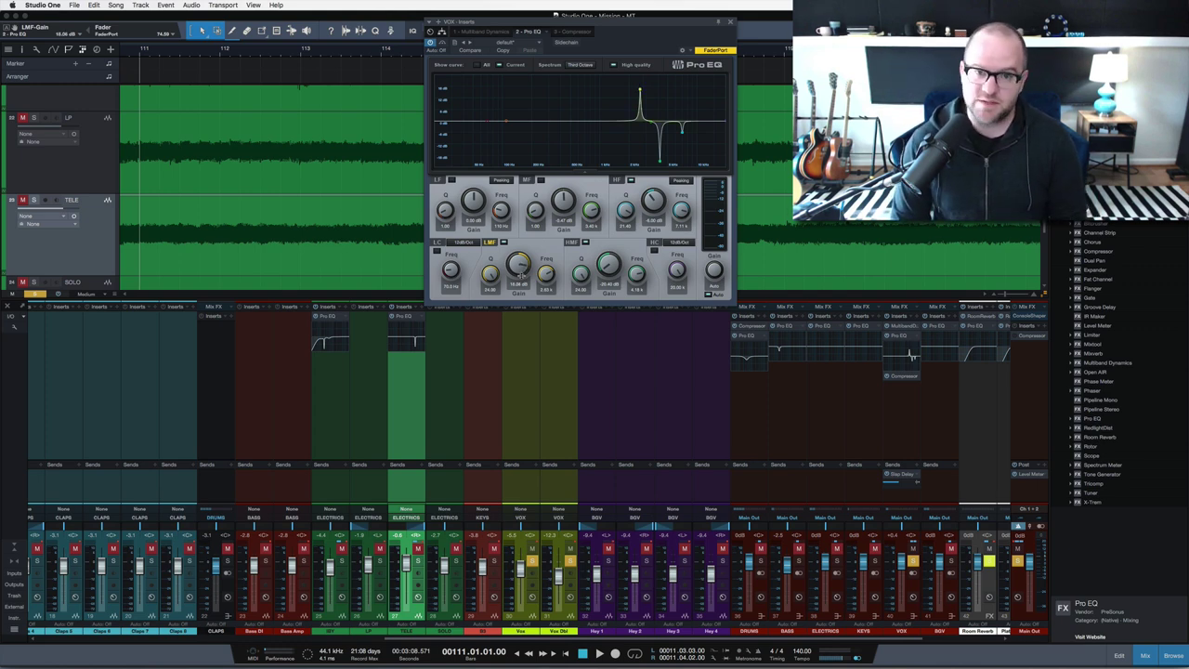
drag(518, 264, 519, 251)
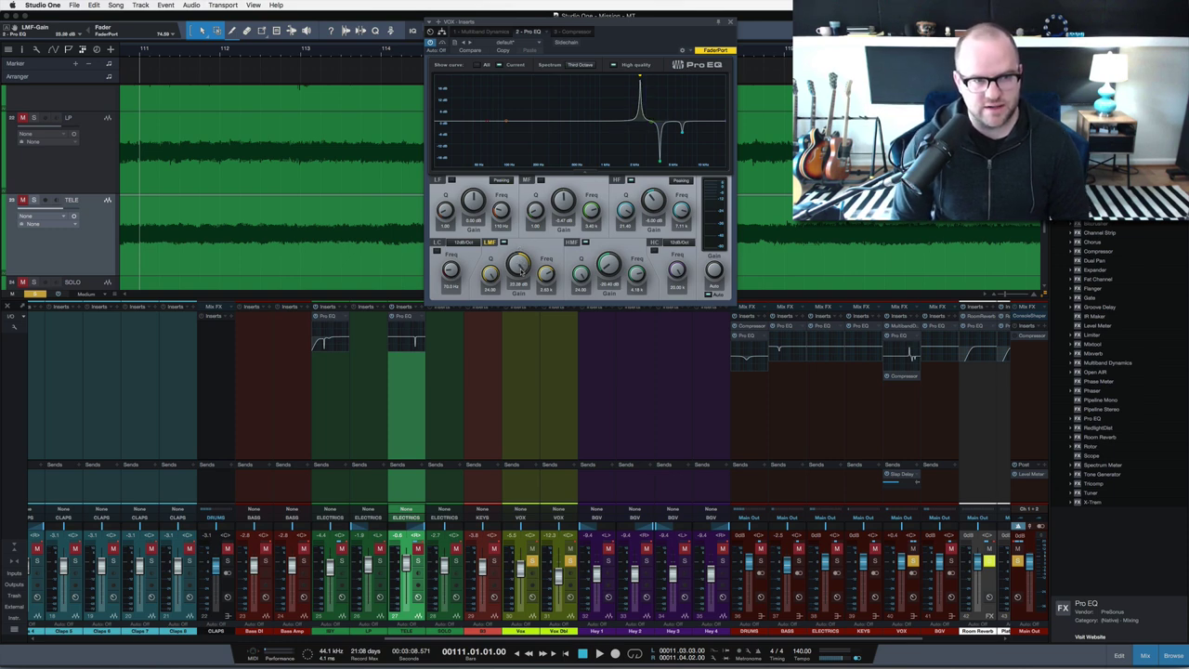
key(space)
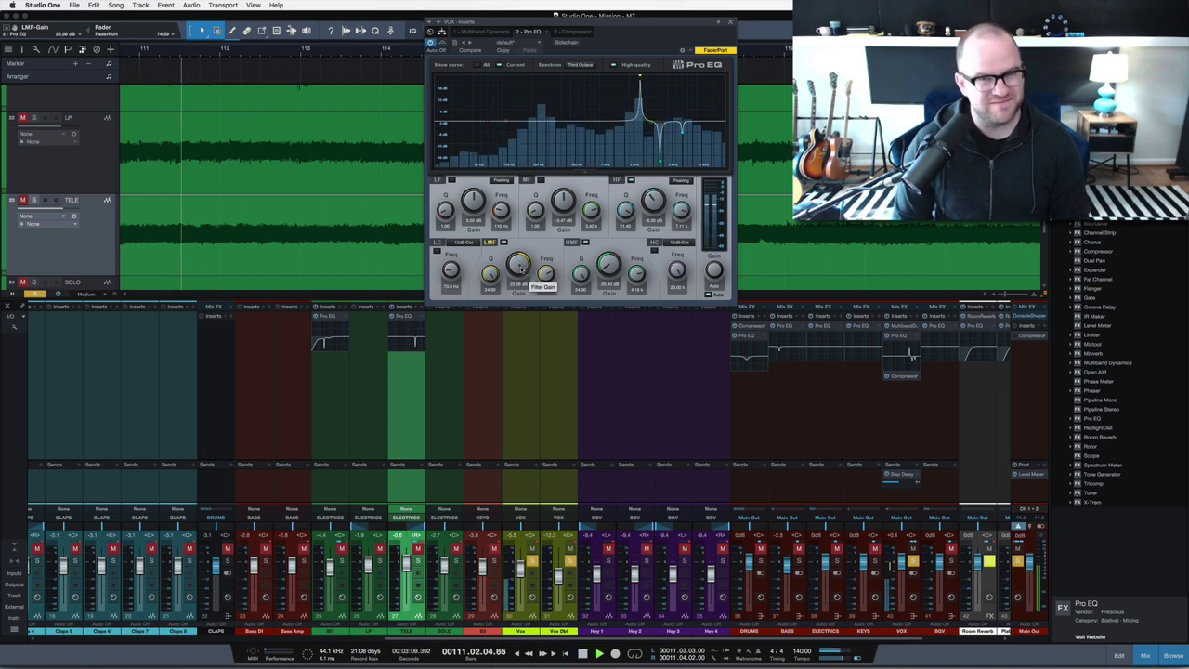
drag(520, 267, 523, 318)
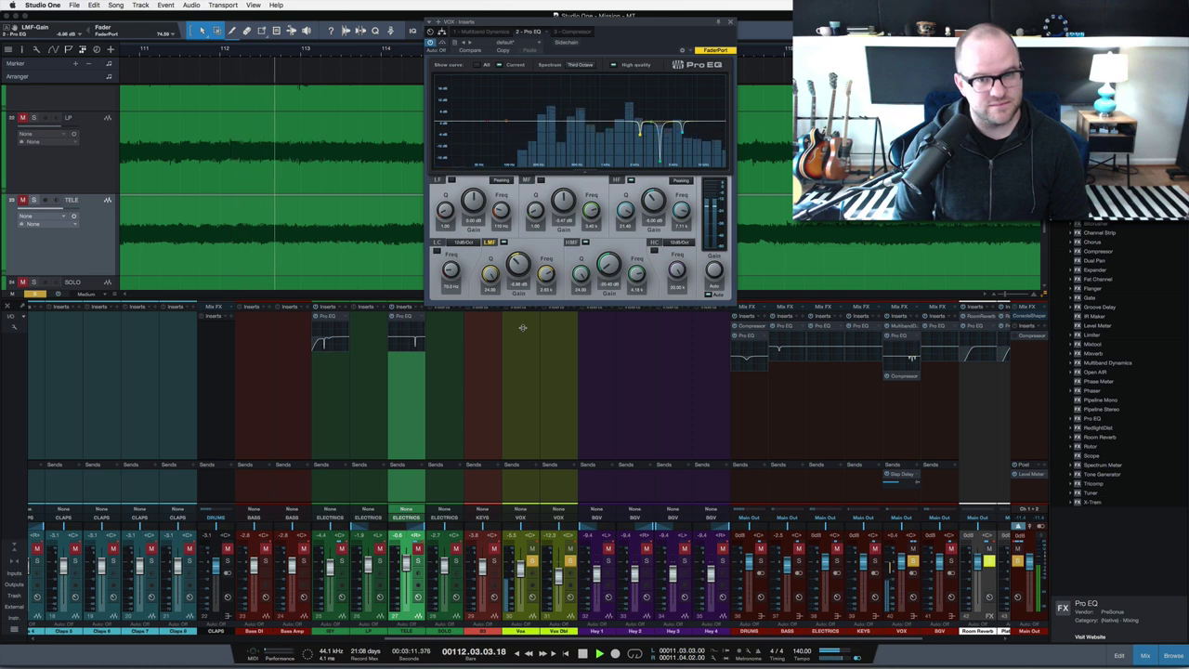
drag(518, 268, 518, 297)
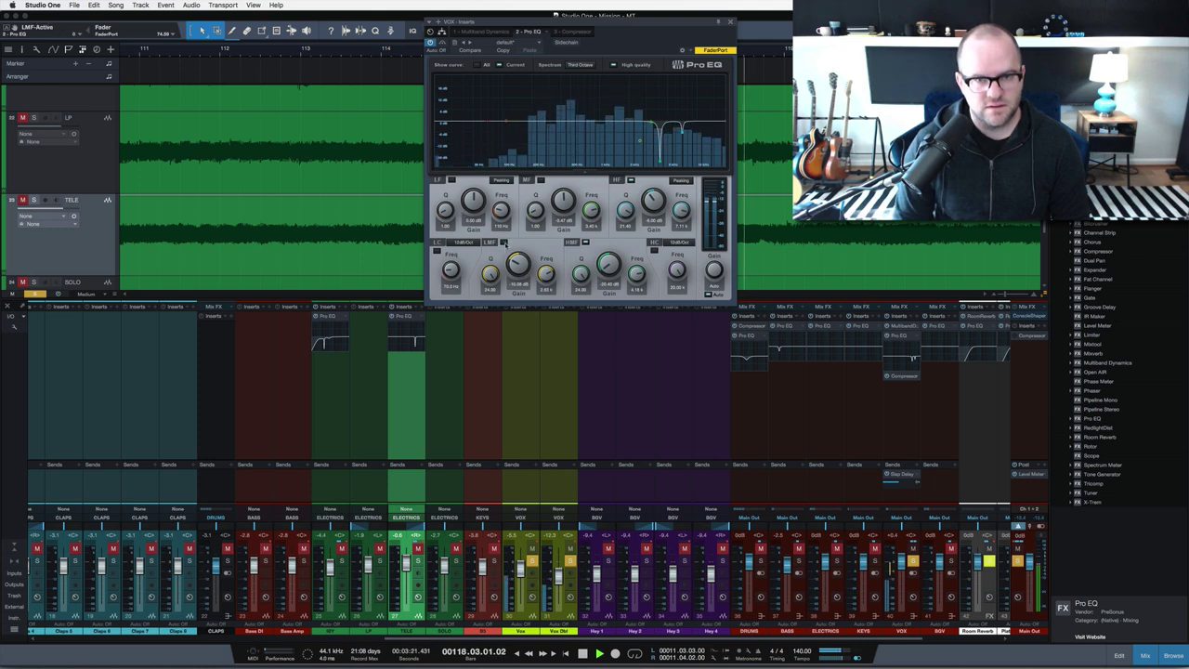
key(space)
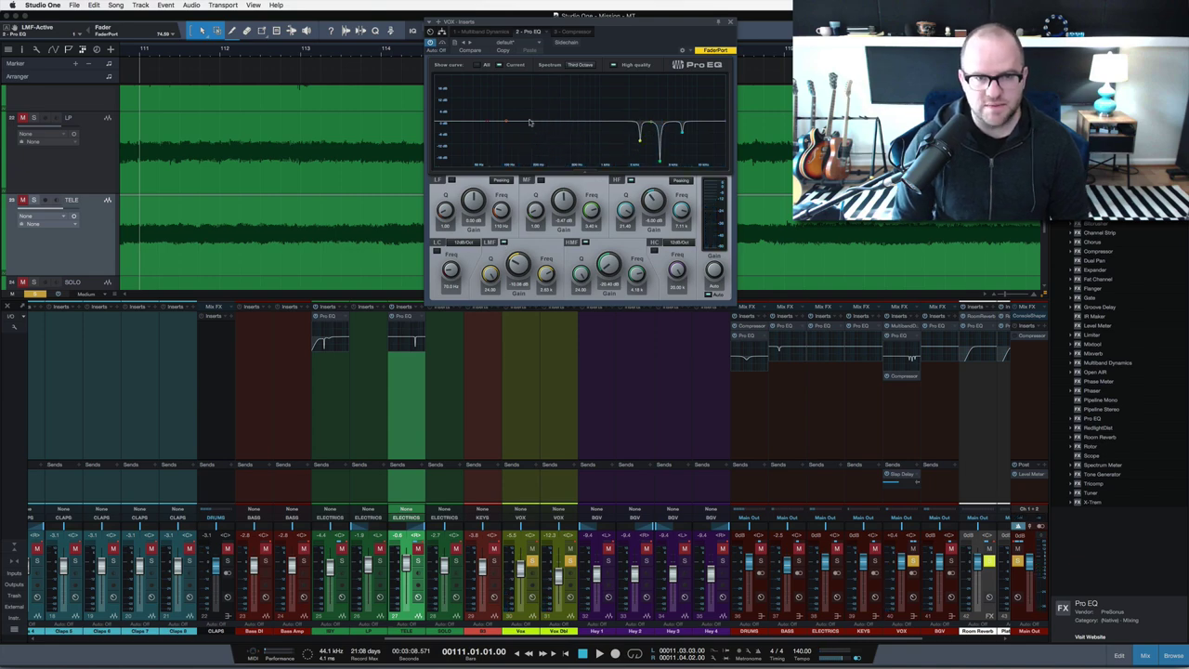
Compare the soloed vocal with the LMF cut off and on during playback from bar 111, leaving the cut enabled
drag(567, 22, 297, 19)
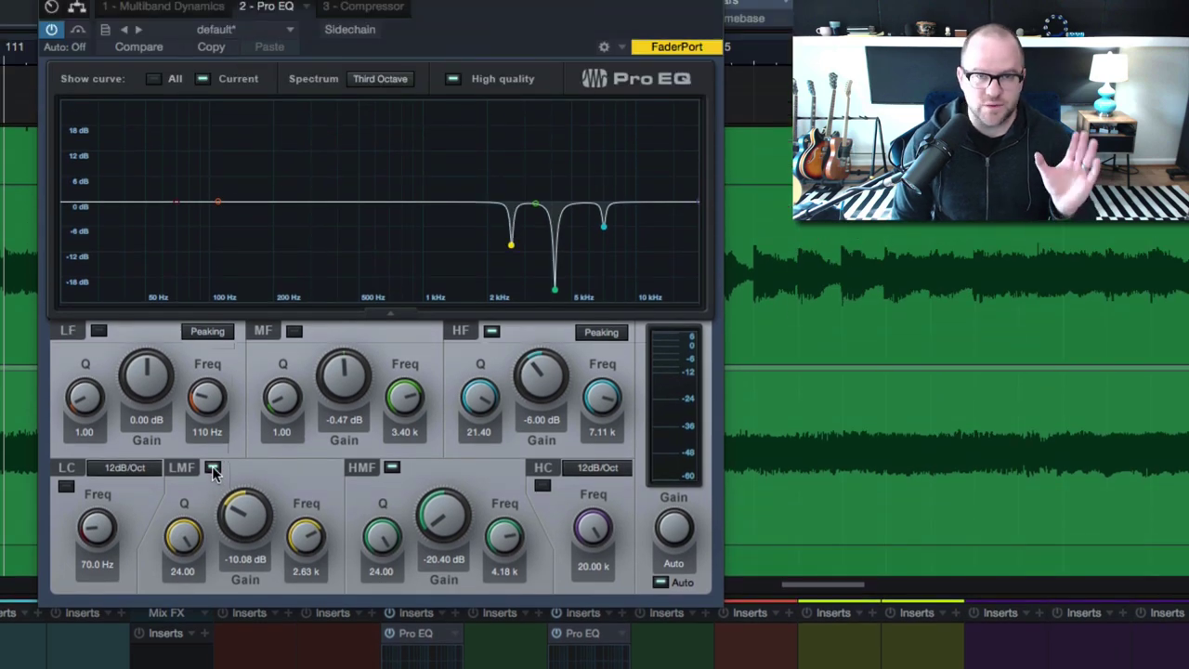
click(212, 468)
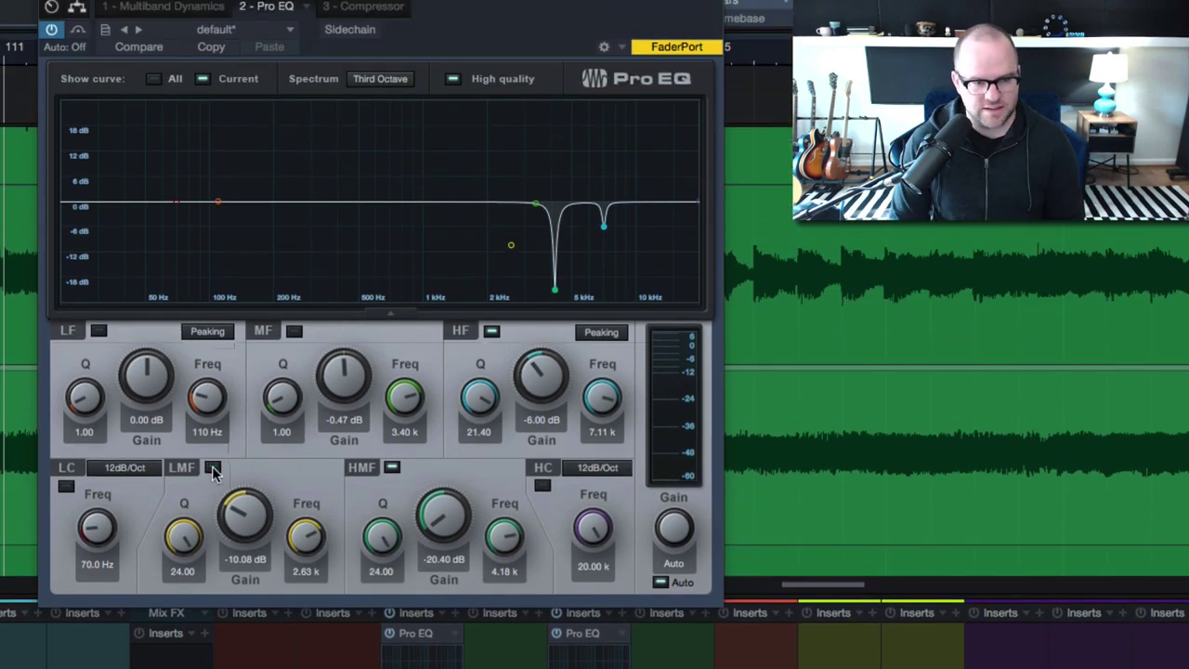
click(213, 468)
key(space)
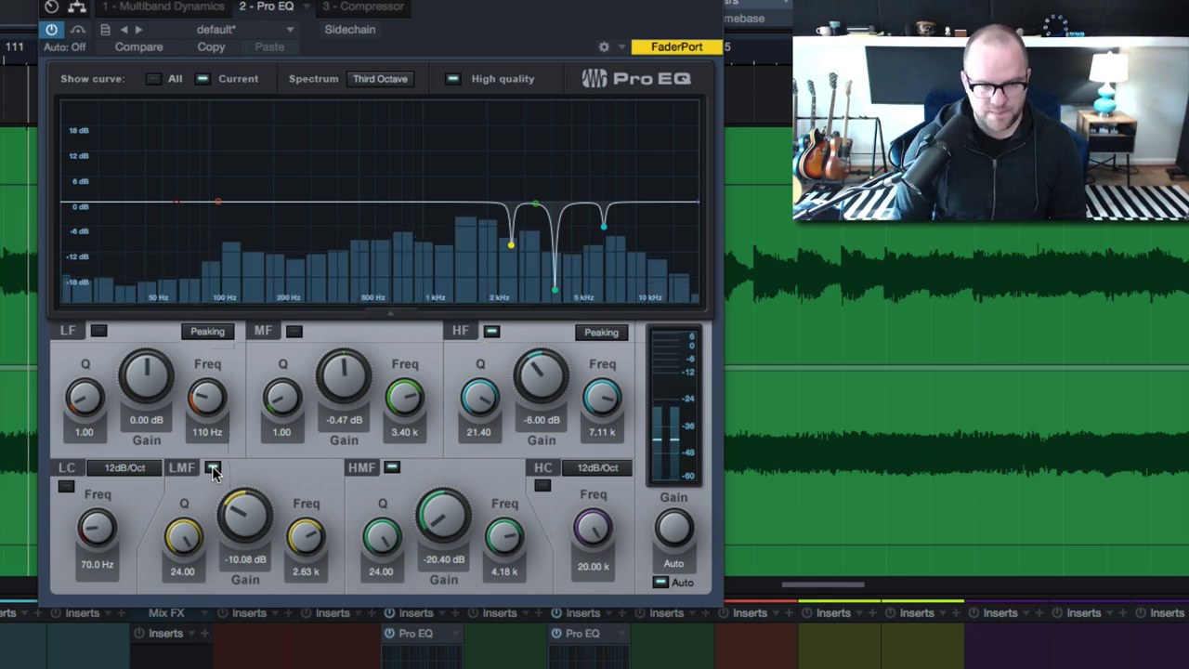
click(213, 468)
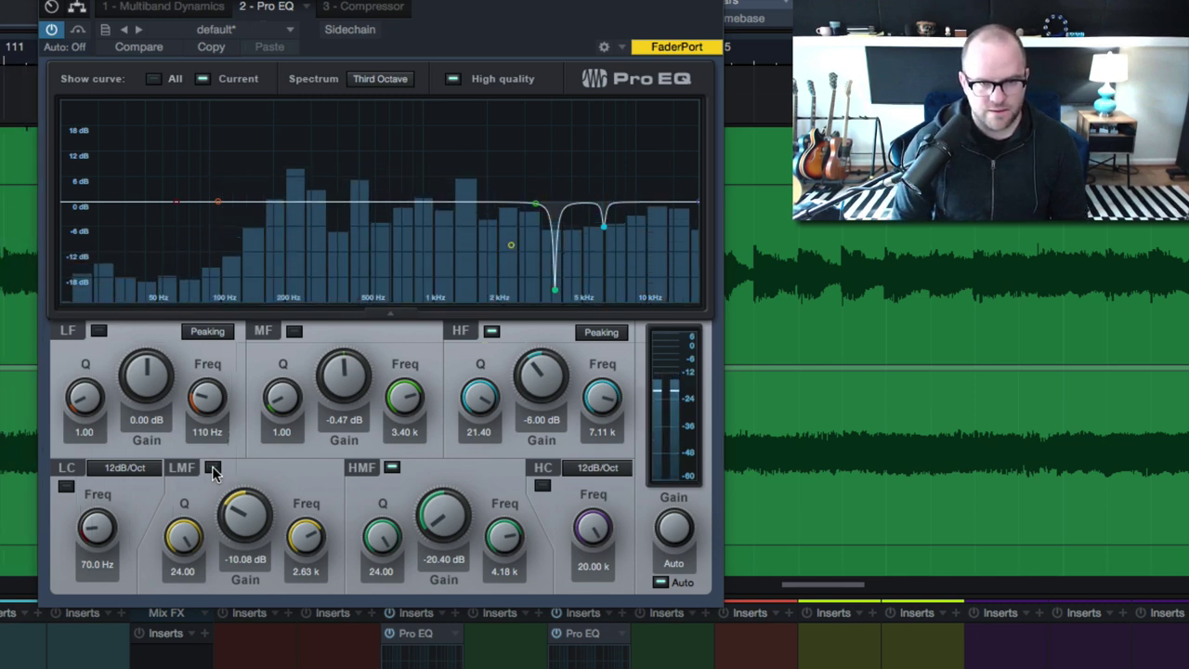
click(212, 469)
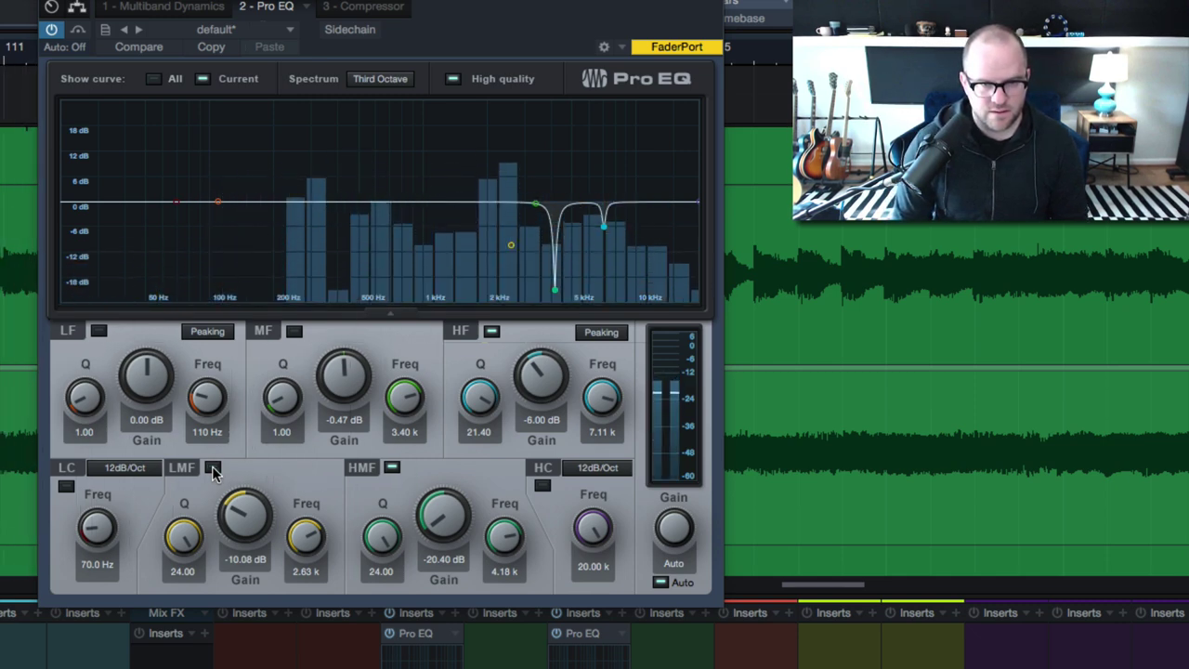
click(212, 468)
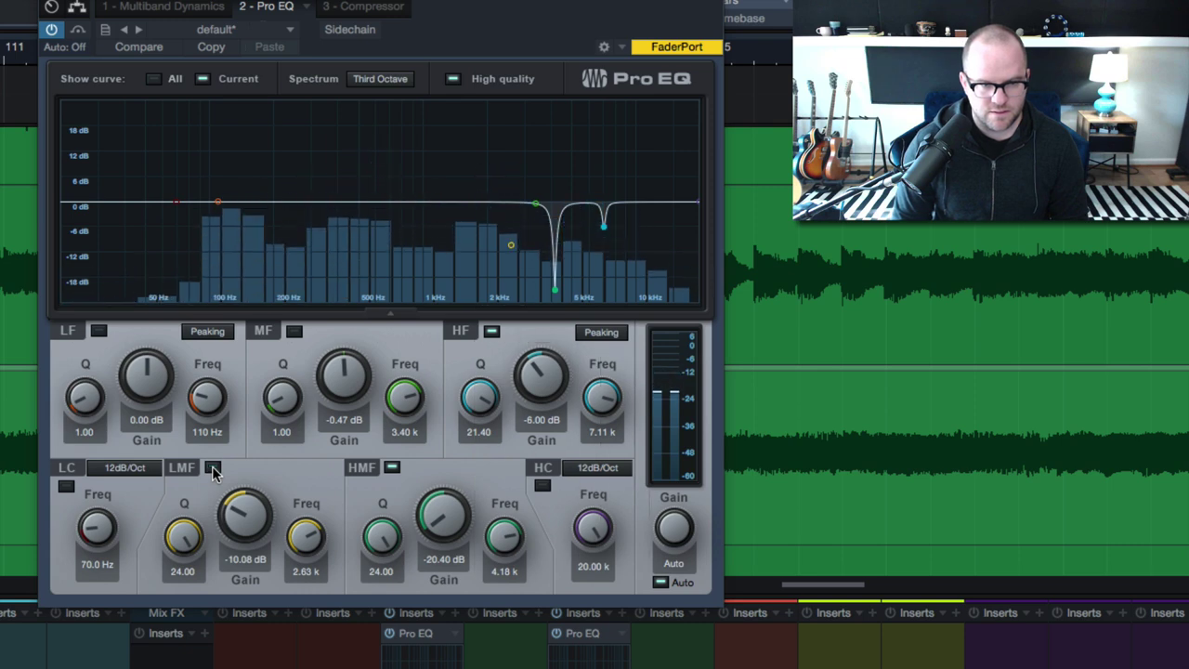
click(212, 468)
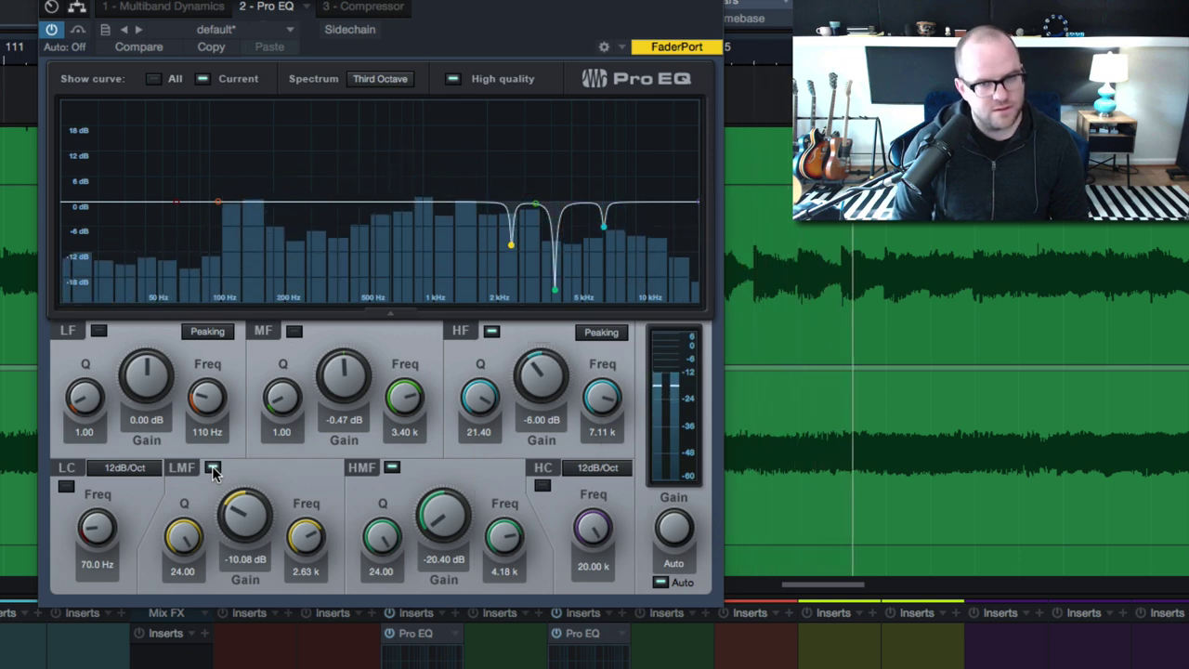
click(213, 468)
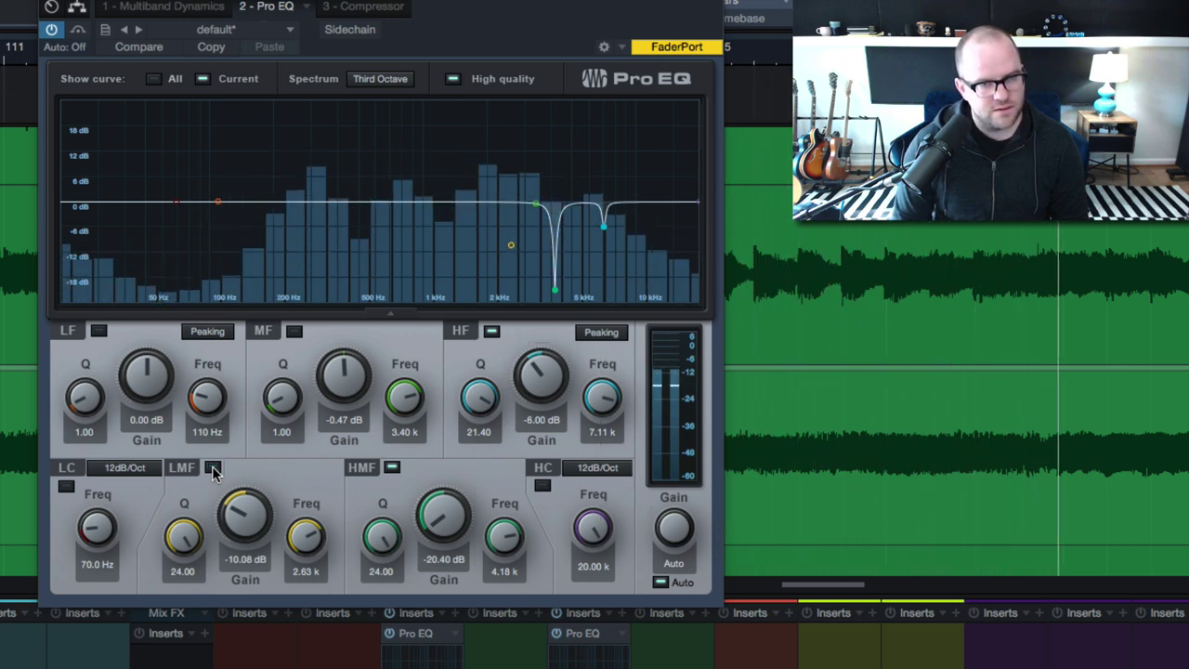
click(213, 469)
click(213, 468)
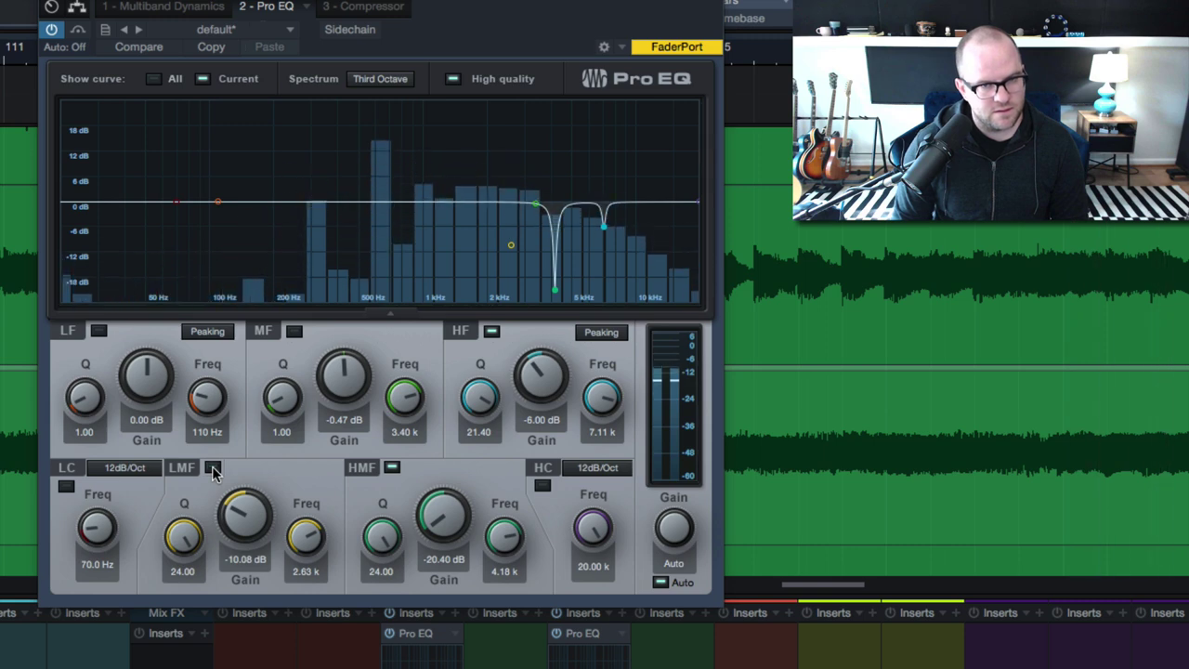
click(212, 468)
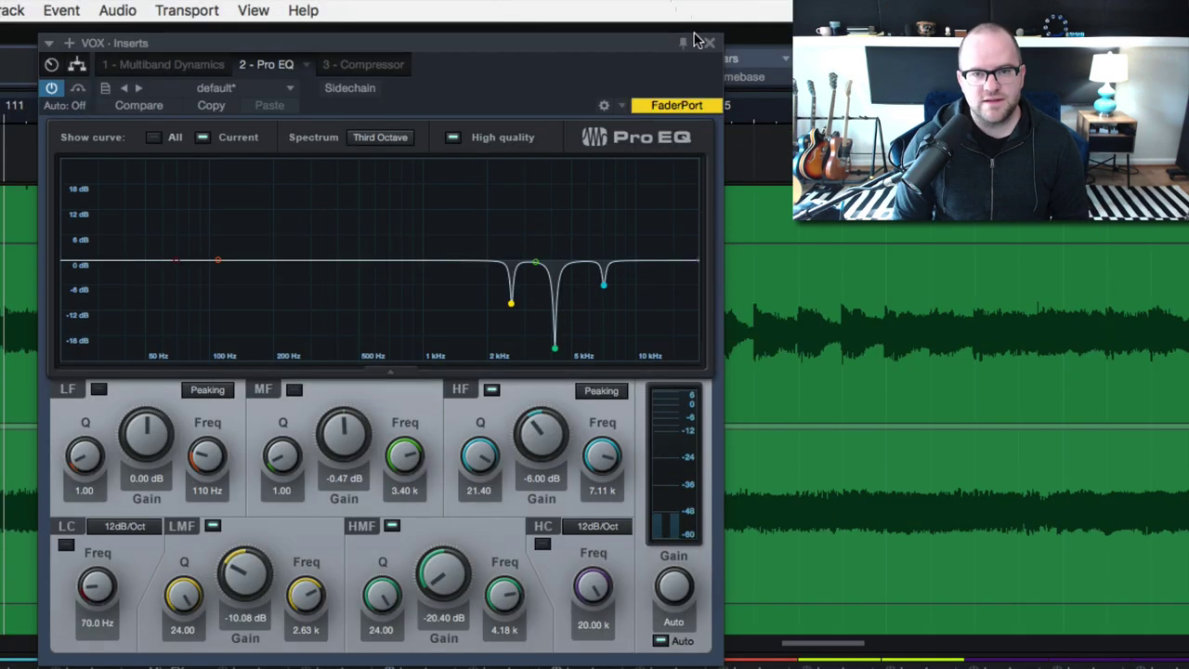
Play the full mix from bar 111 and again from 116.03.01, briefly soloing the VOX bus for comparison, and stop
click(704, 41)
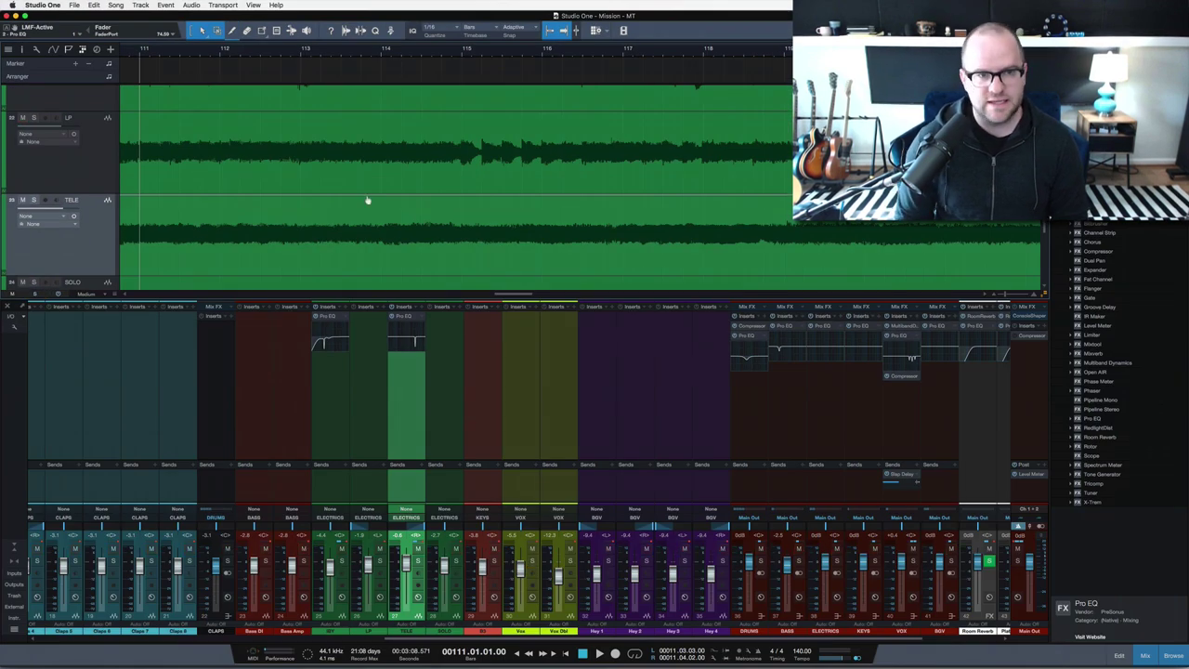
key(space)
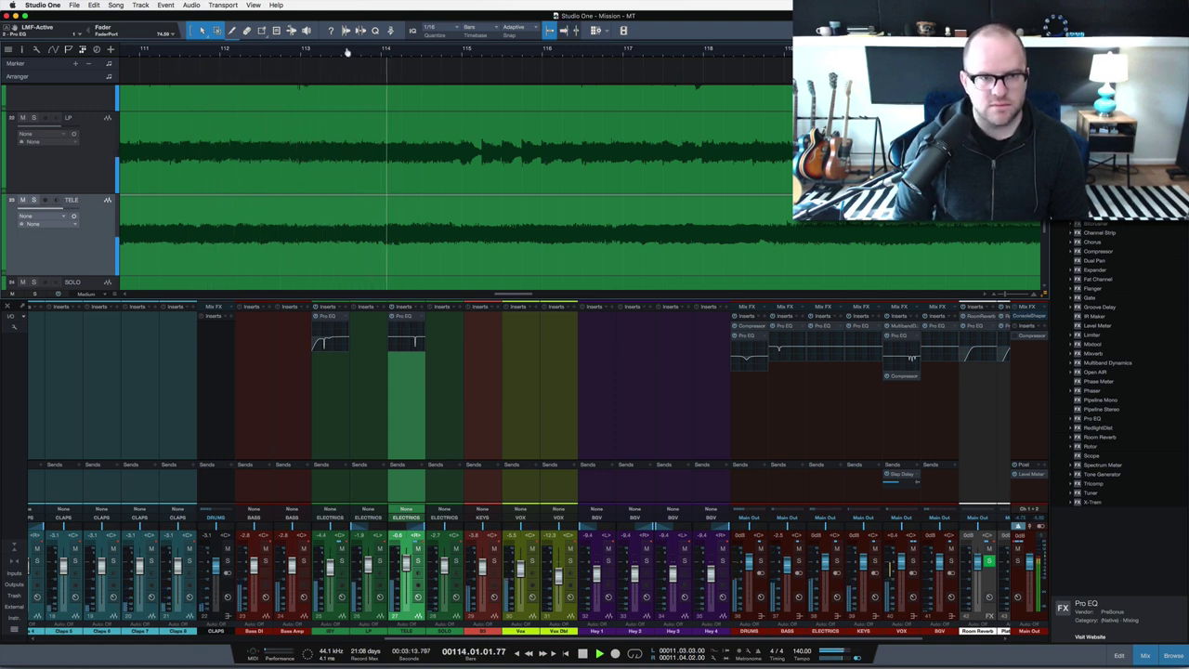
key(w)
key(w)
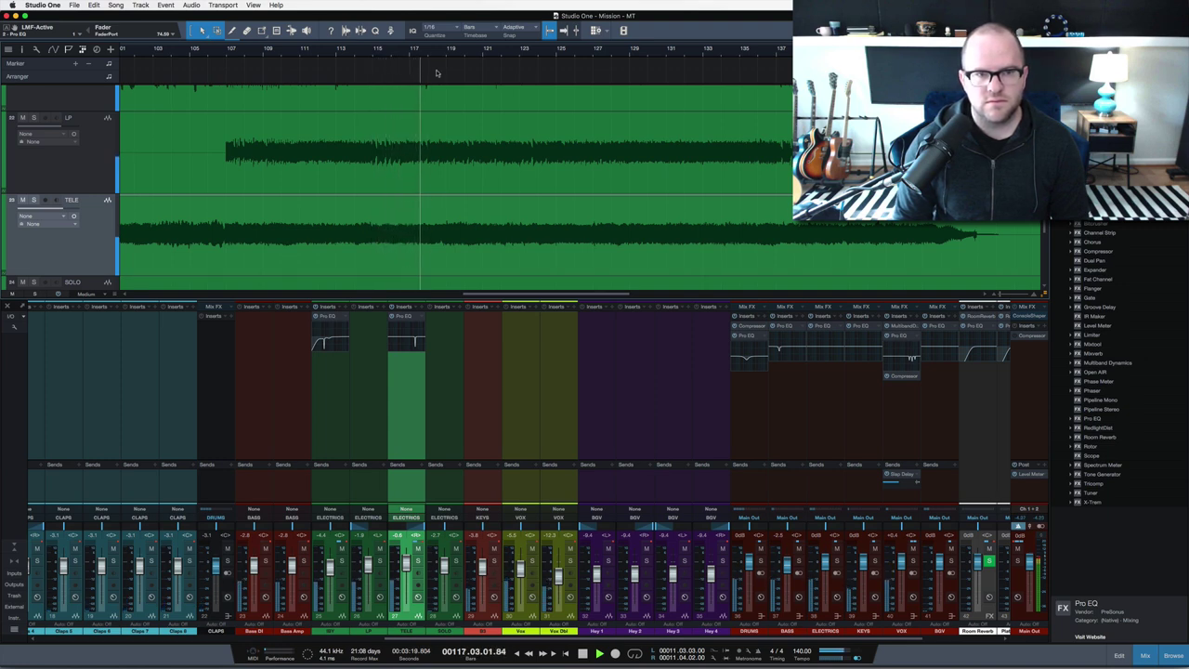
click(408, 50)
click(399, 52)
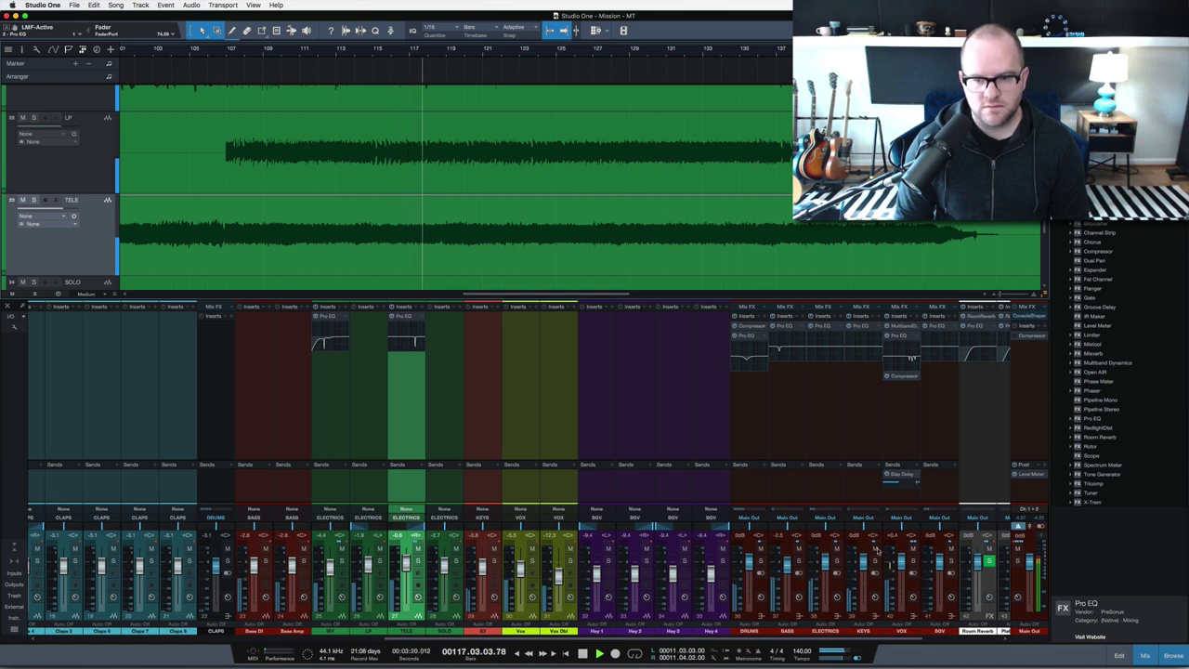
click(913, 559)
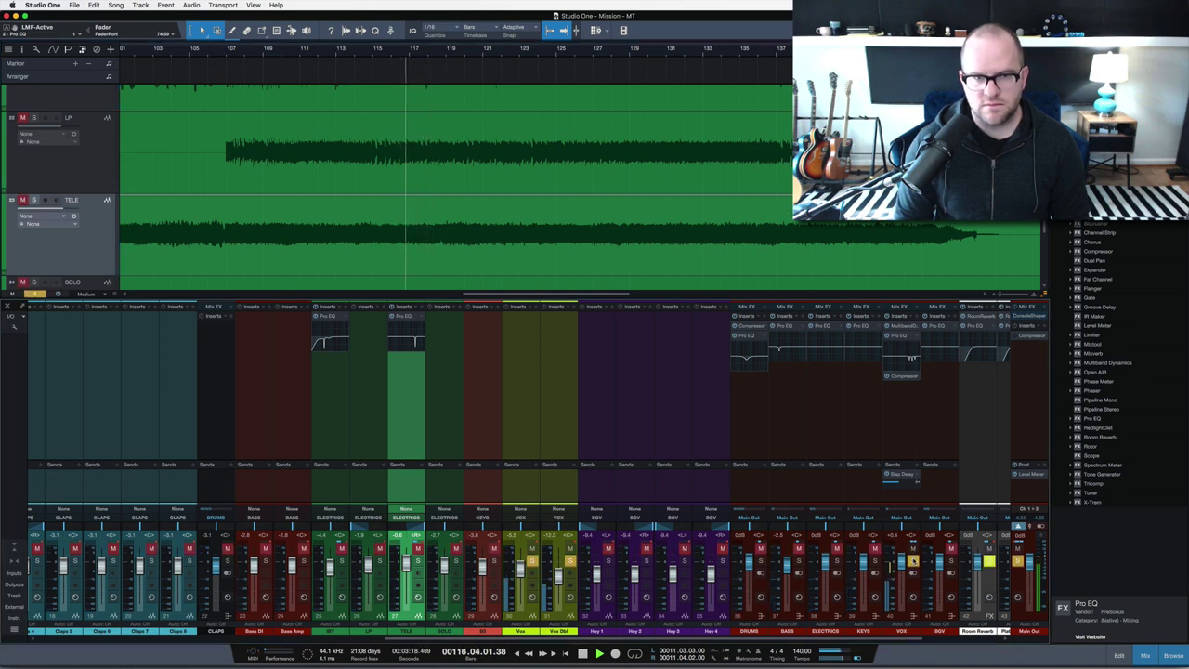
click(913, 558)
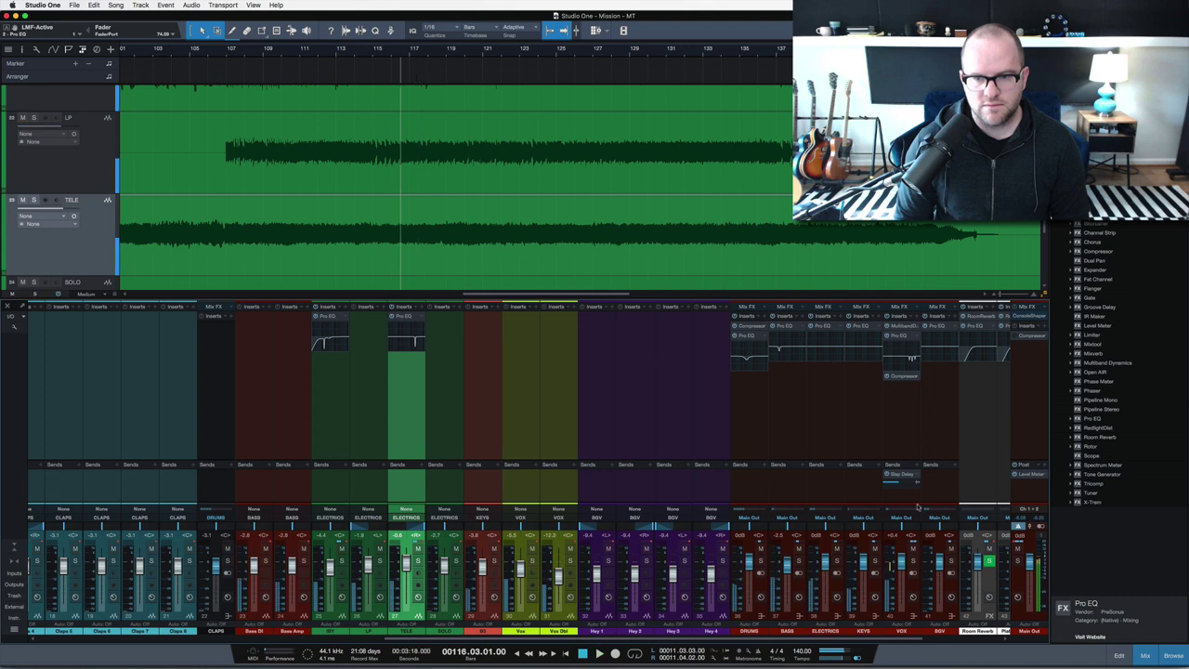
Deepen the VOX bus Pro EQ's LMF cut to about -14 dB and audition it in the full mix from 116.03.01
click(903, 338)
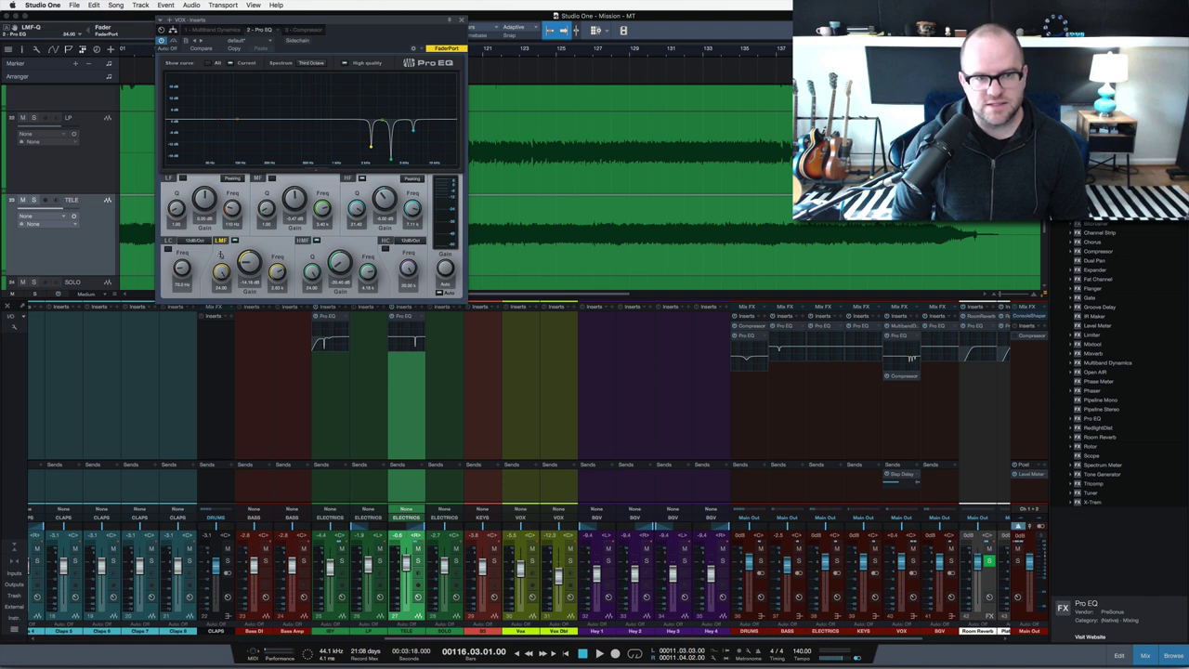
key(space)
click(461, 20)
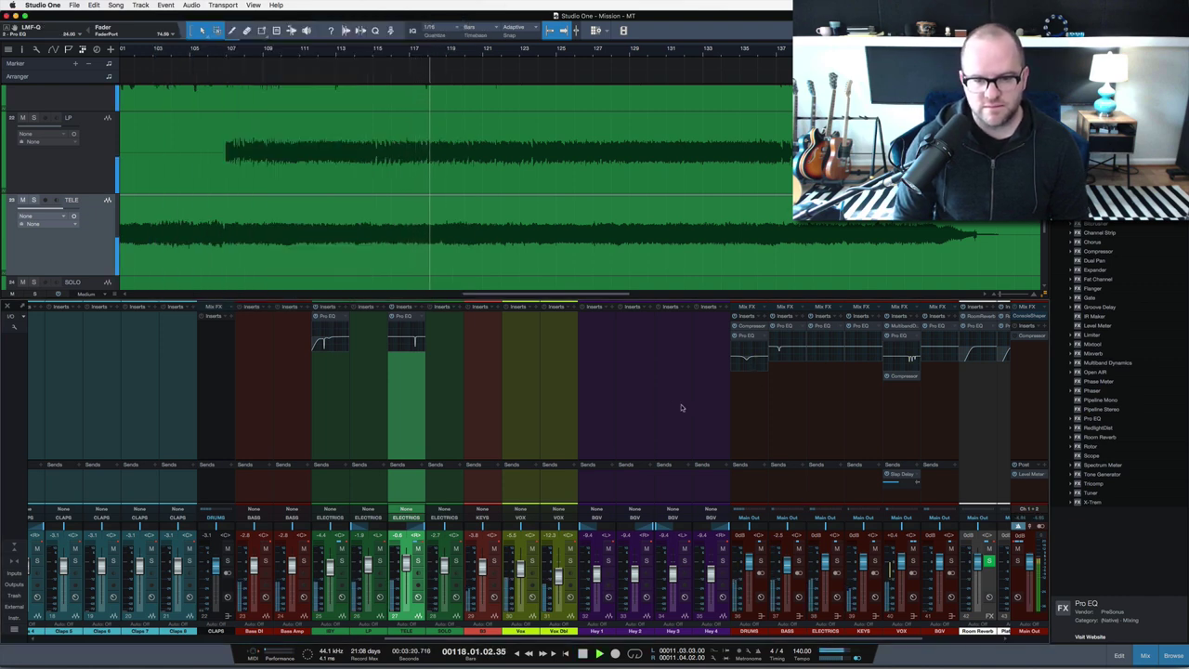
key(space)
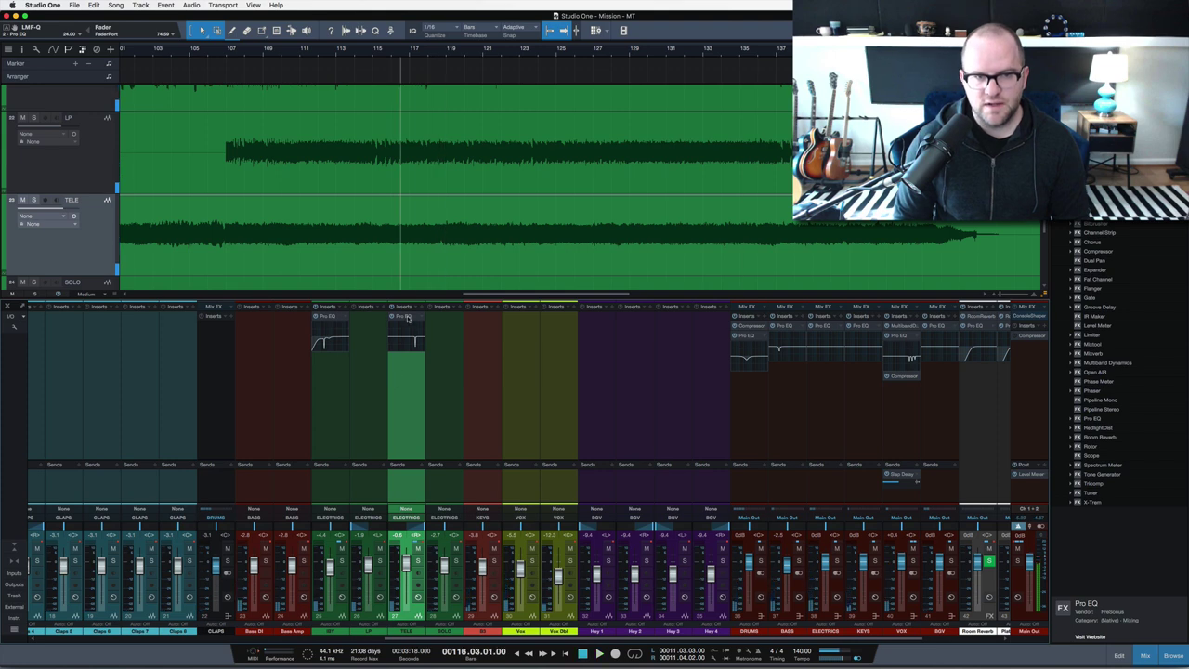
Solo the TELE guitar and retune its Pro EQ's HMF cut by ear to about 2.45 kHz at about -12 dB
click(403, 316)
key(s)
key(space)
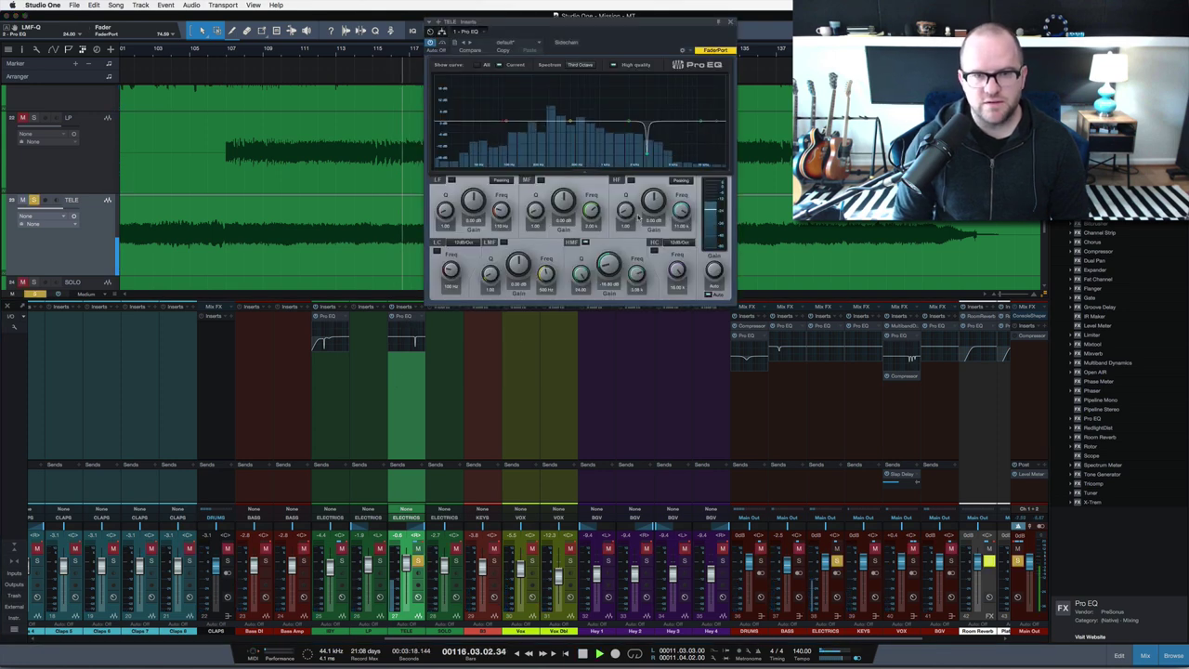
key(space)
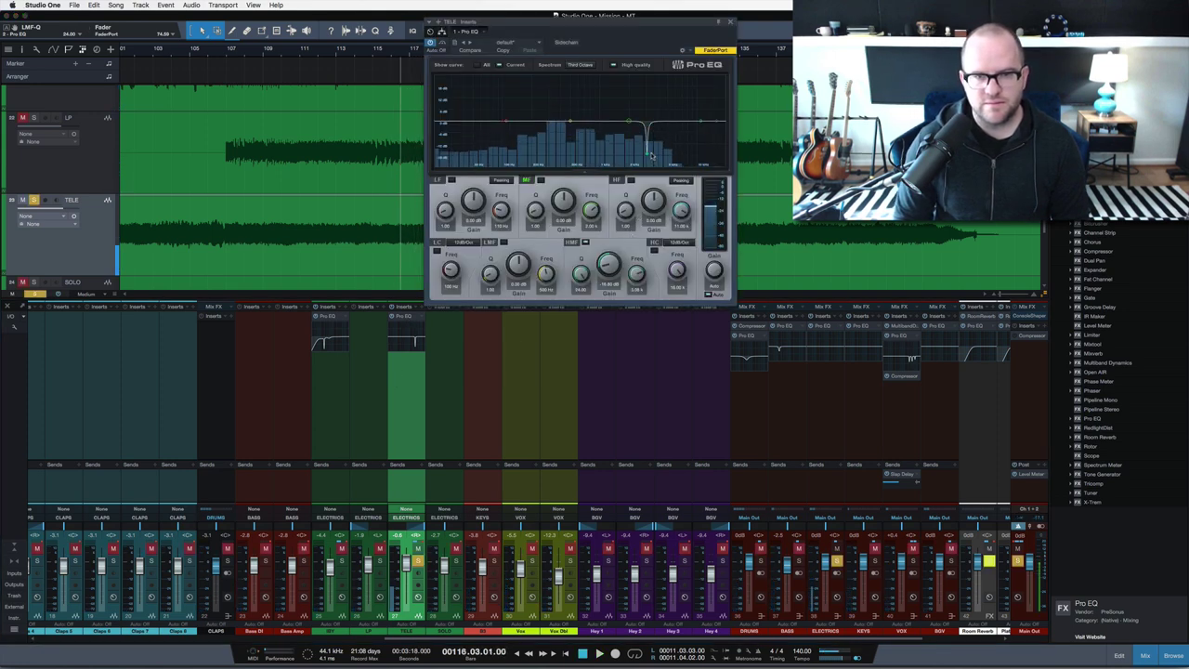
drag(647, 151, 638, 80)
key(space)
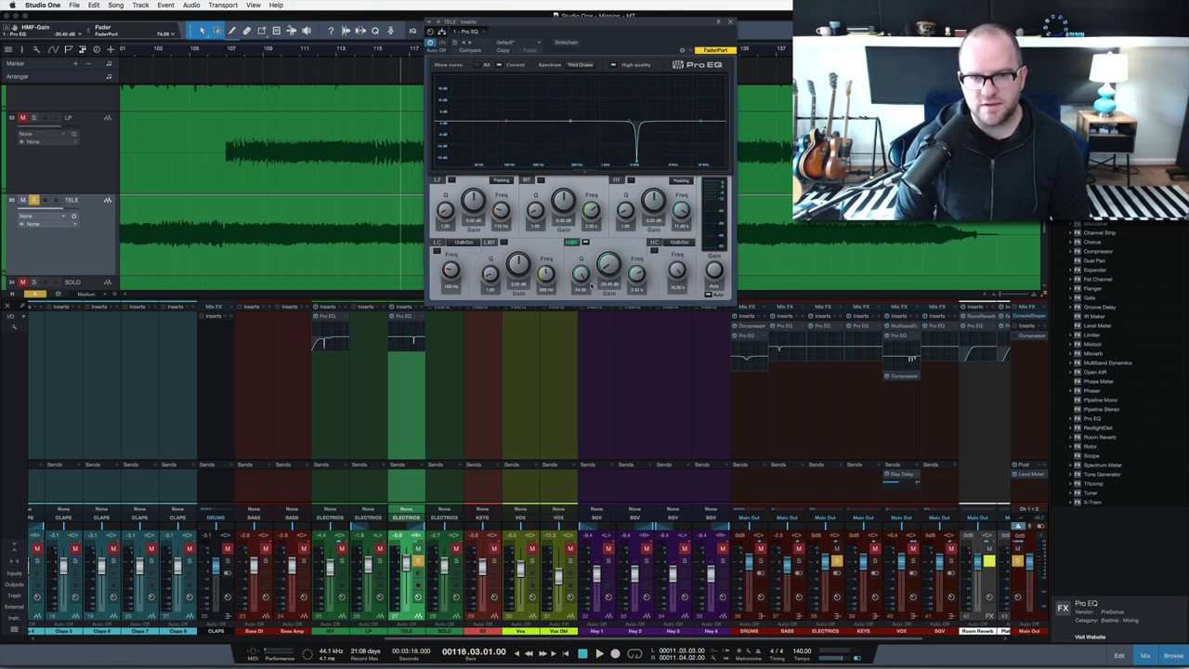
key(space)
drag(591, 285, 611, 266)
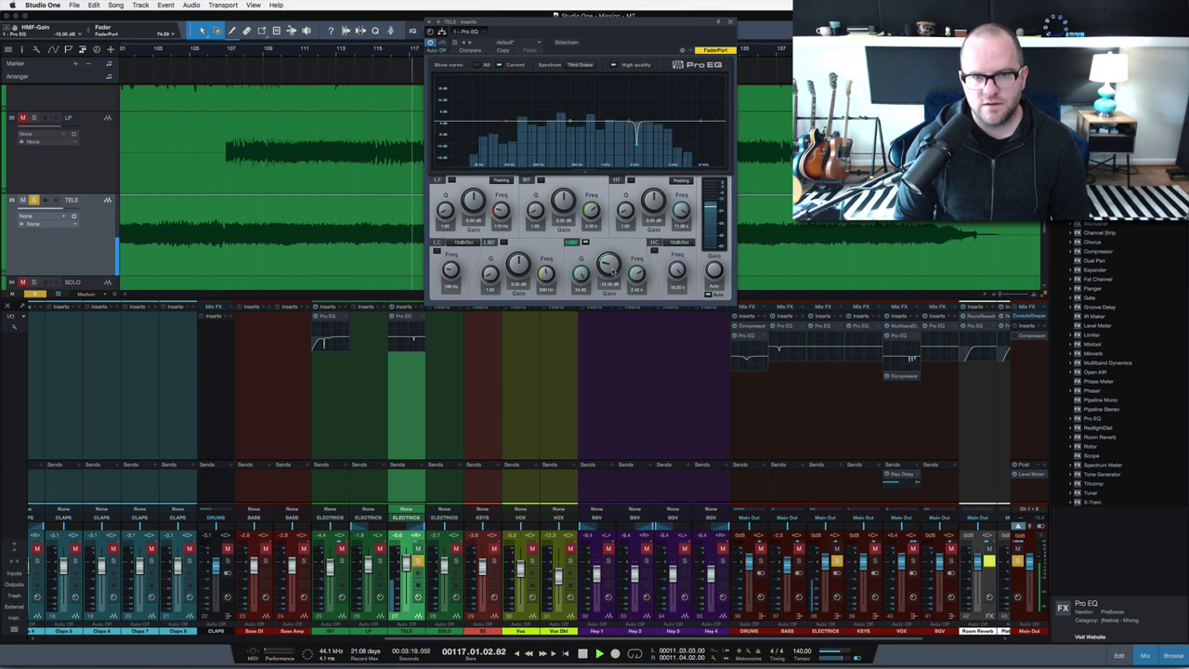
Compare TELE with its HMF cut on and off, both in the full mix and soloed, leaving the cut enabled
key(s)
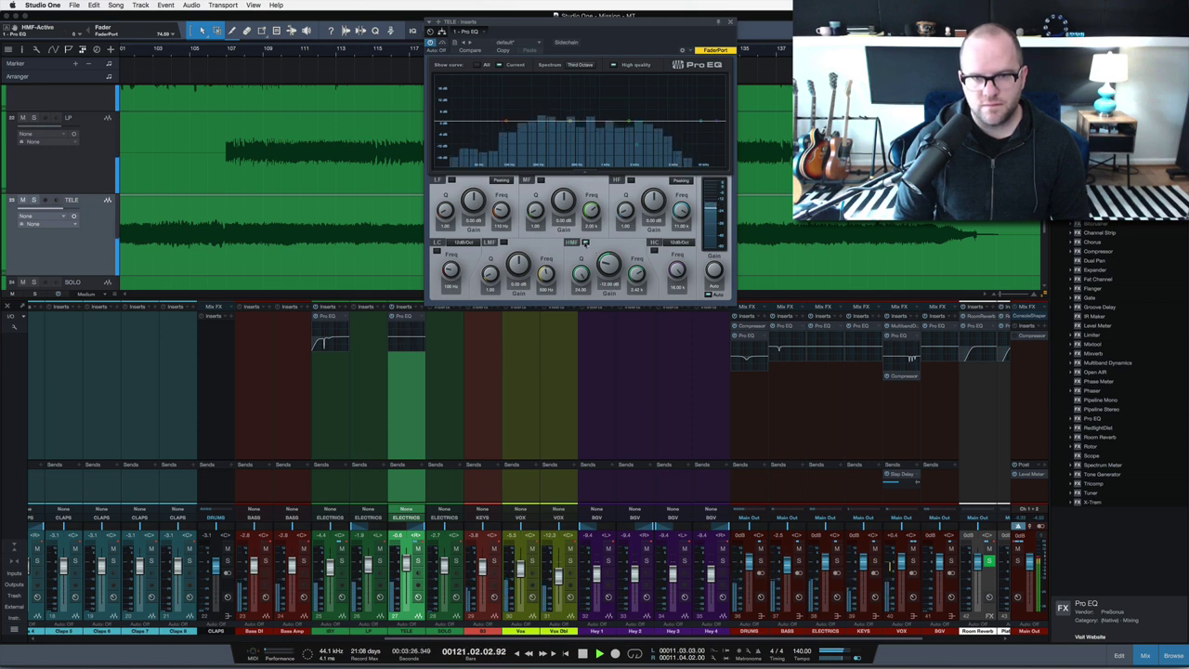
click(417, 560)
click(584, 242)
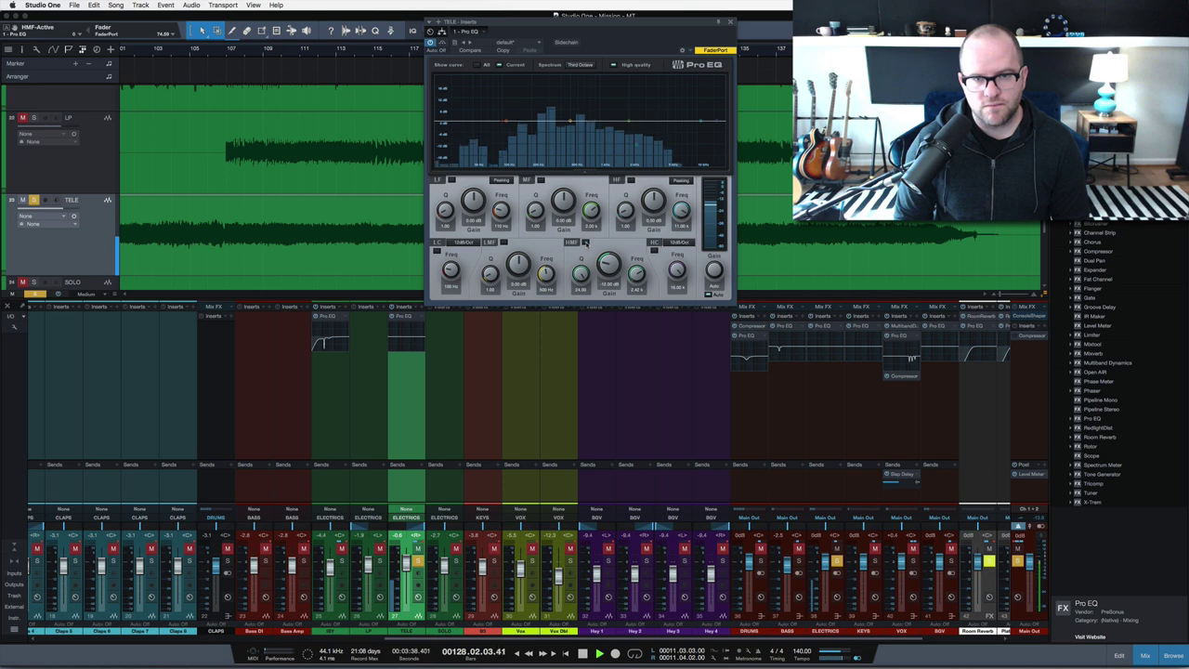
key(space)
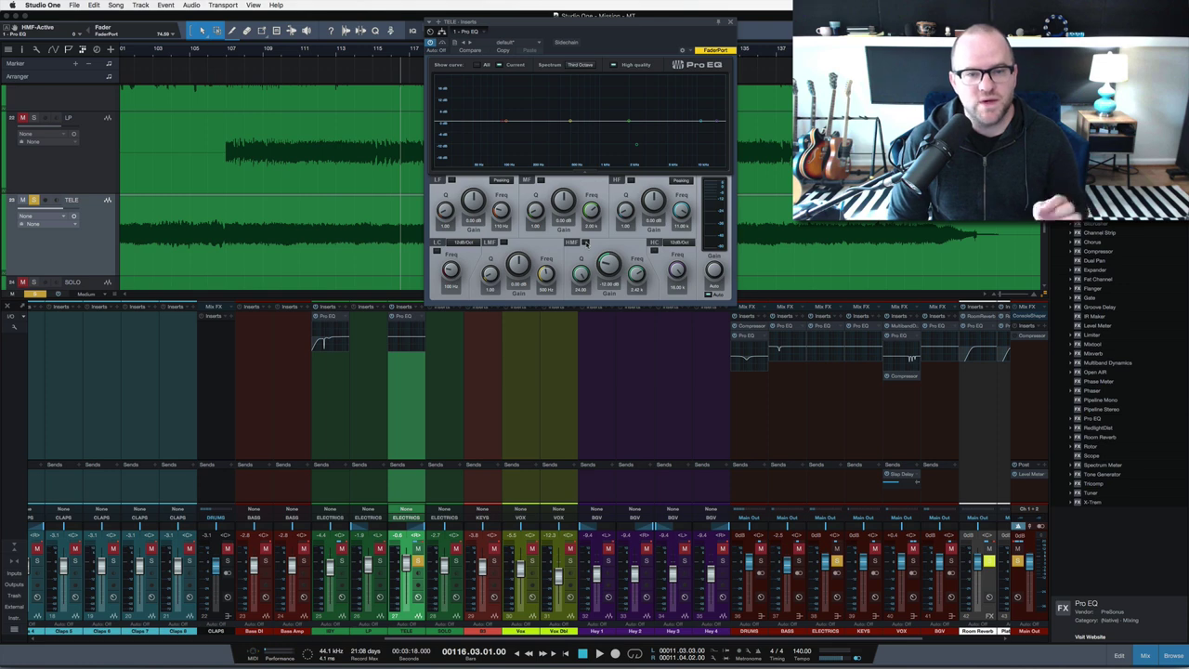
click(584, 242)
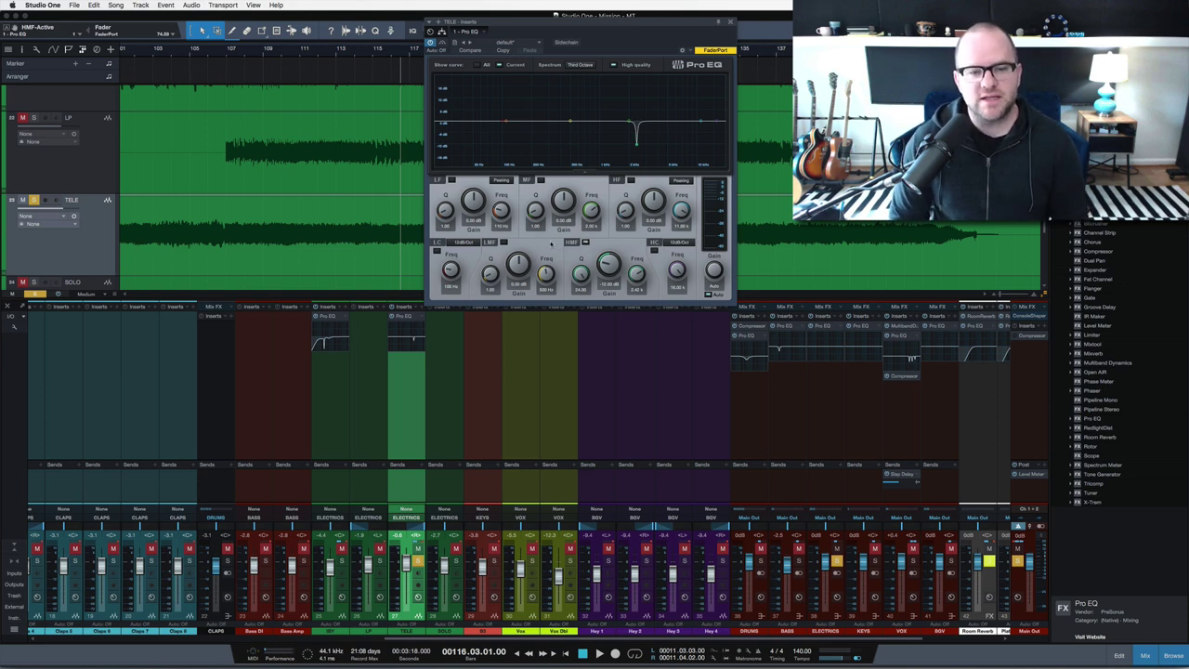
Ease TELE's HMF cut to about -10.8 dB, try out the HF band without keeping it, and close the EQ
drag(610, 266, 610, 279)
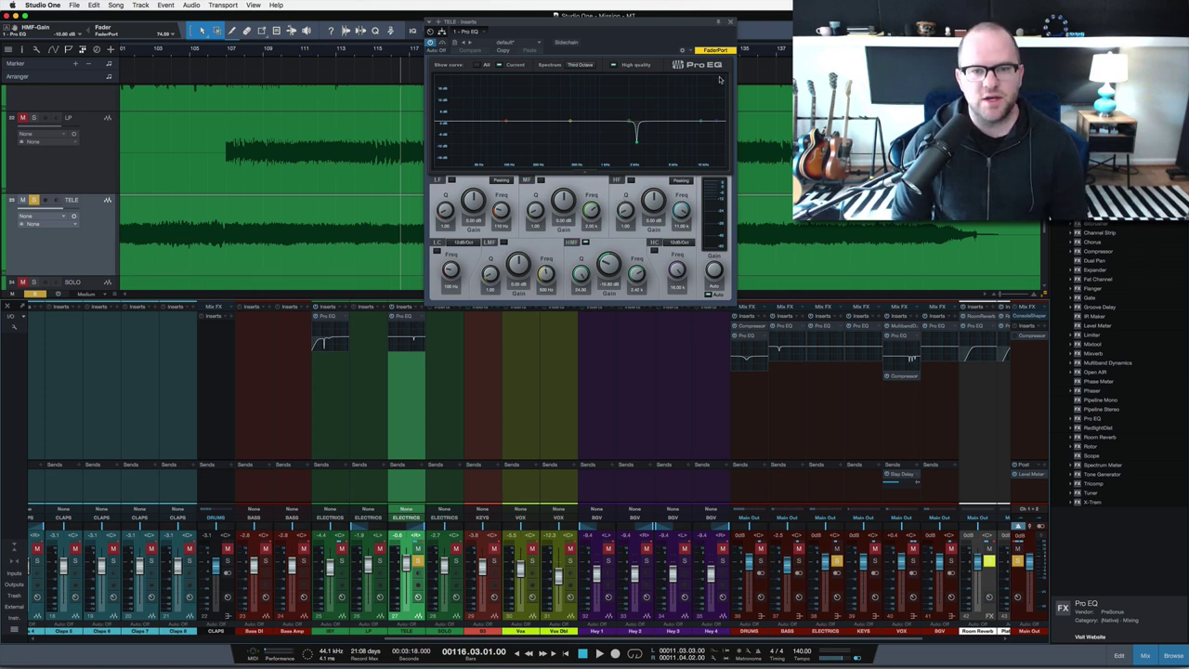
drag(702, 123, 670, 121)
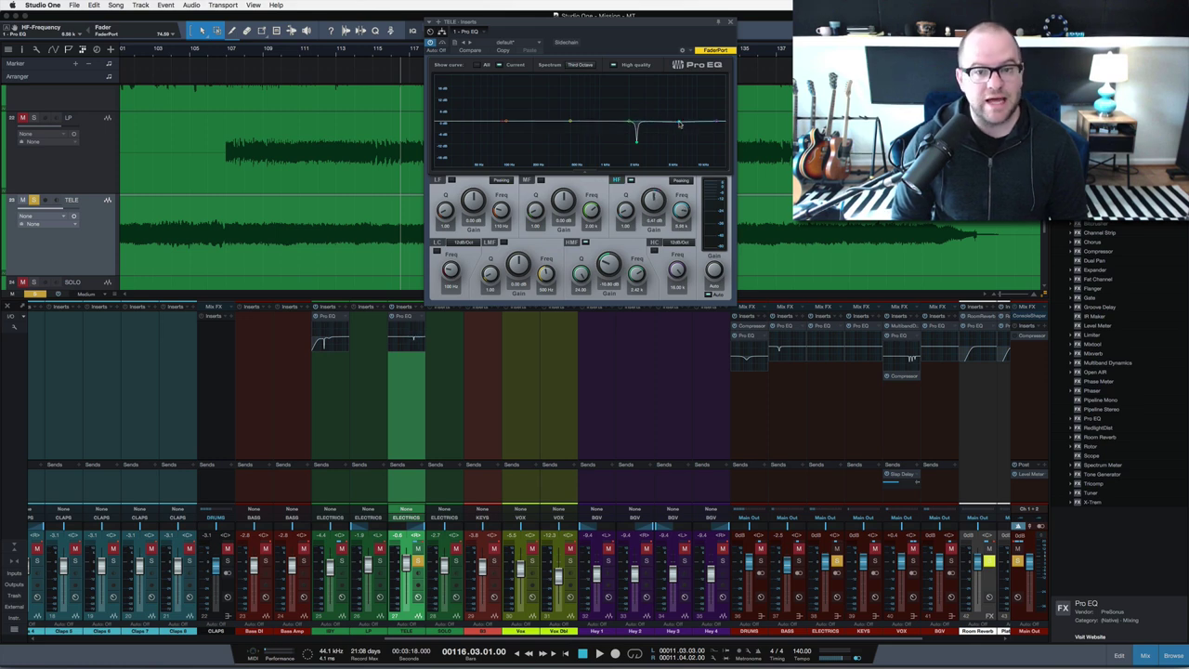
click(730, 21)
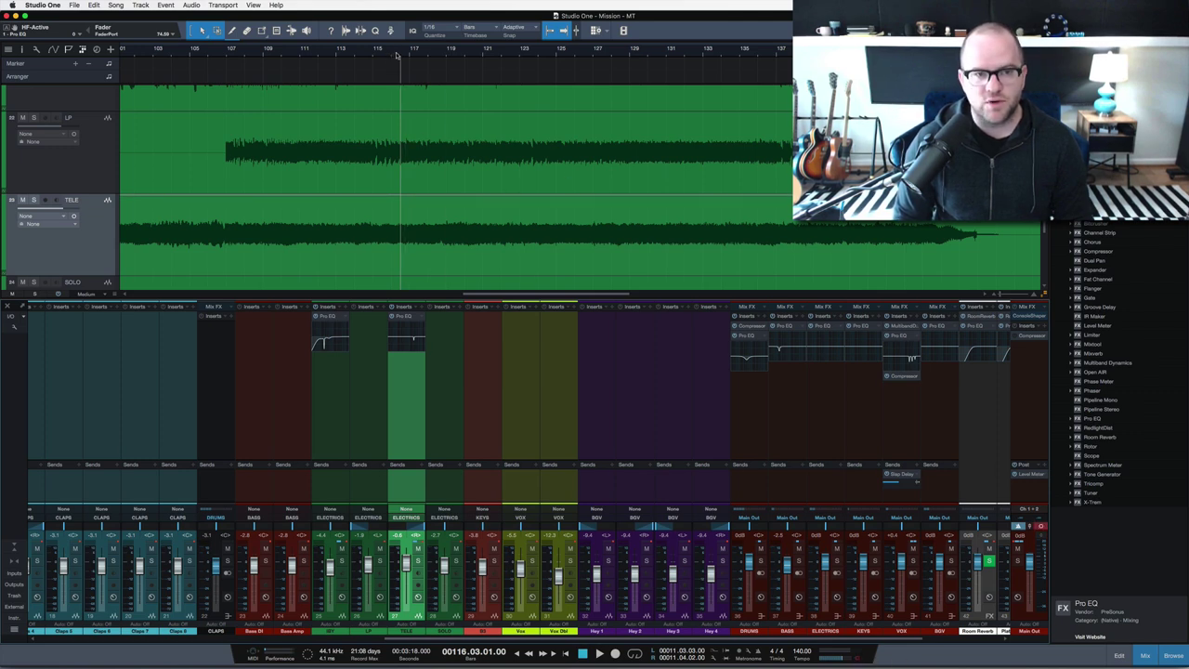
Play the full mix with the adjusted TELE cut from 116.03.01, restart it from bar 115, and stop
key(space)
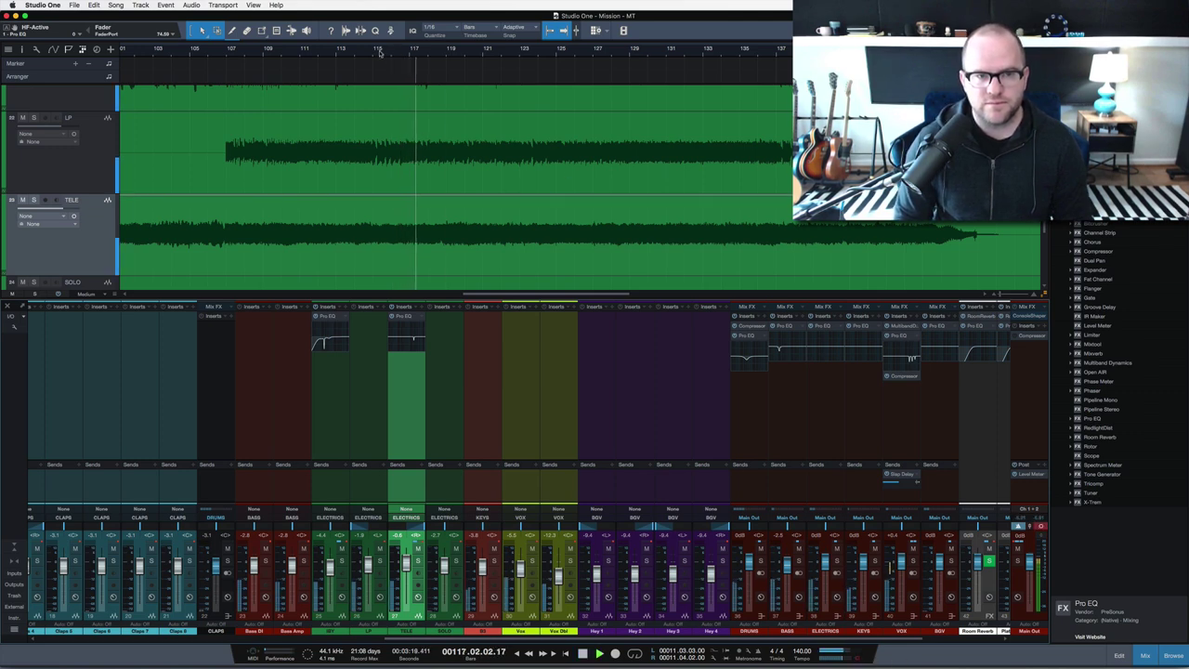
click(374, 52)
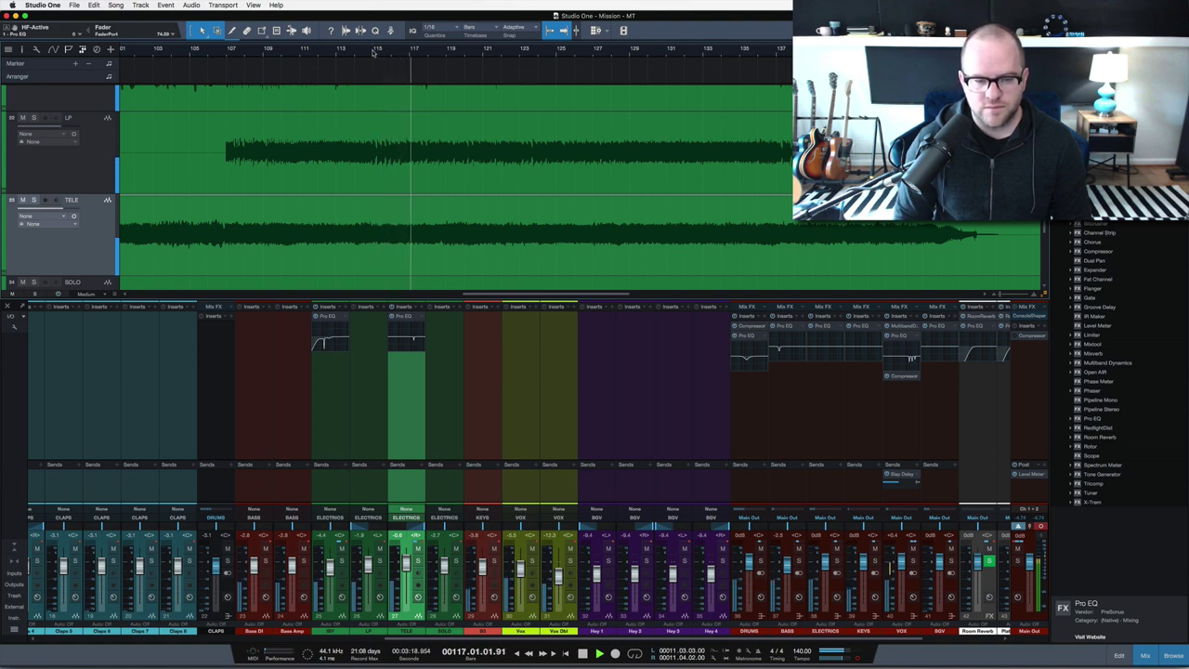
key(space)
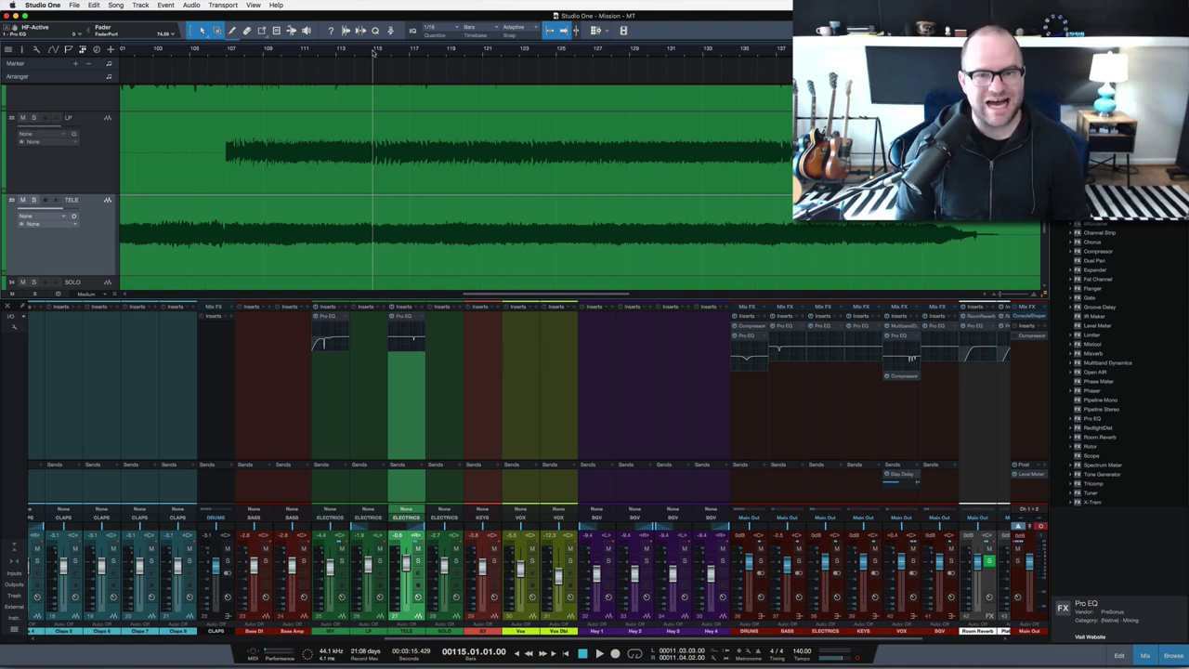
drag(374, 53, 373, 37)
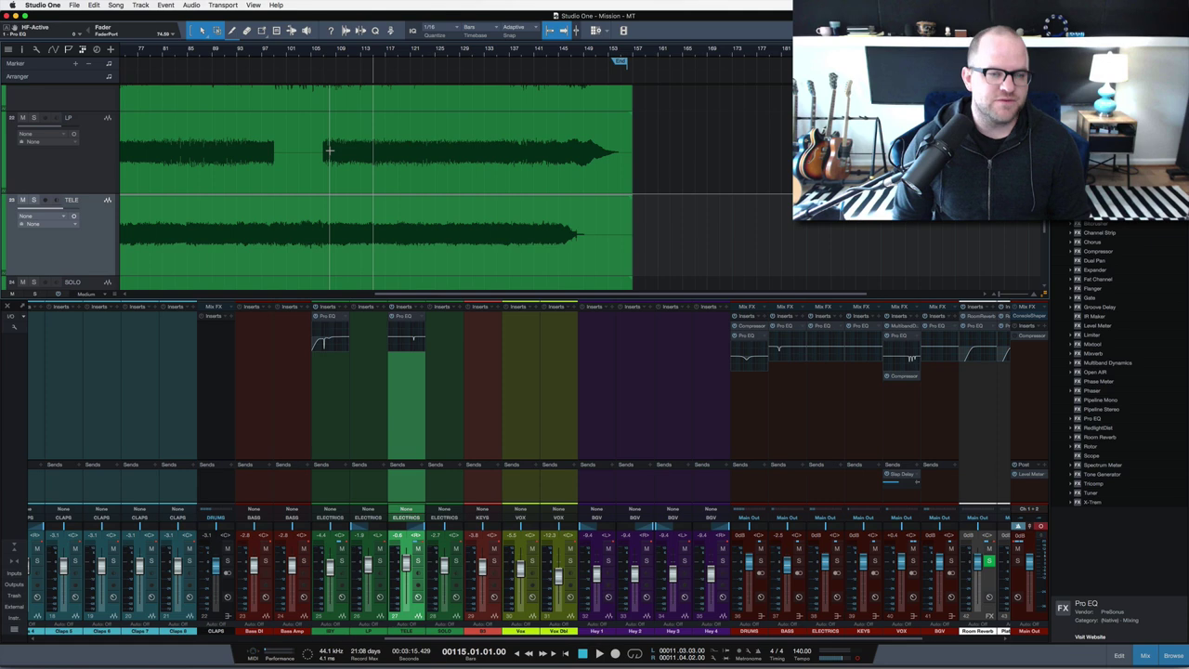
scroll(329, 149, down, 2)
scroll(121, 188, up, 3)
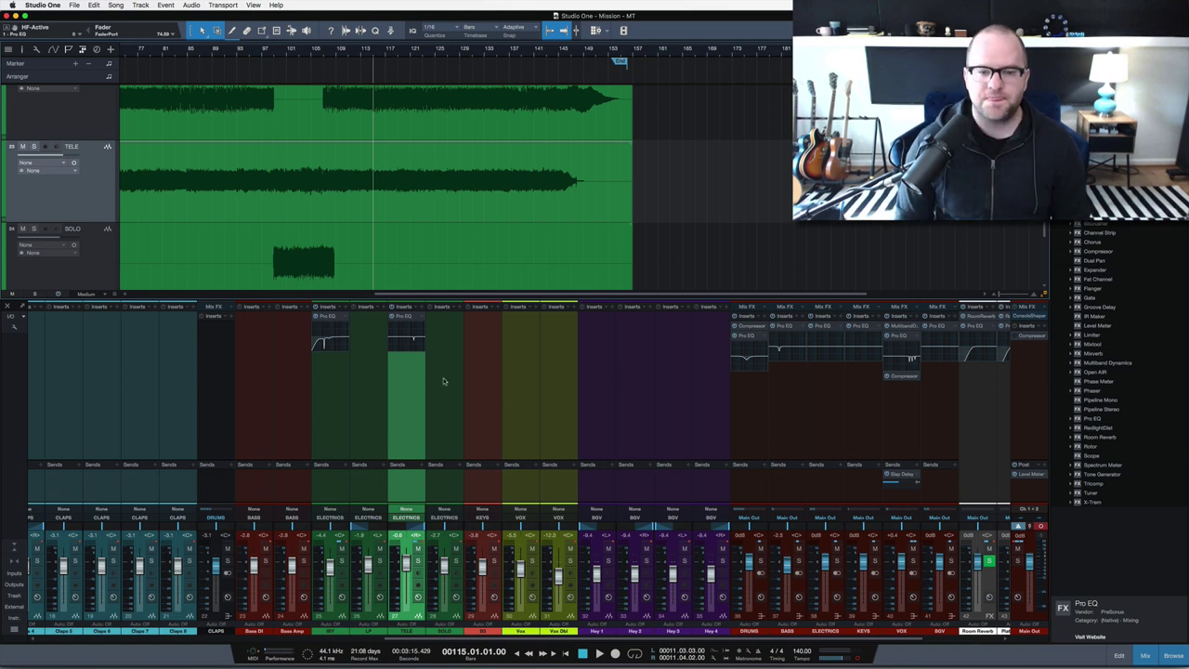
Hide the mixer and fit the whole song in the arrangement with all tracks at the Tiny height
scroll(460, 370, right, 4)
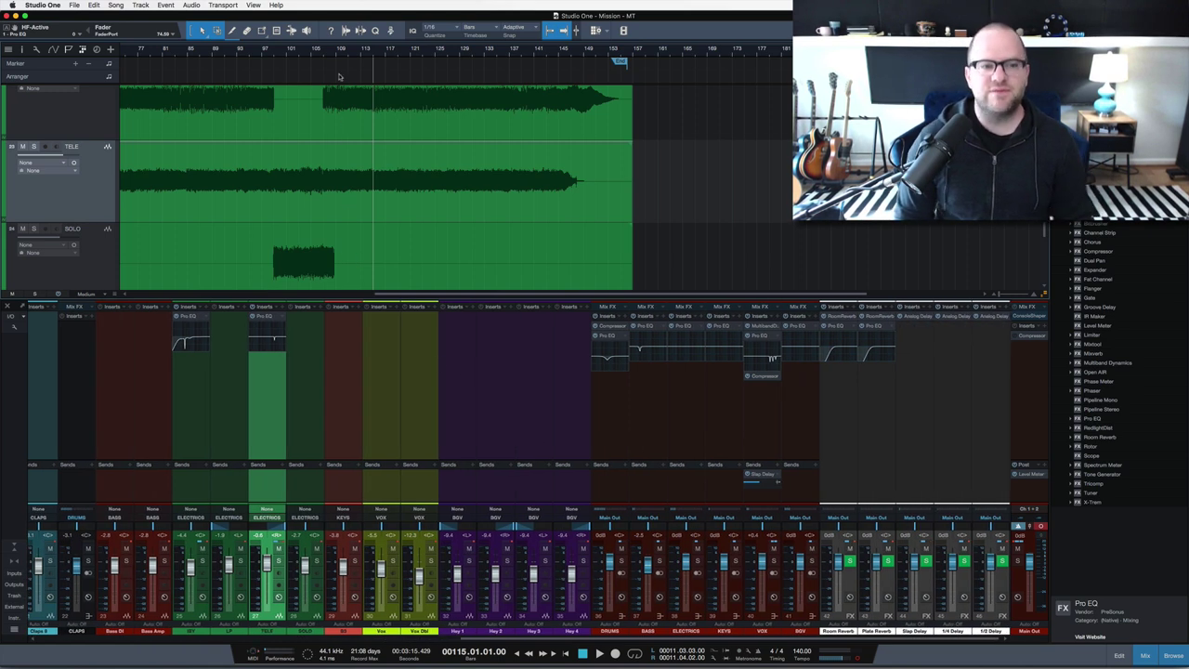
key(shift+f)
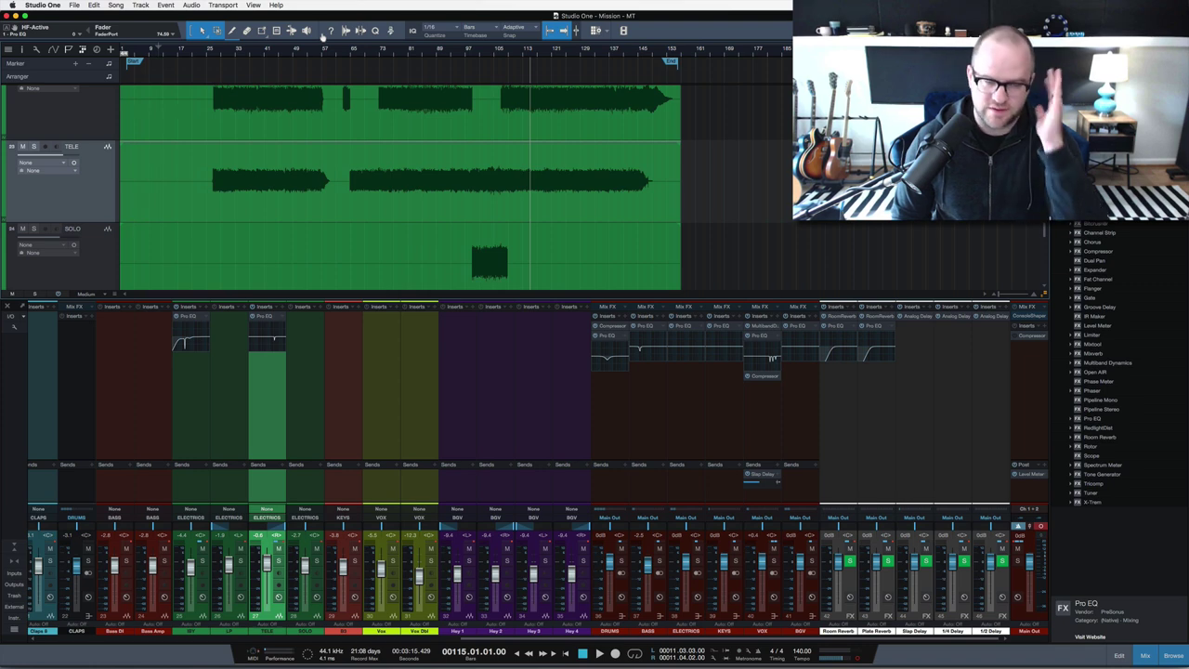
scroll(433, 167, down, 5)
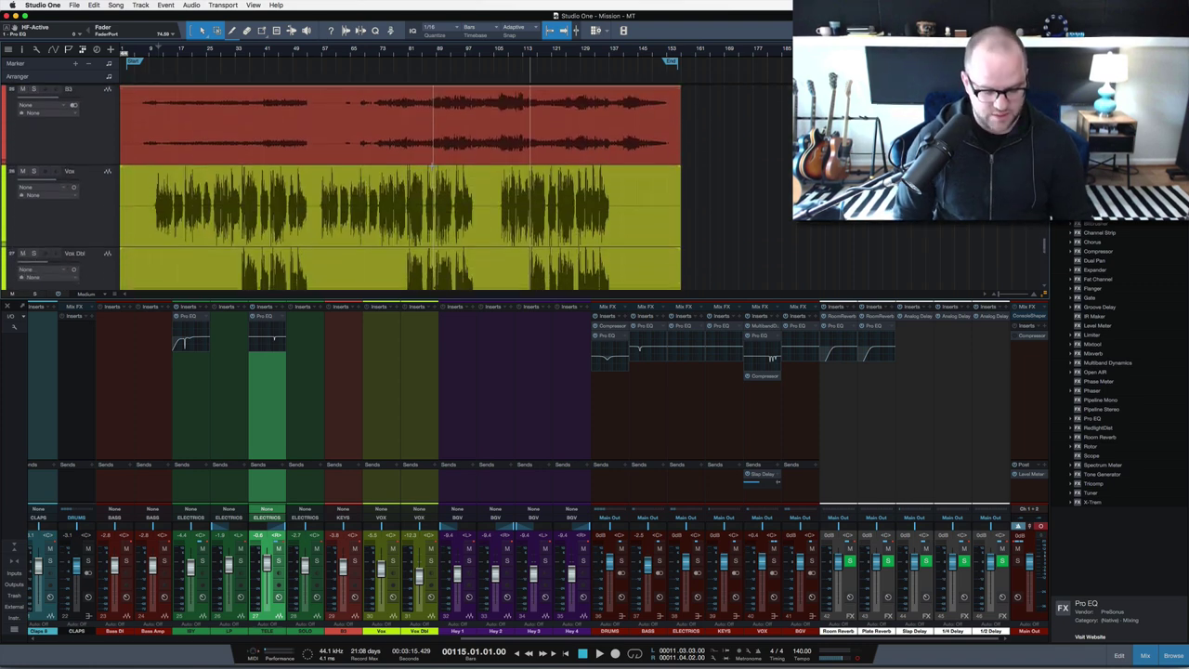
key(F3)
scroll(480, 182, down, 6)
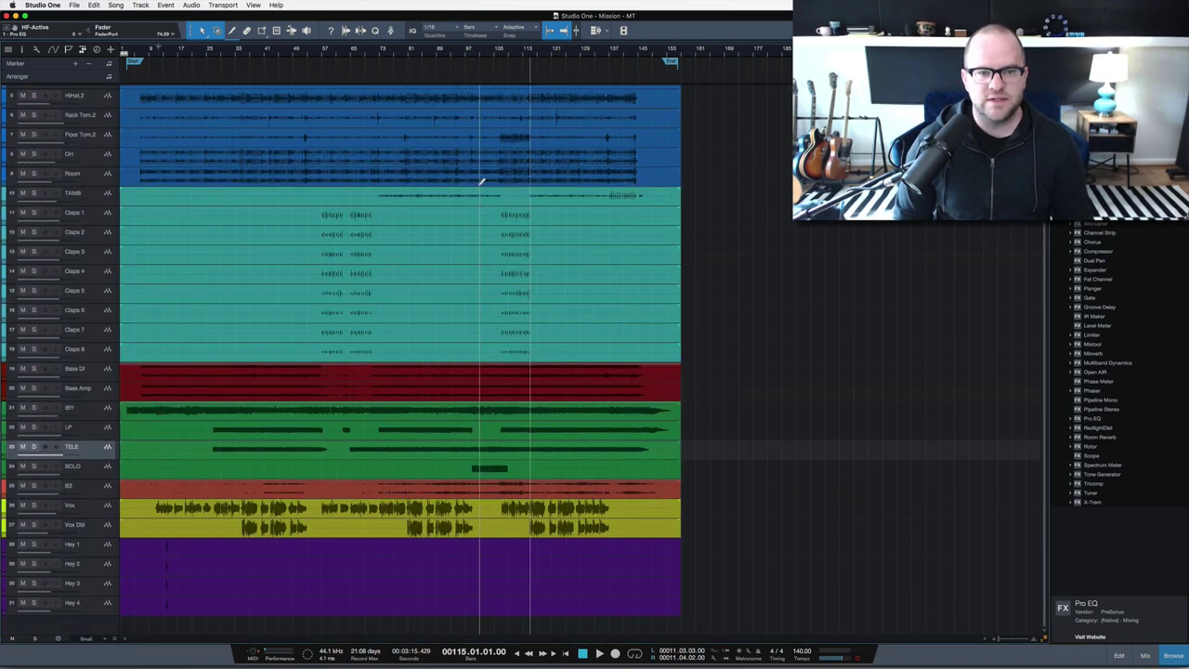
scroll(480, 182, down, 3)
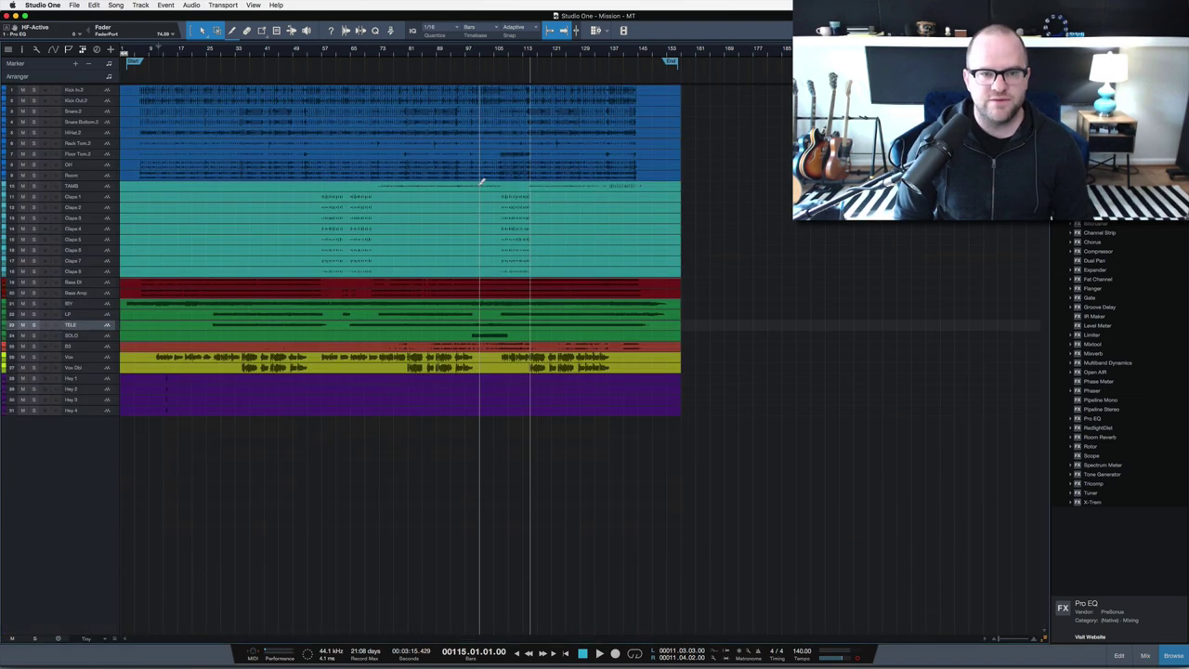
Set the playback position to bar 107, play the full mix from there and stop
click(520, 56)
click(495, 57)
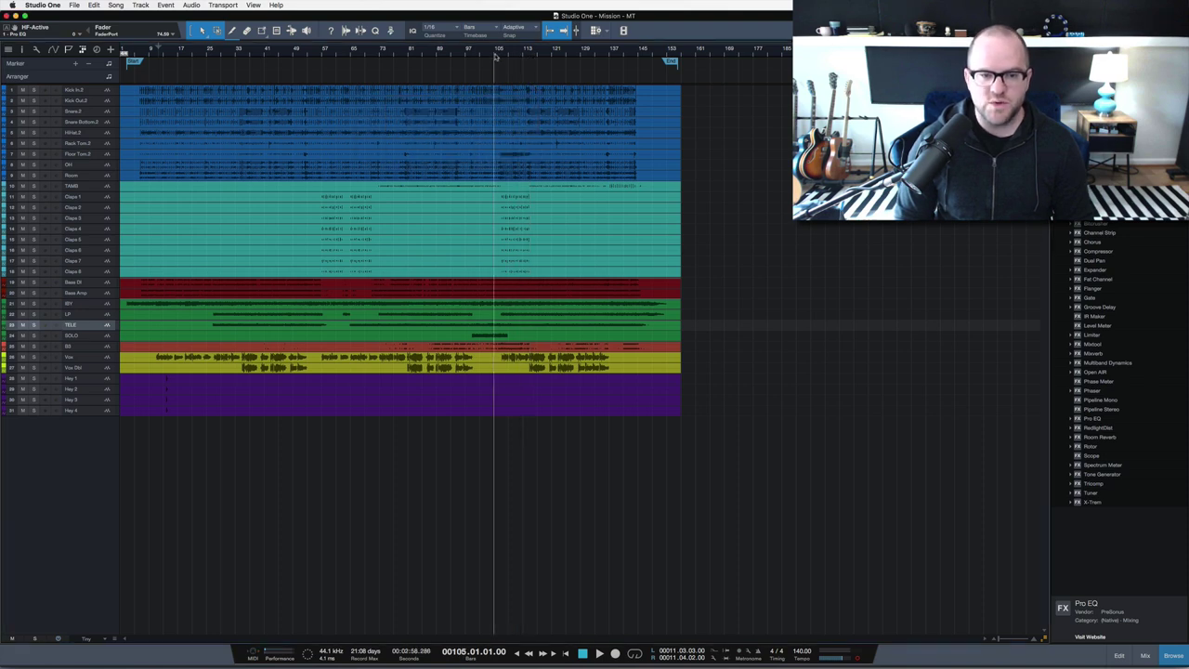
scroll(497, 64, up, 3)
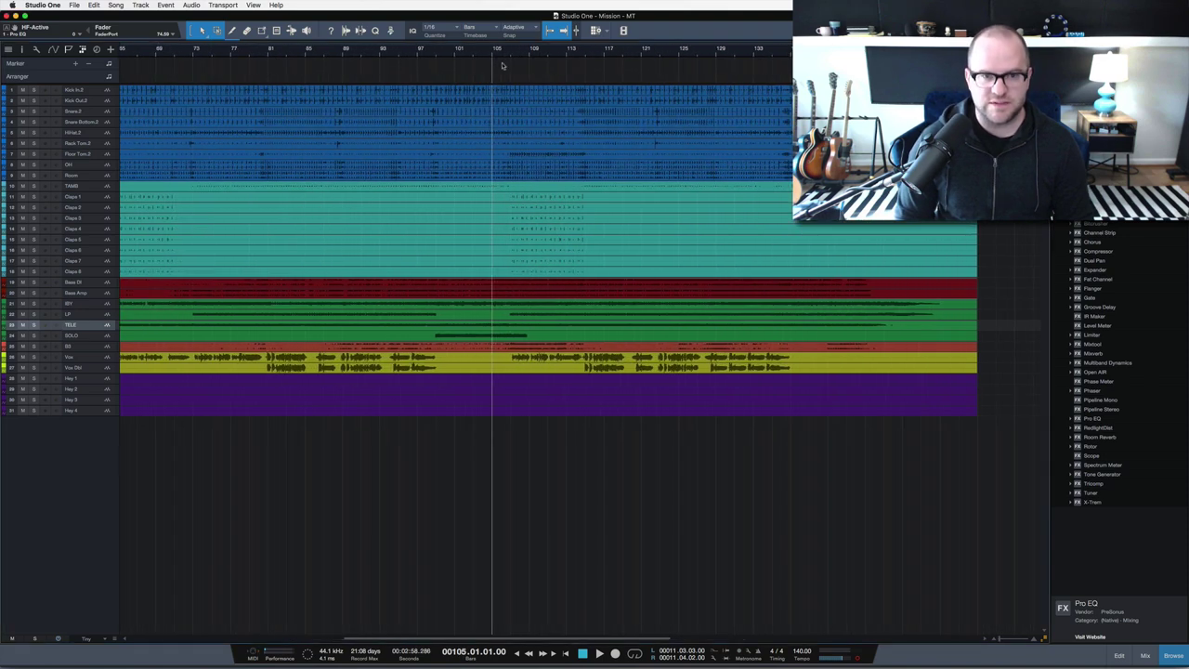
click(508, 56)
click(502, 56)
click(508, 55)
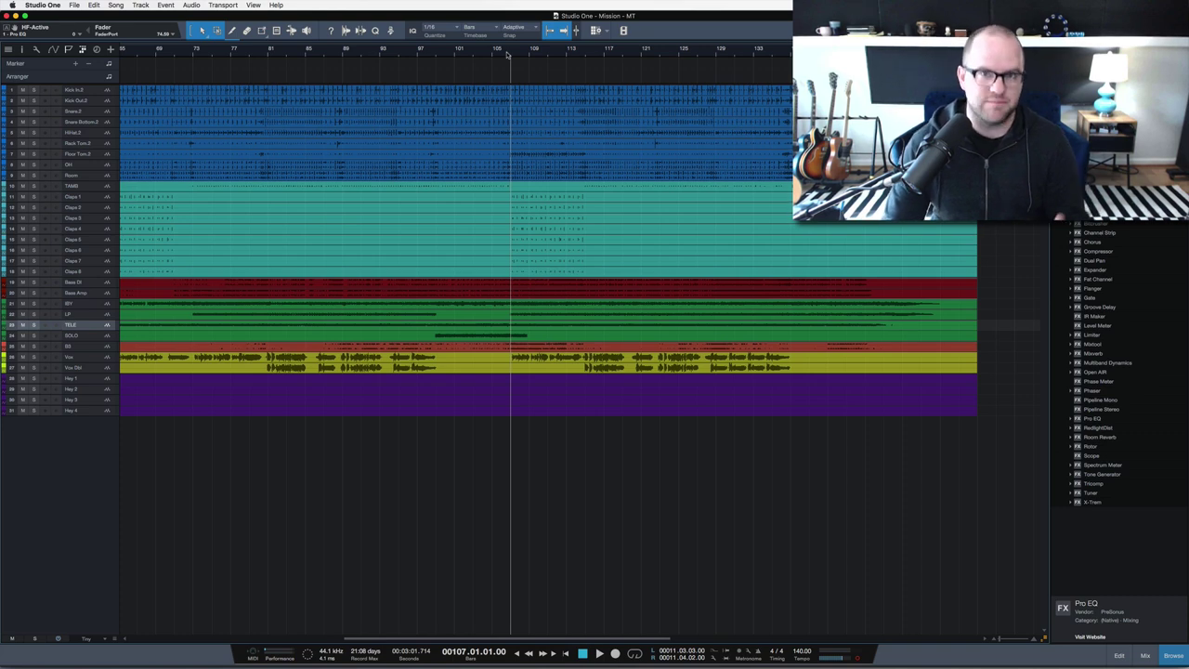
key(space)
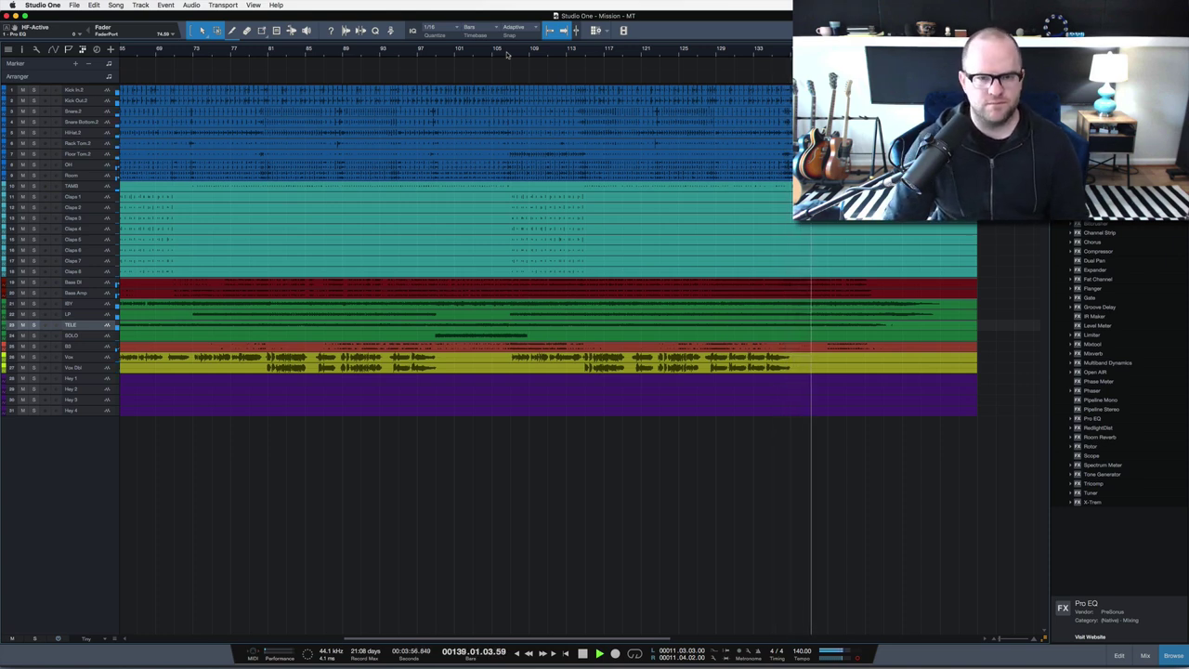
key(space)
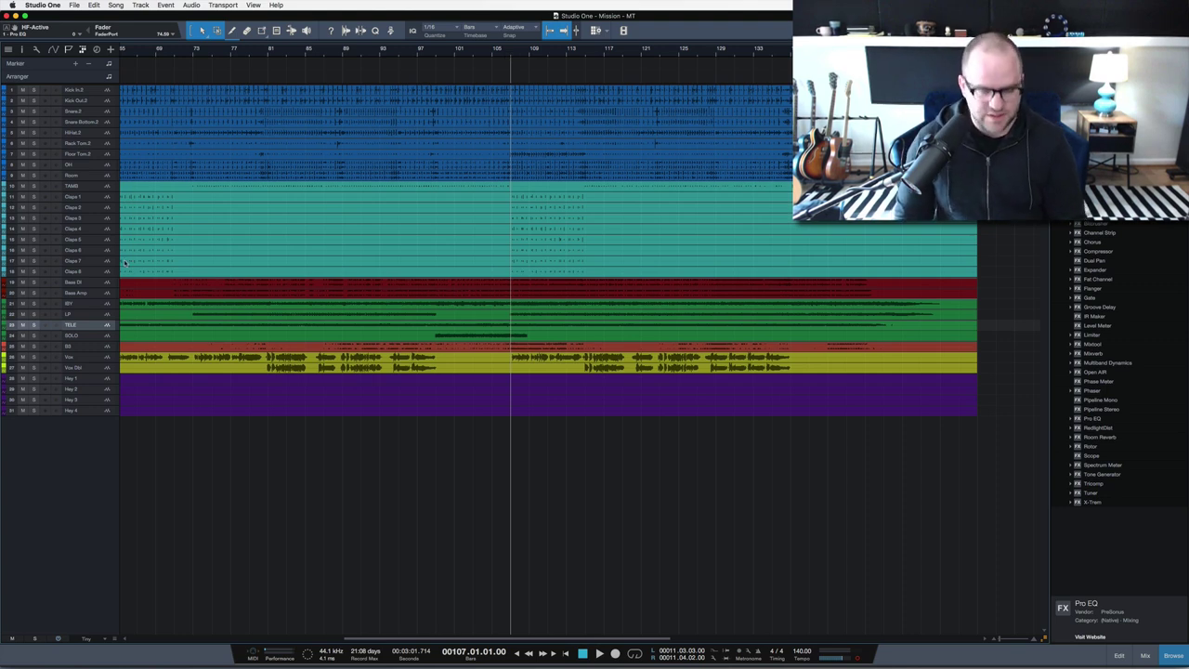
Bring the mixer back, select the VOX bus and listen to the mix from bar 107
key(F3)
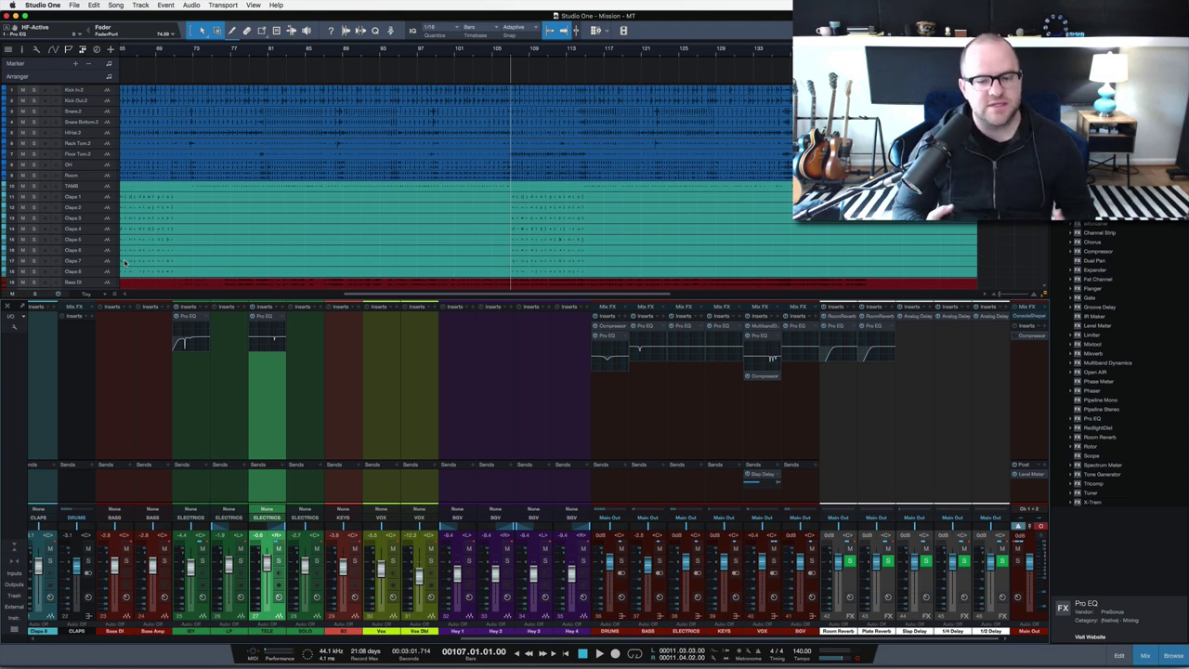
click(769, 414)
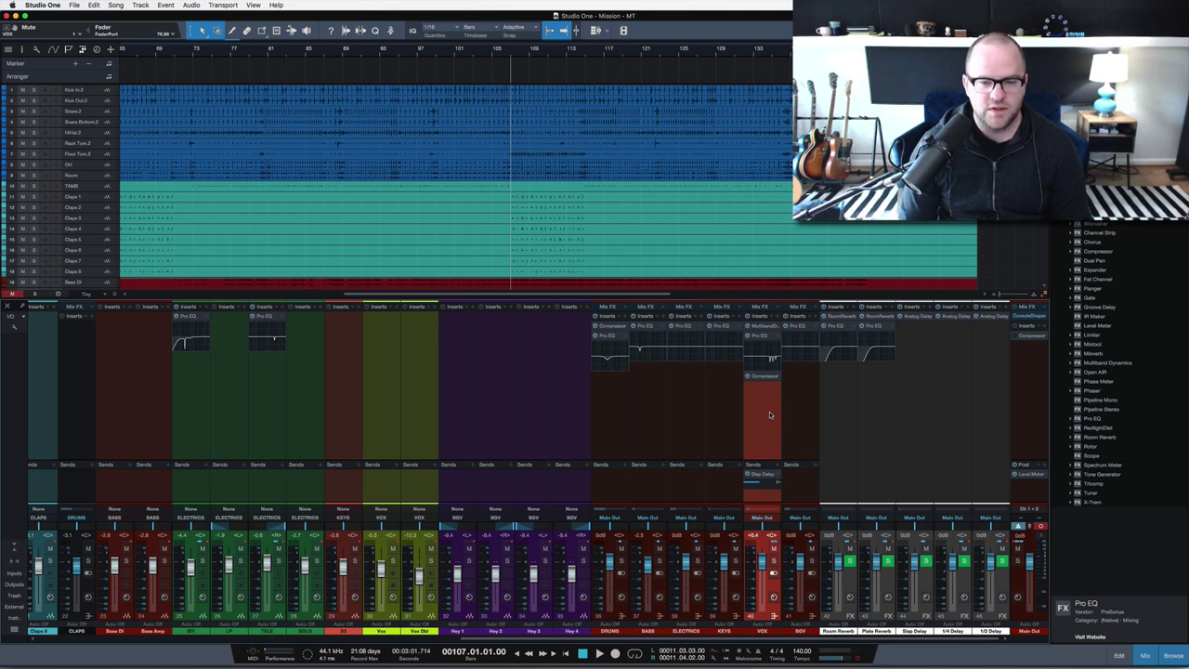
key(space)
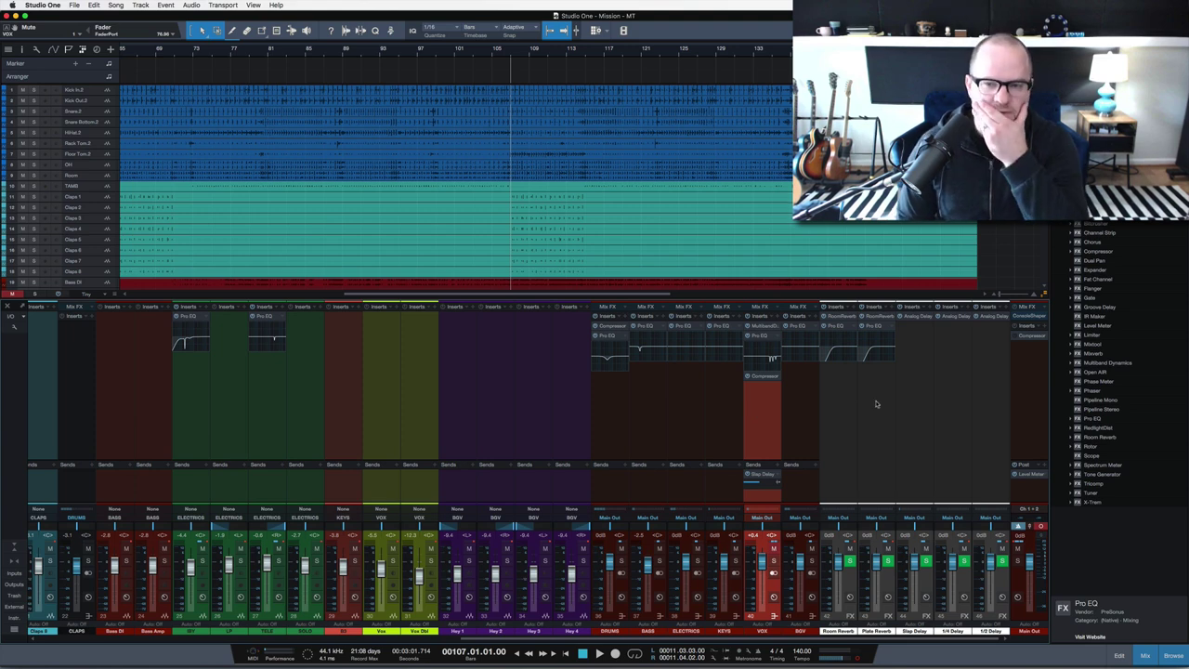
Open Console Shaper on the Main Out, move its window aside and activate the effect
click(1030, 317)
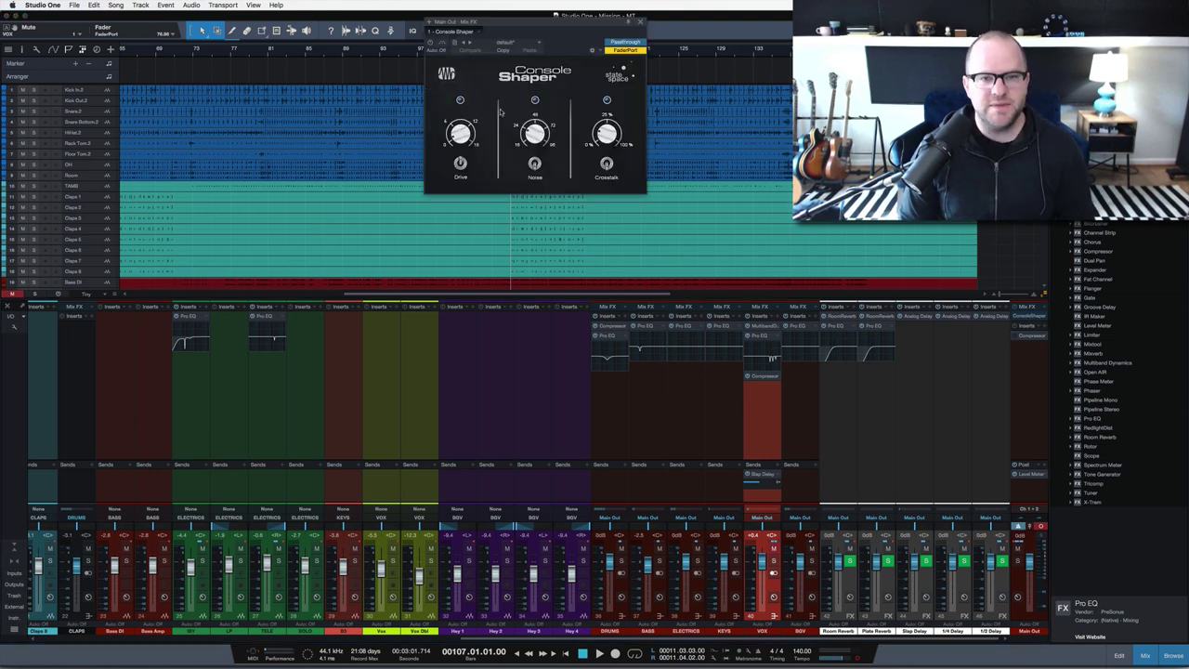
drag(526, 37, 312, 51)
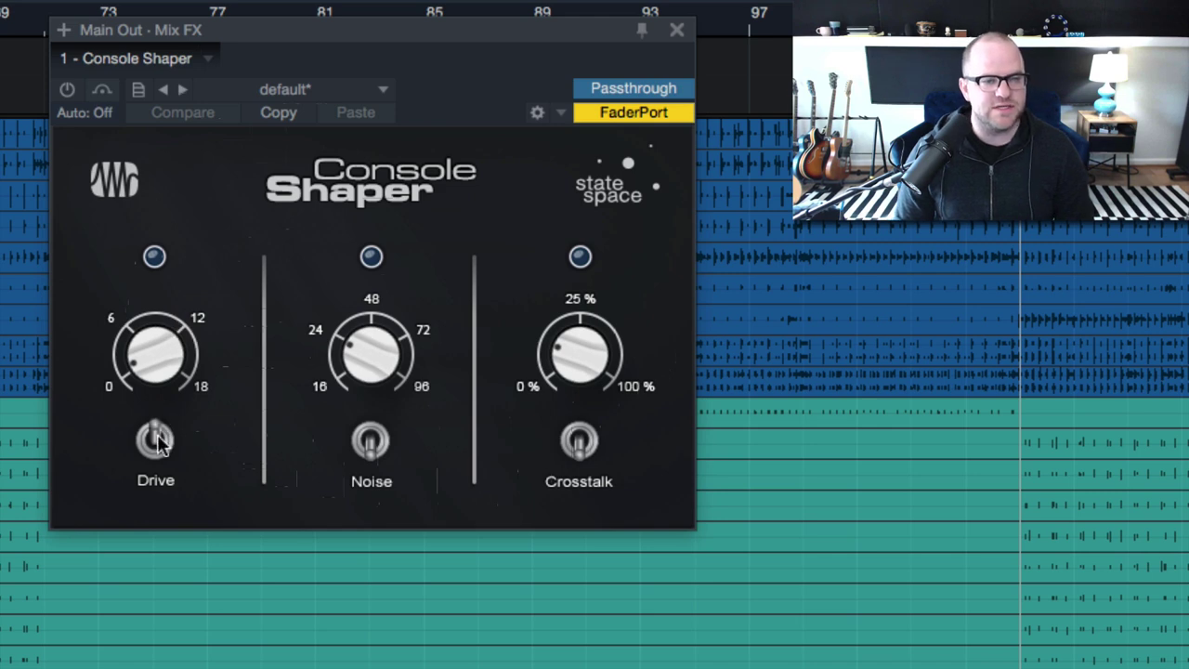
click(67, 90)
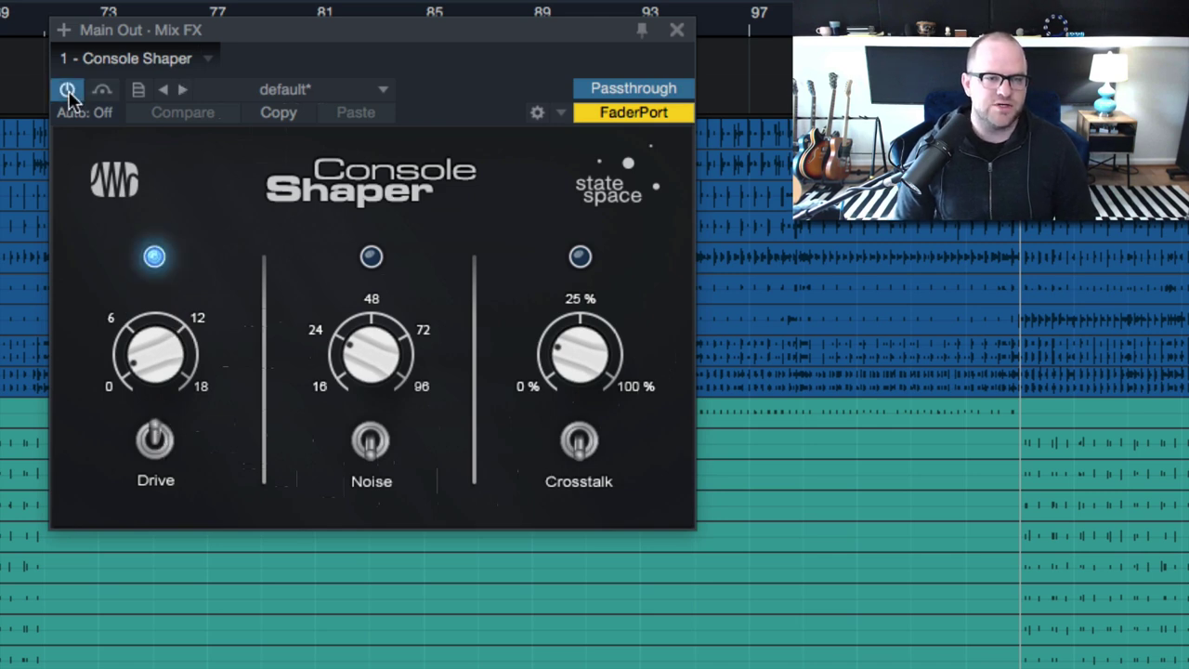
Try Console Shaper's Noise at its extremes, leave its amount at about 48 and switch Noise off
click(375, 453)
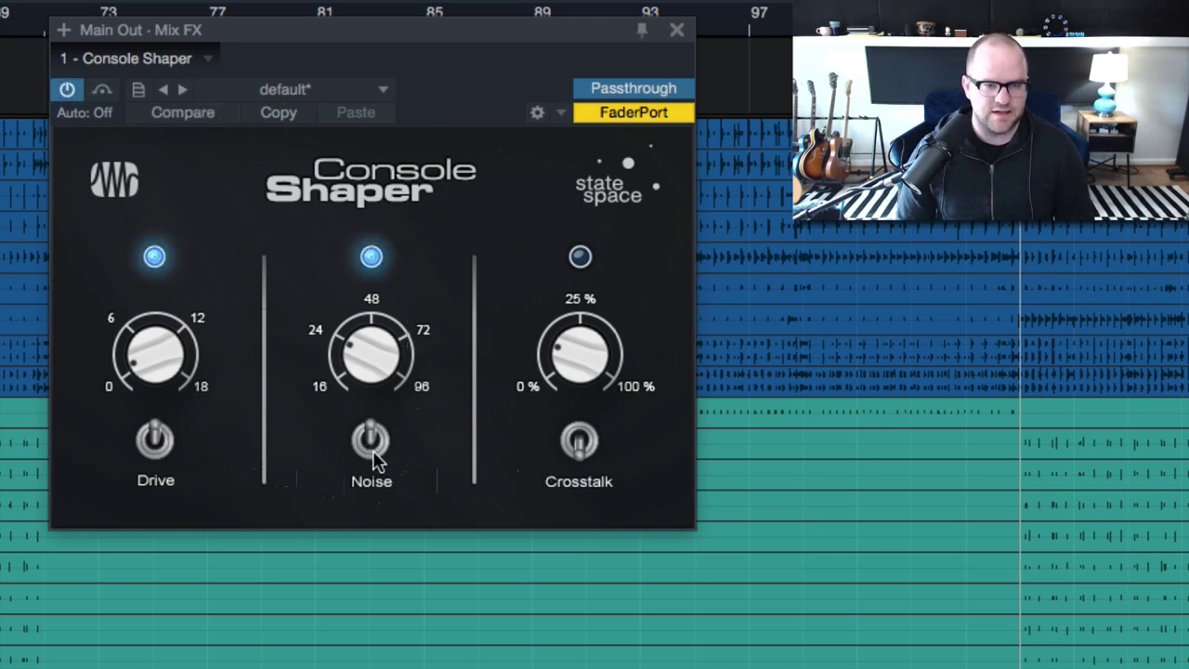
mouse_move(366, 341)
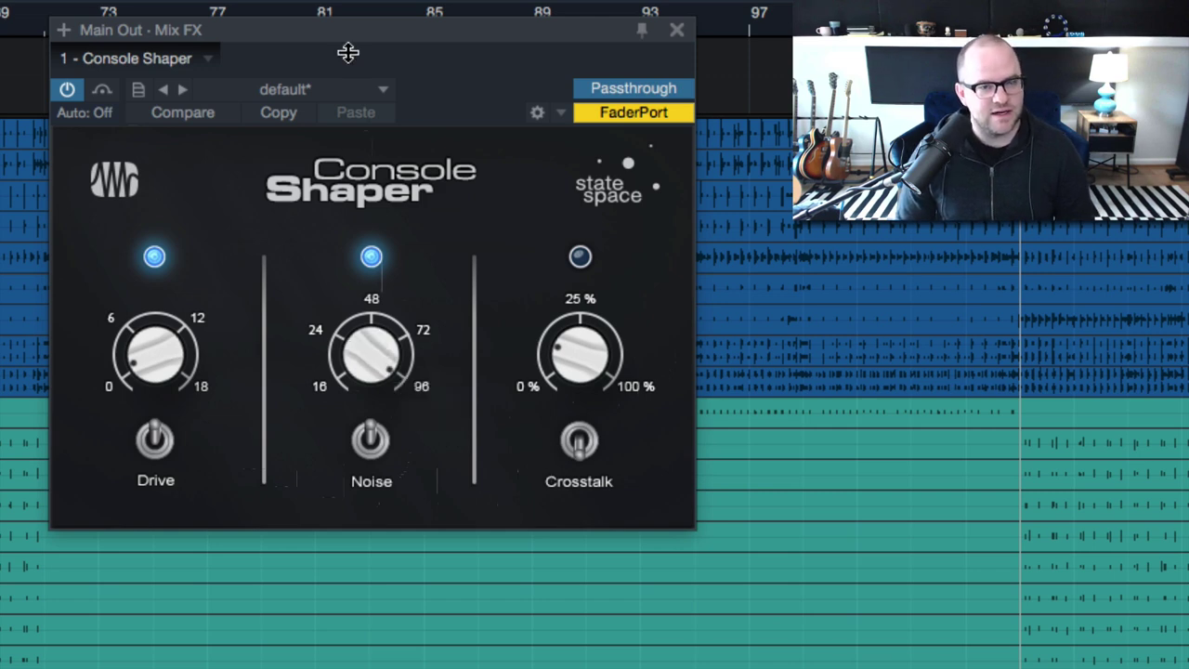
click(372, 442)
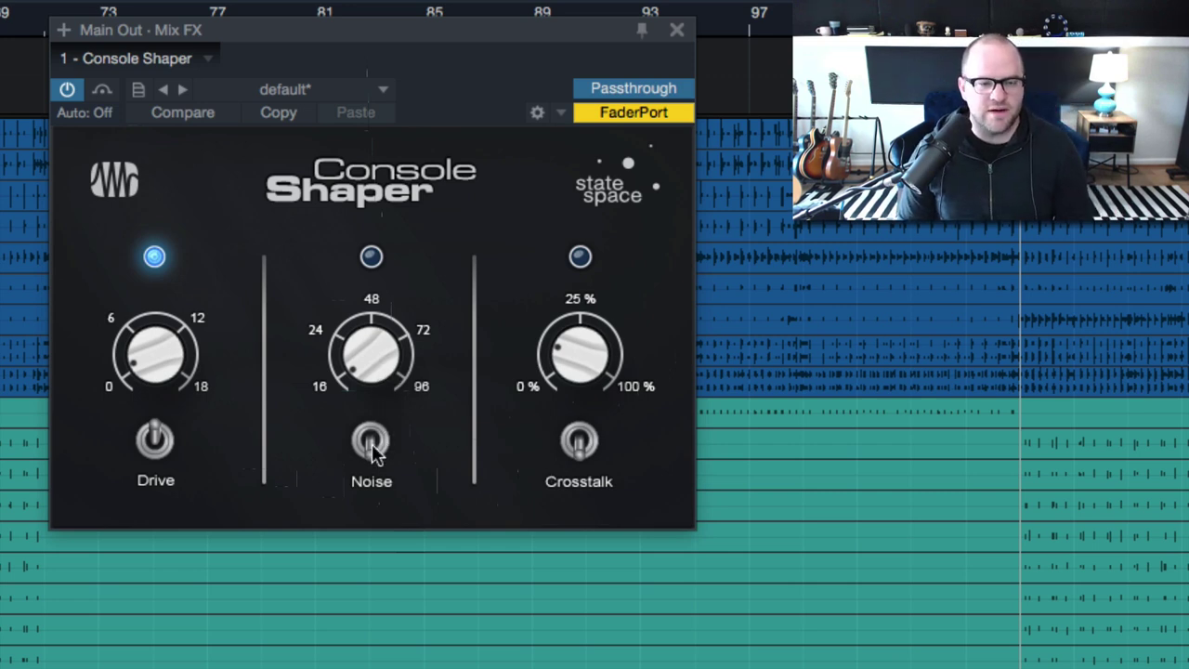
click(372, 441)
drag(370, 361, 342, 205)
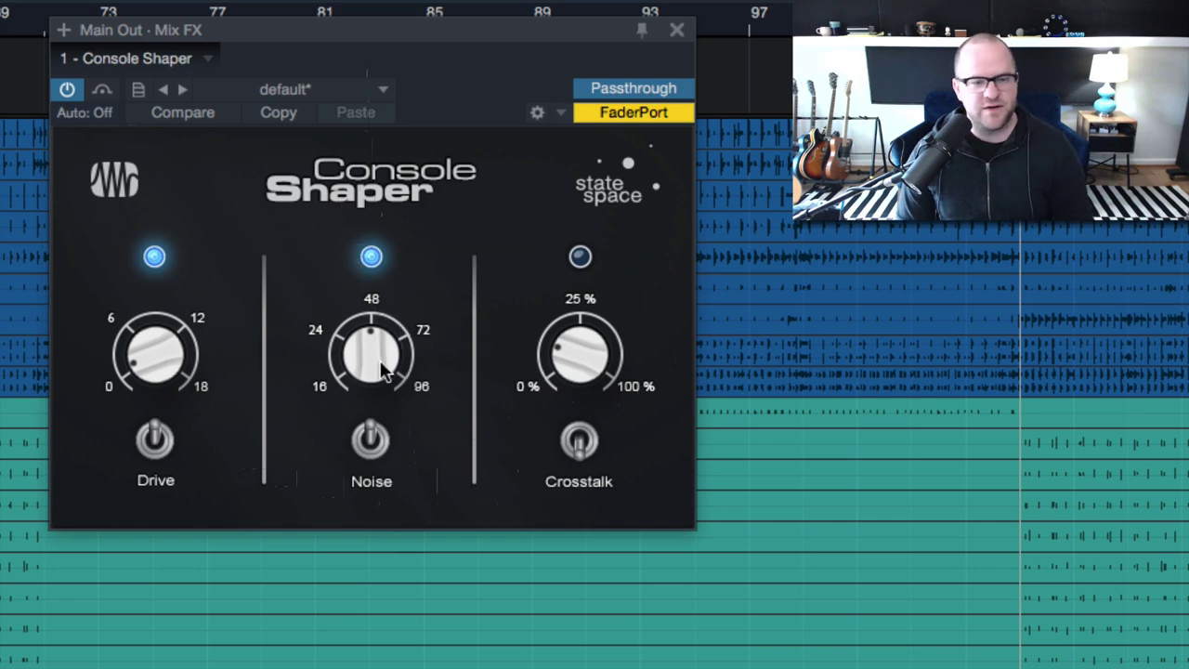
click(376, 451)
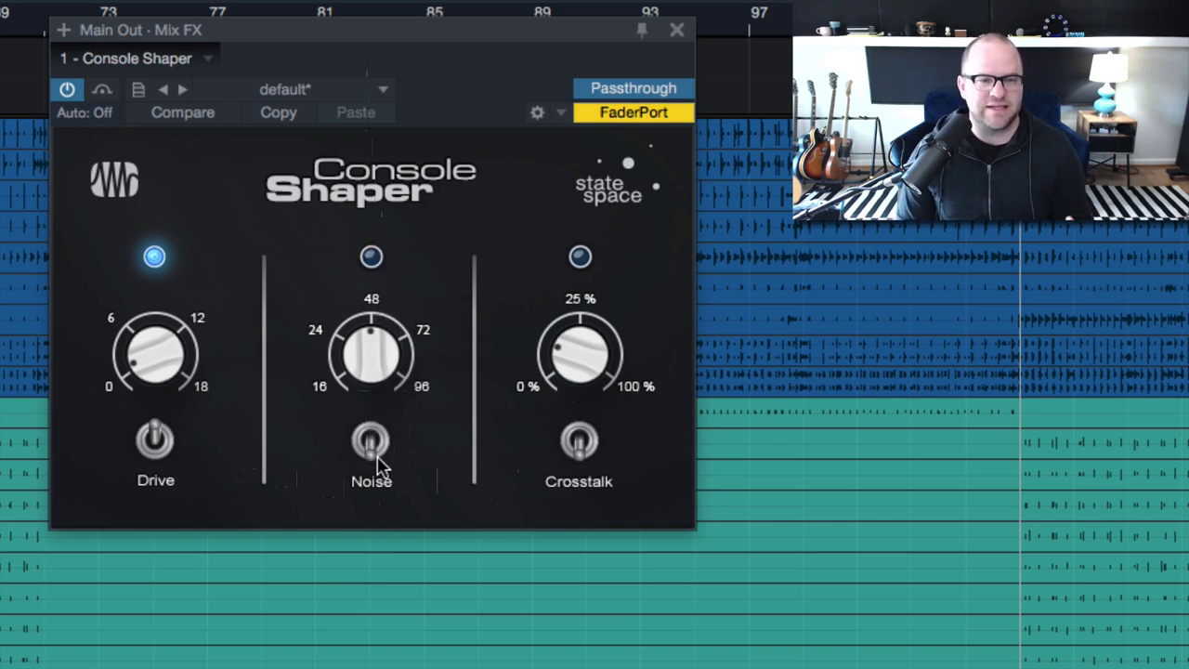
Switch on Crosstalk, sweep its range, settle it between 0 and 25 %, and compare it on and off, leaving it on
click(577, 442)
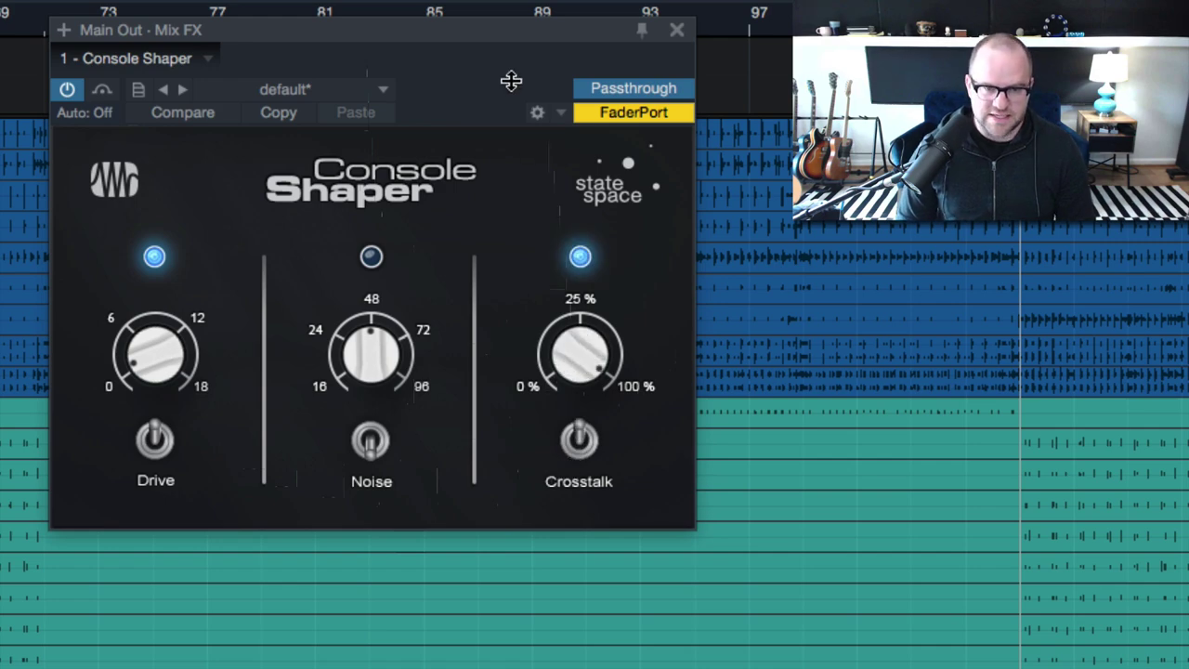
drag(560, 493, 539, 24)
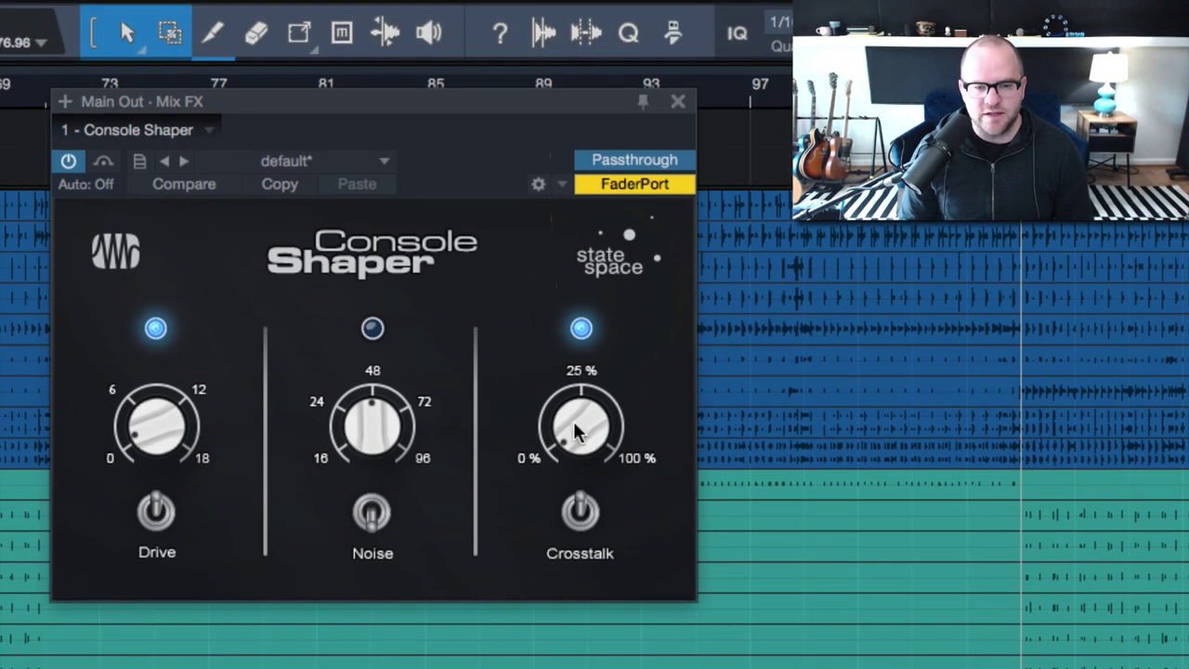
mouse_move(561, 358)
mouse_down()
mouse_move(560, 347)
mouse_move(555, 362)
mouse_up()
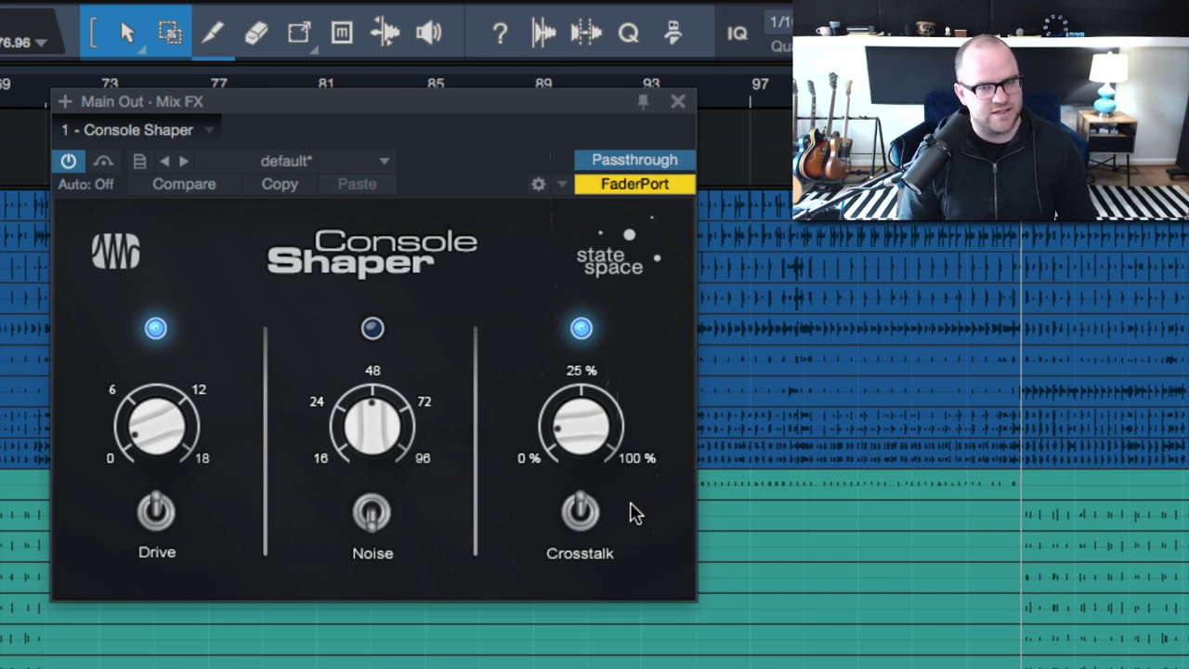
click(580, 511)
click(580, 511)
click(579, 511)
click(580, 511)
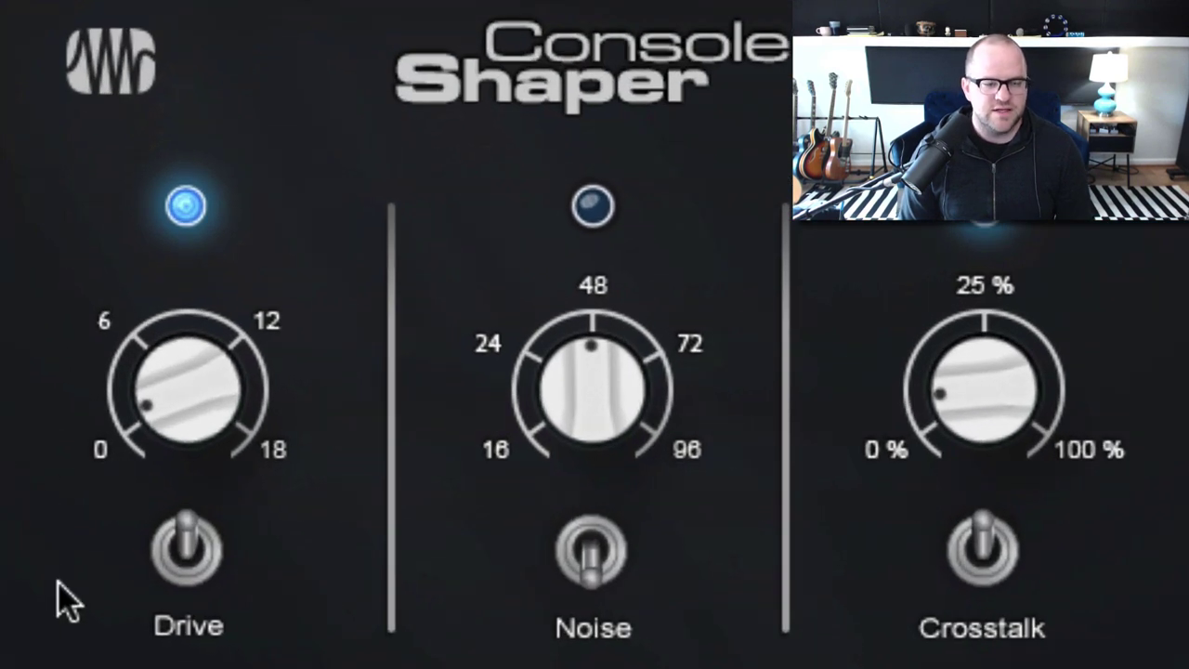
Raise Console Shaper's Drive to a setting below 6 and compare it on and off, leaving it on
drag(181, 377, 174, 304)
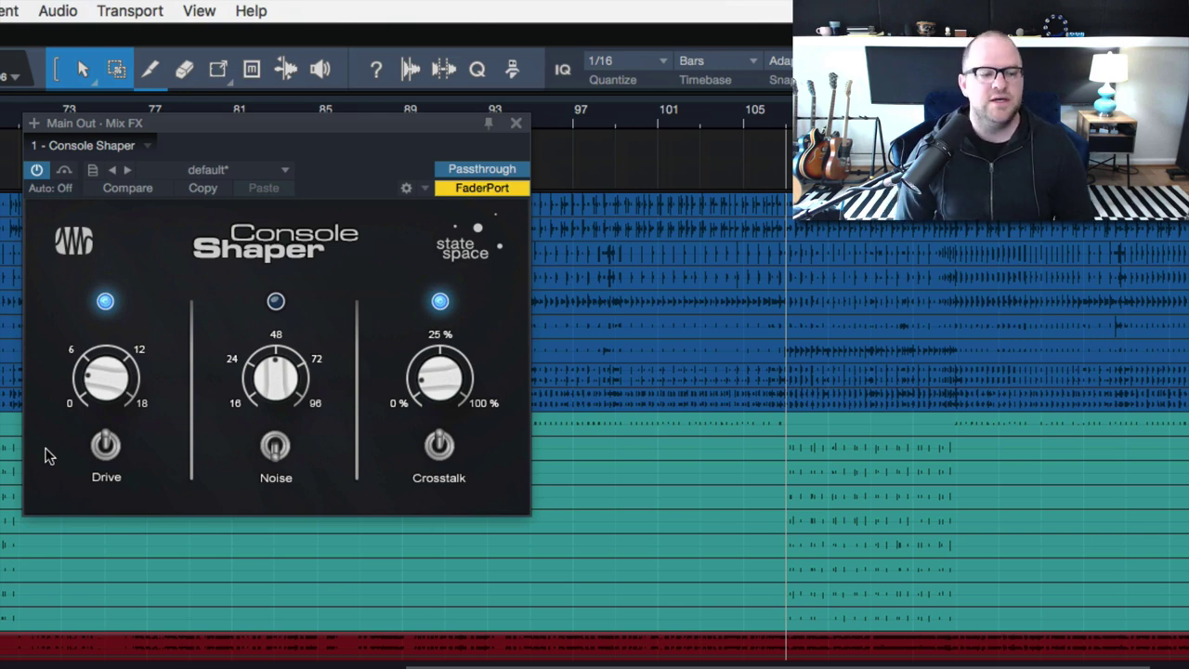
click(105, 446)
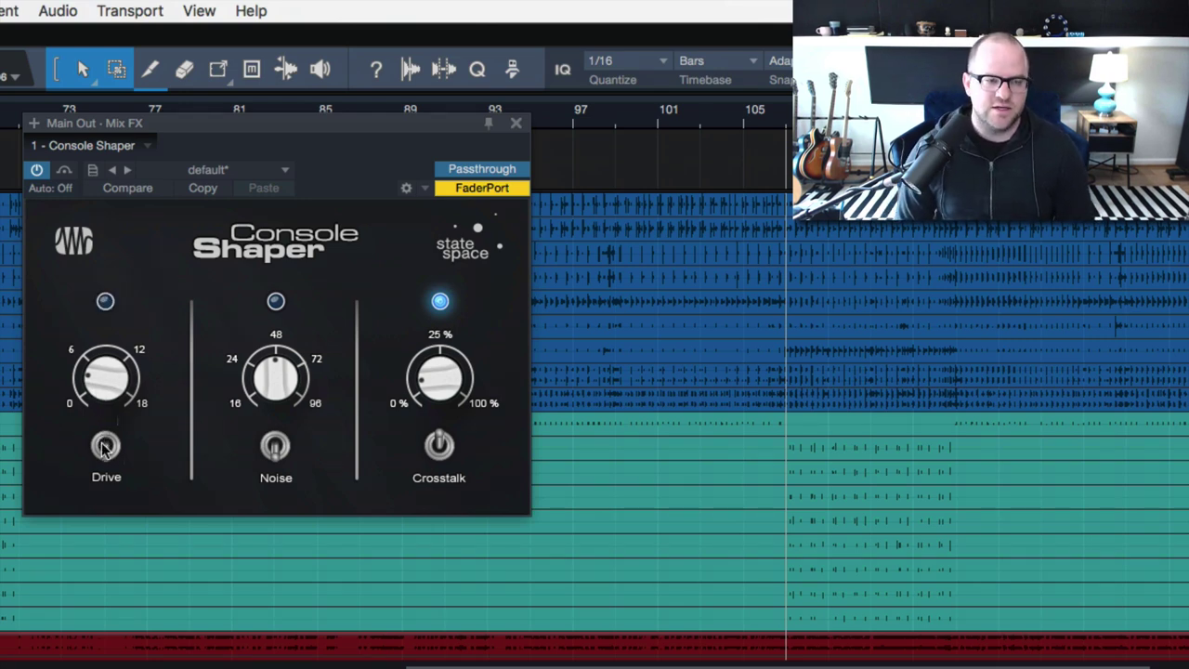
click(105, 446)
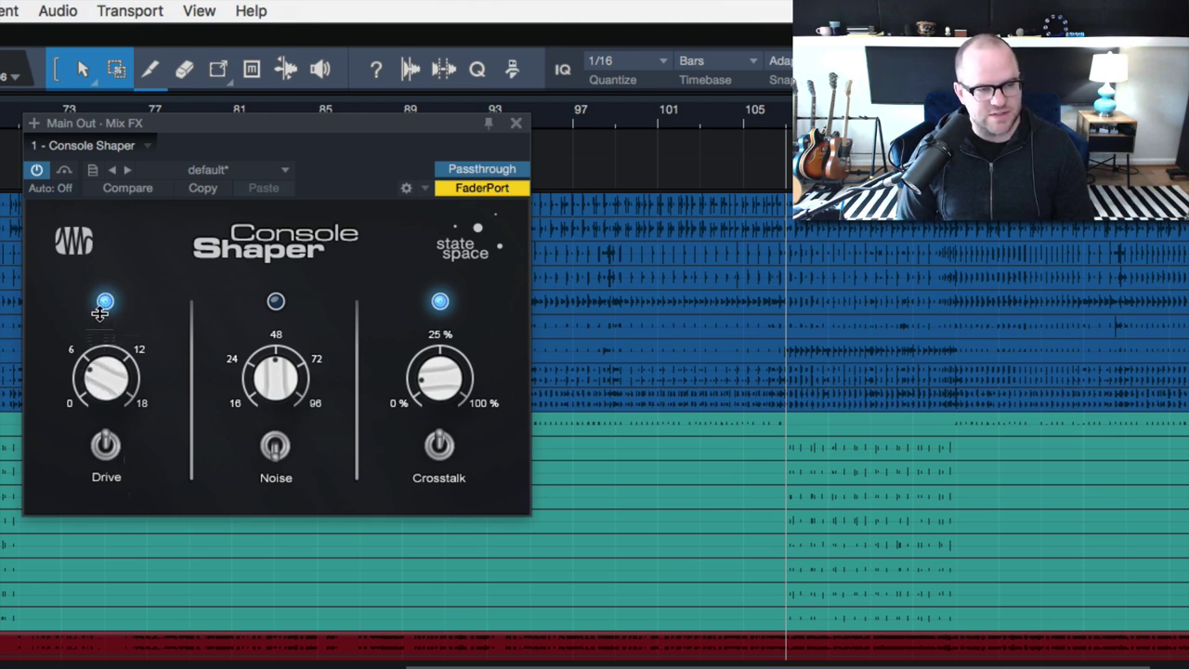
mouse_move(106, 378)
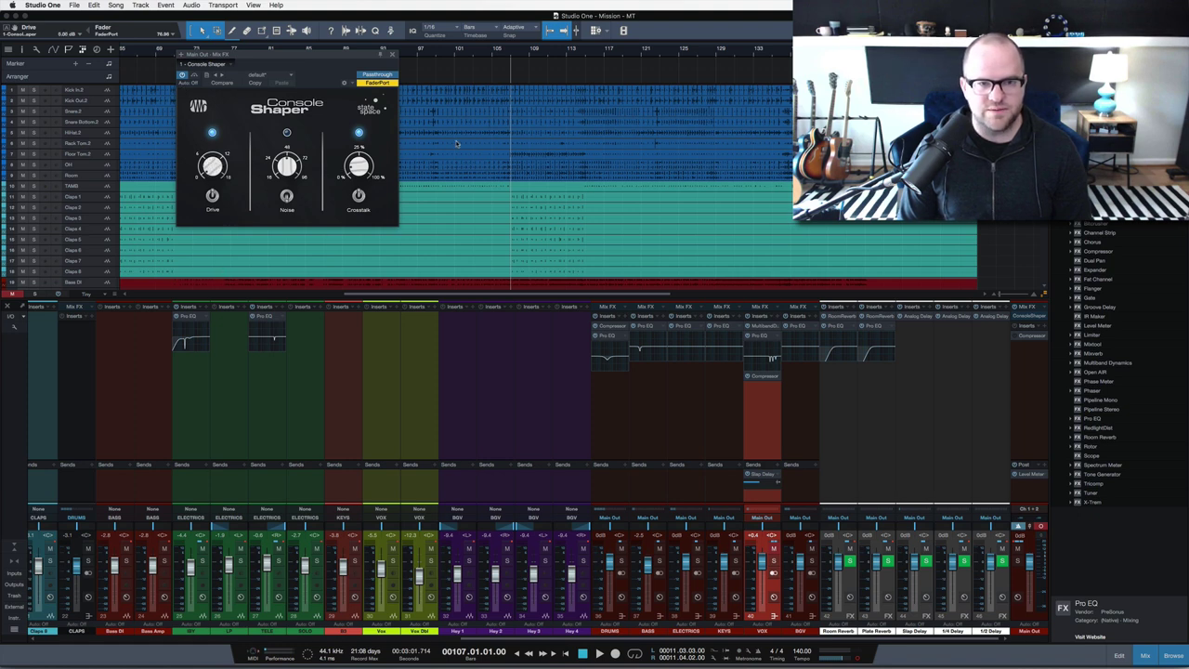
Sweep Console Shaper's Drive up towards 18 and down towards 0, and settle it between 0 and 6 while listening
scroll(553, 149, down, 8)
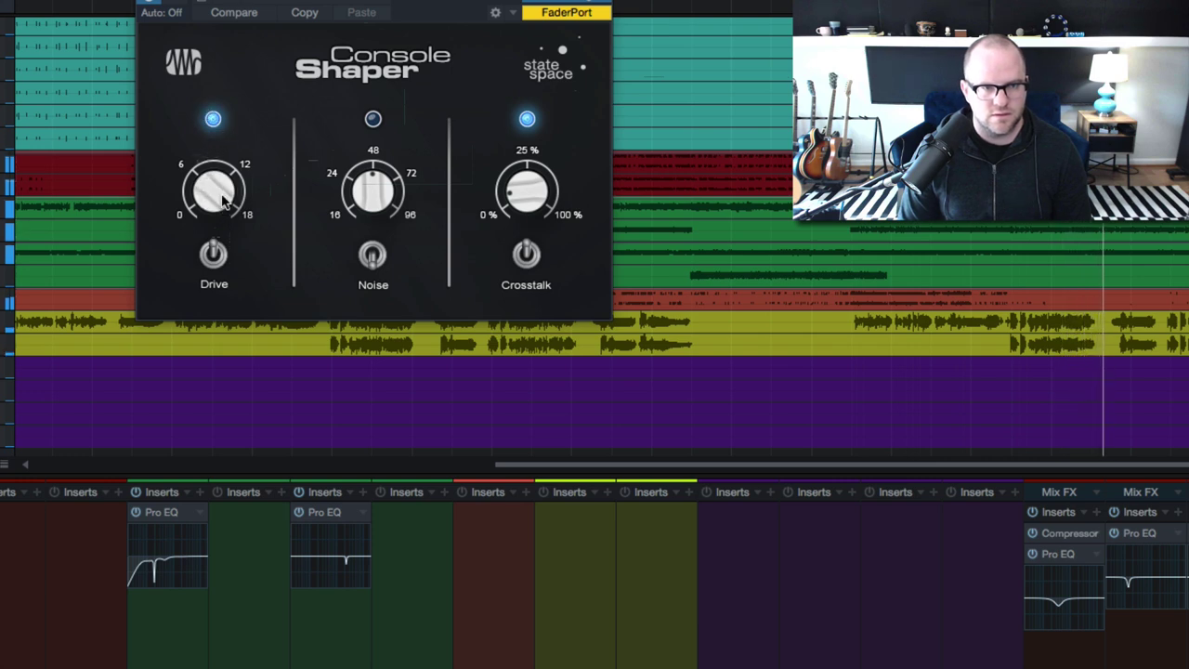
mouse_move(223, 199)
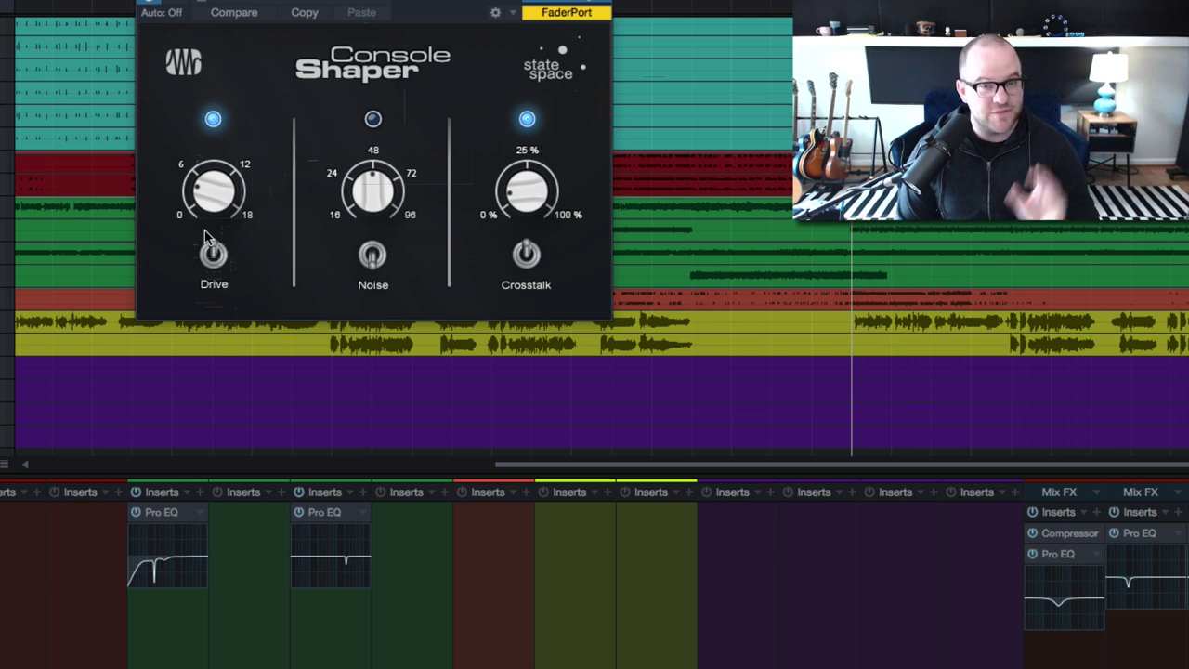
drag(204, 229, 204, 167)
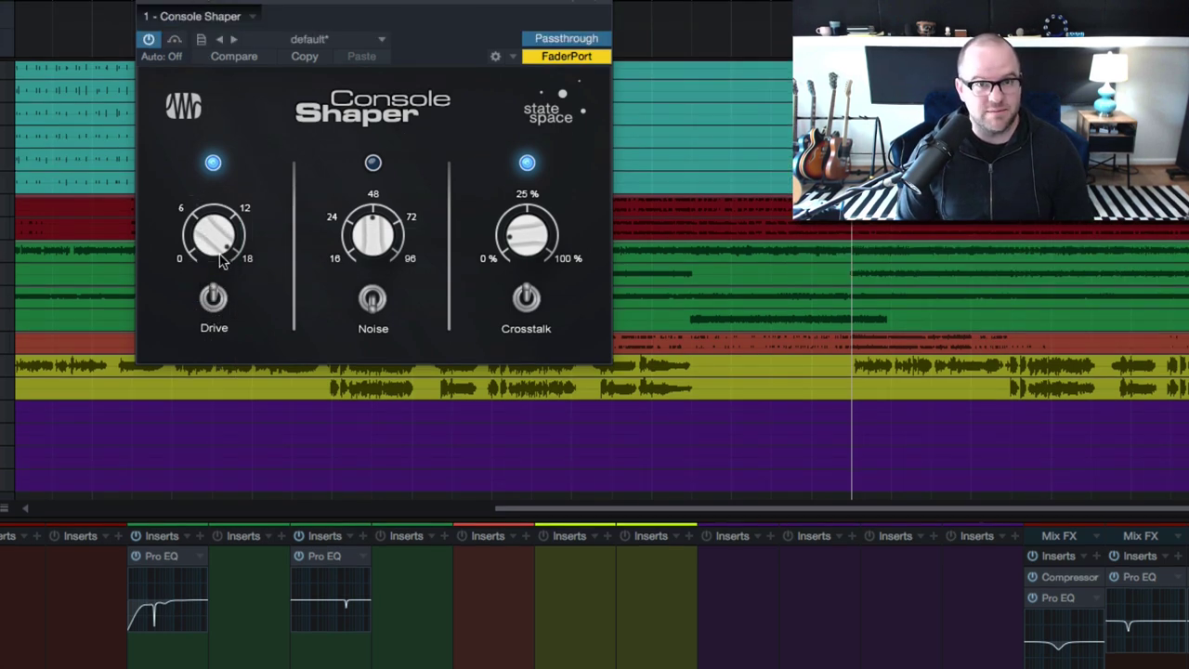
drag(216, 237, 223, 358)
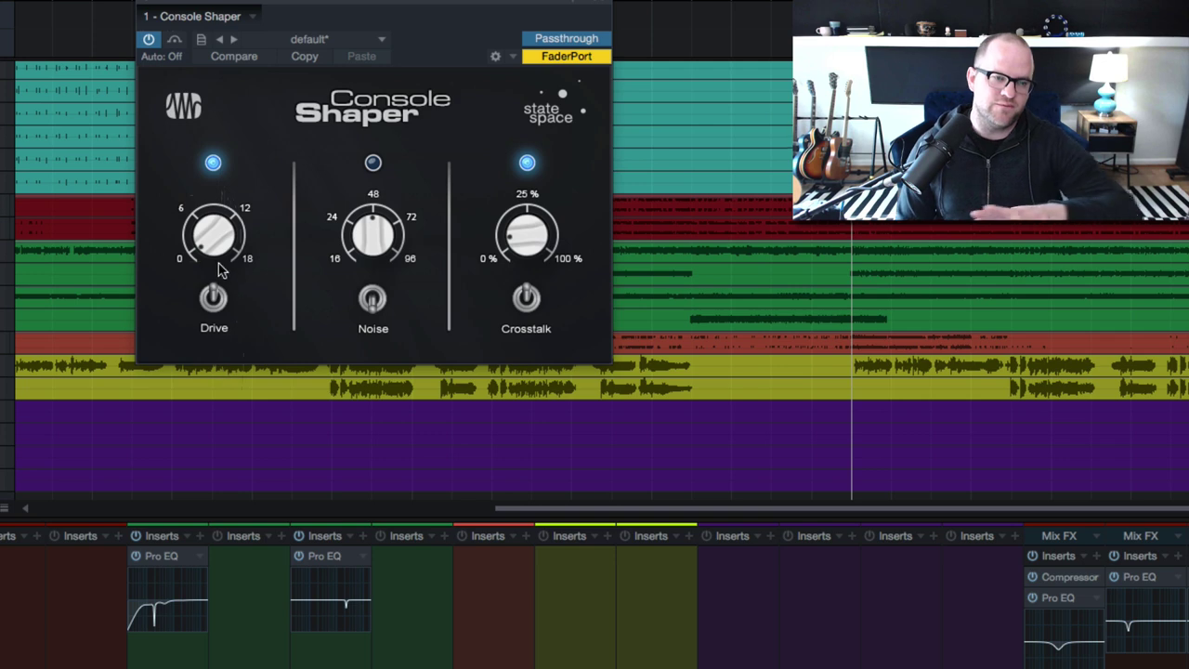
mouse_move(211, 243)
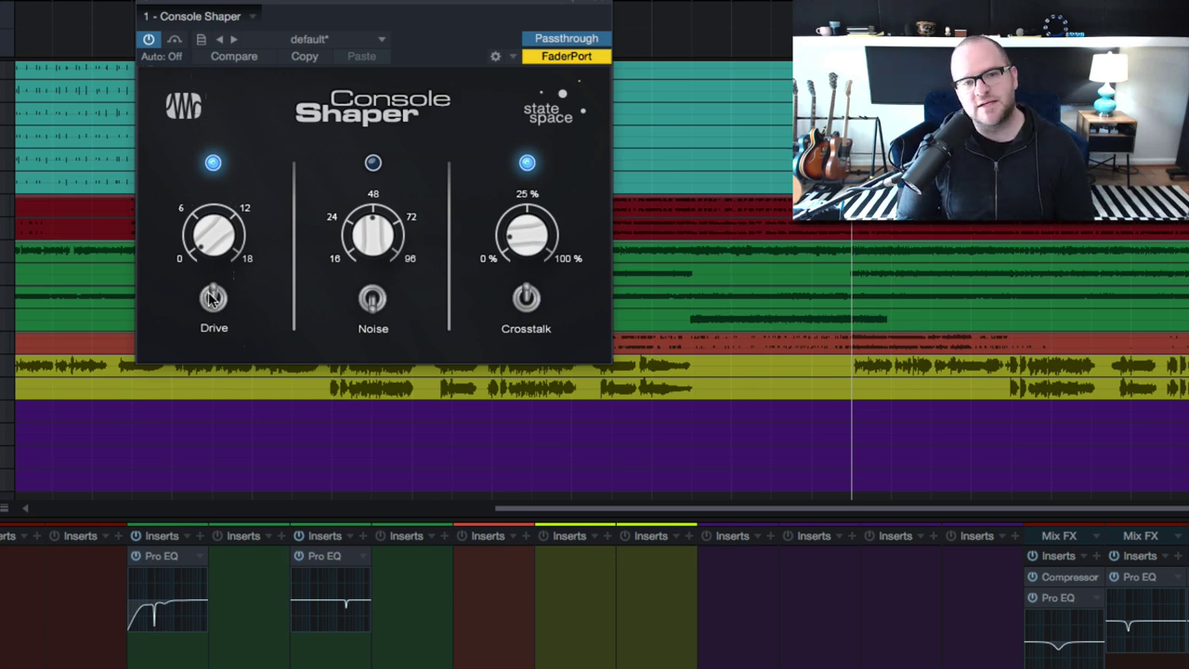
mouse_move(221, 244)
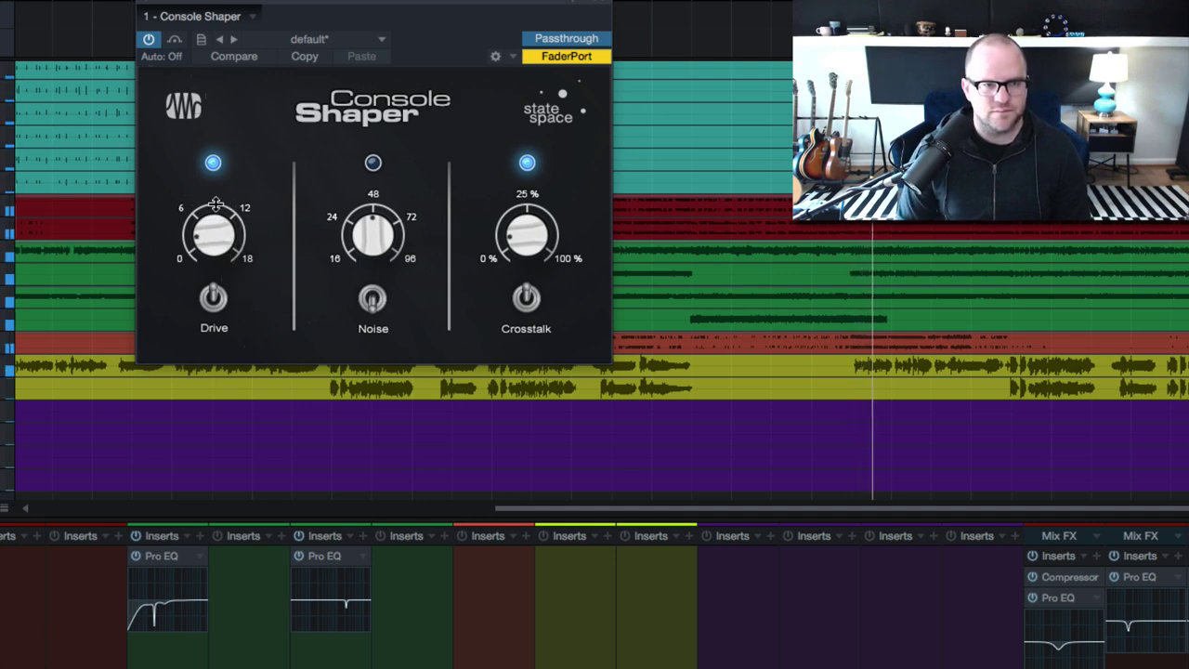
drag(207, 231, 214, 299)
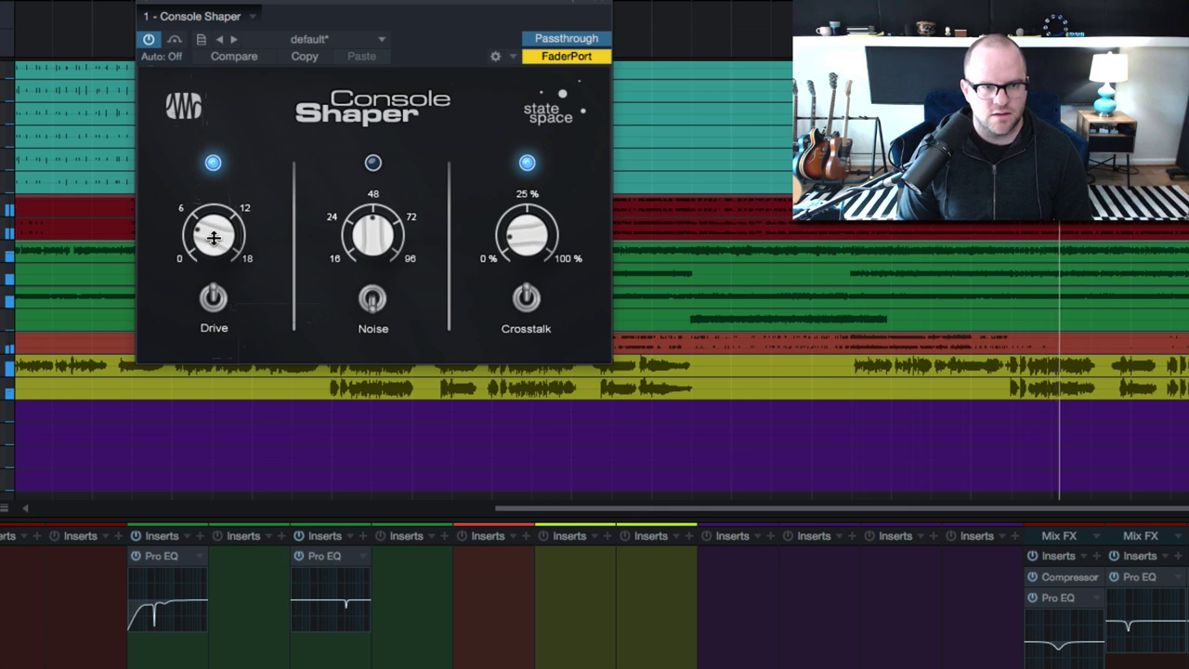
Compare the mix with Console Shaper's Drive off and on, leave Drive on and close the effect window
click(214, 297)
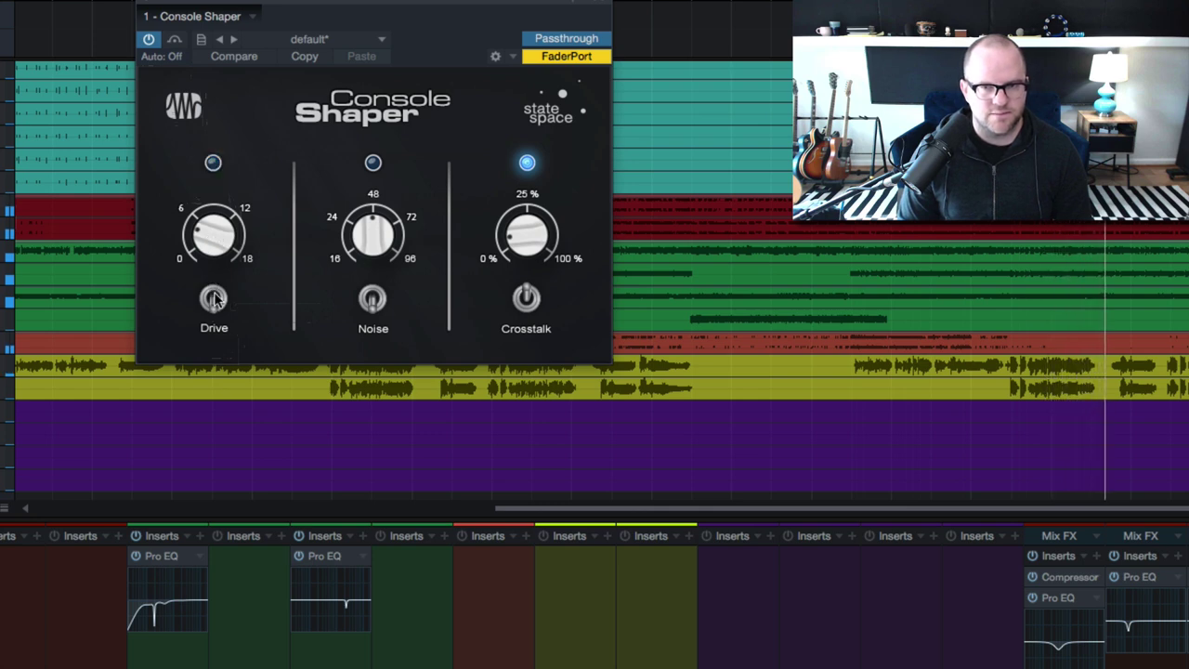
click(214, 298)
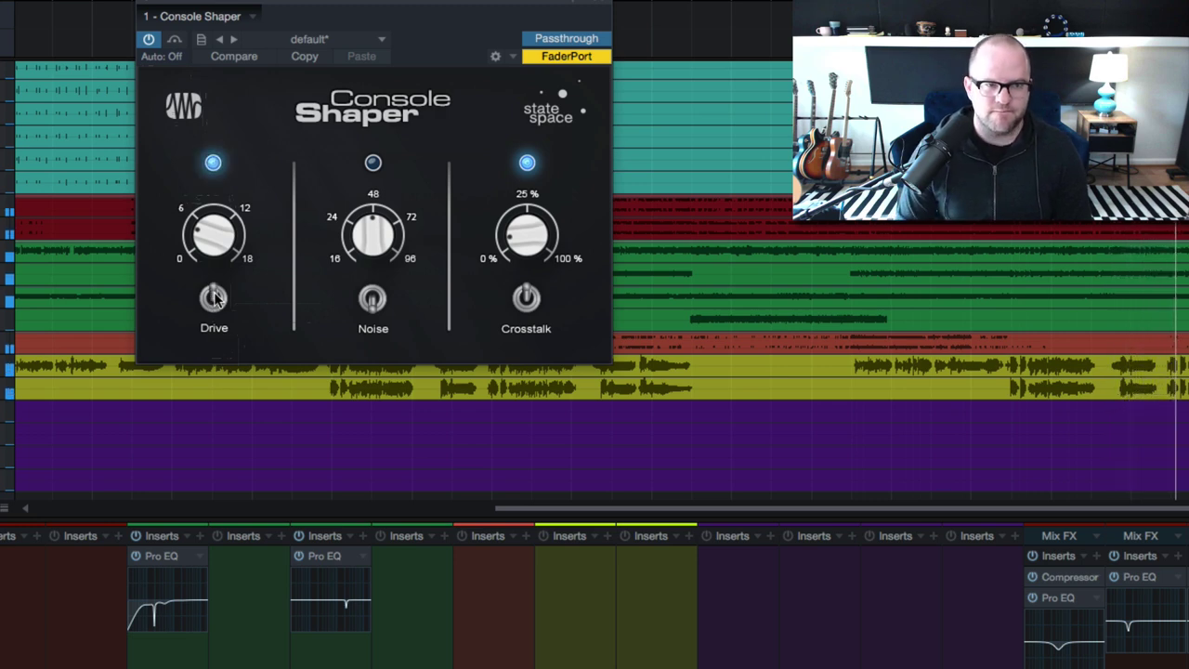
click(213, 297)
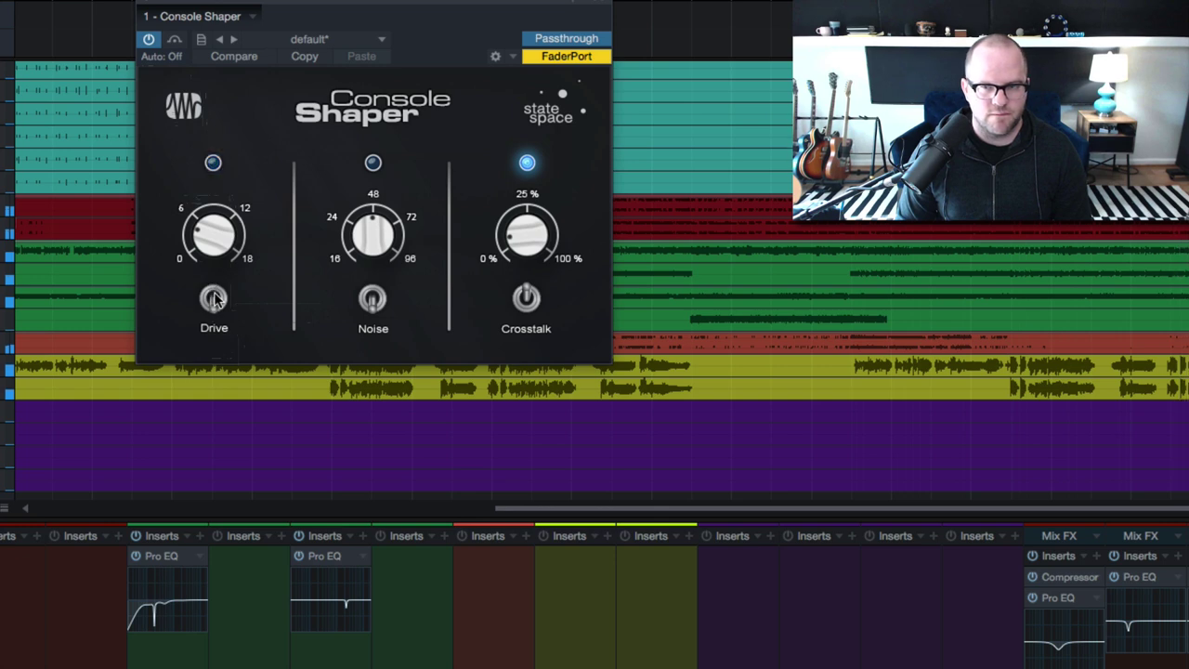
click(214, 297)
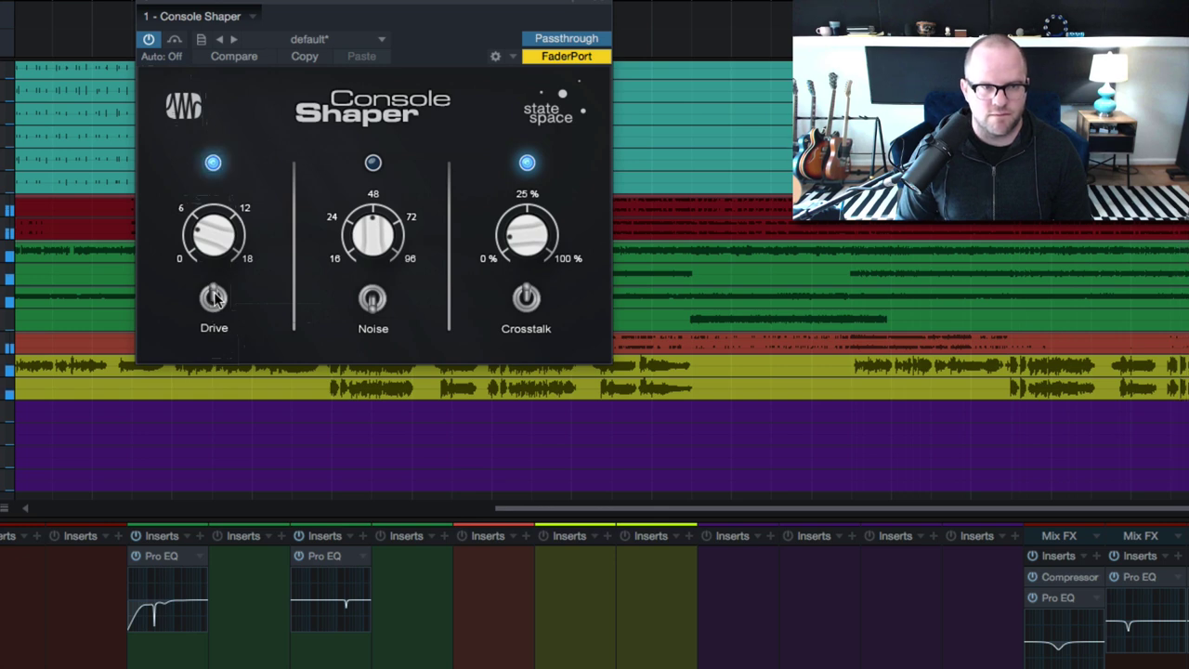
mouse_move(218, 243)
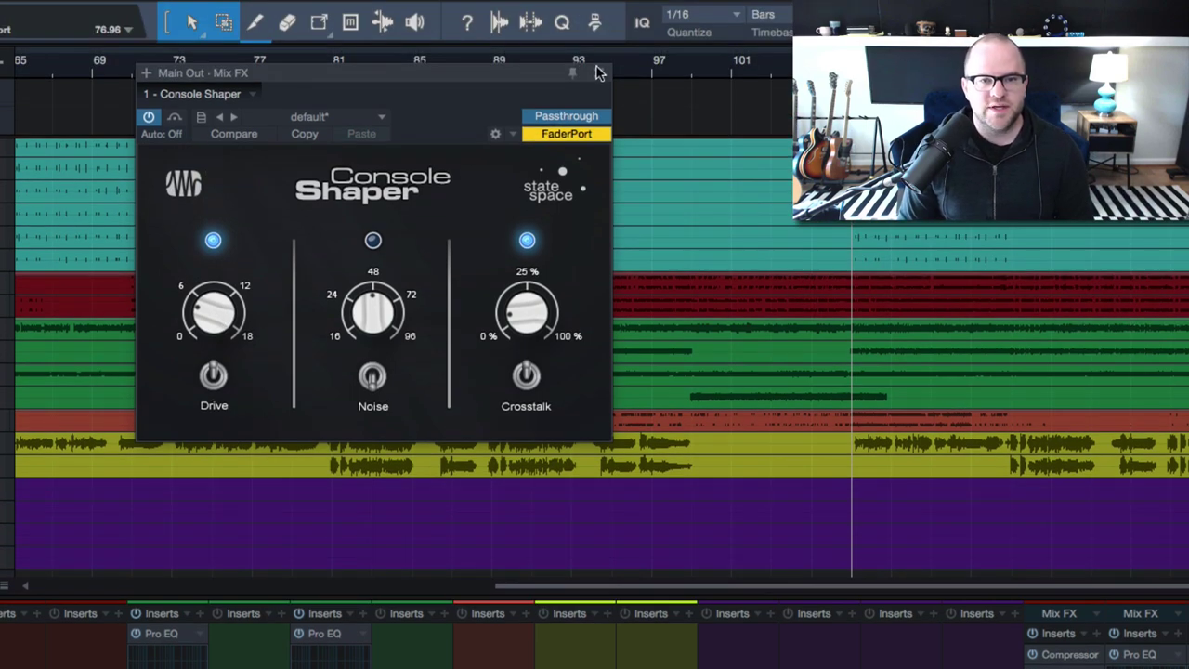
click(599, 72)
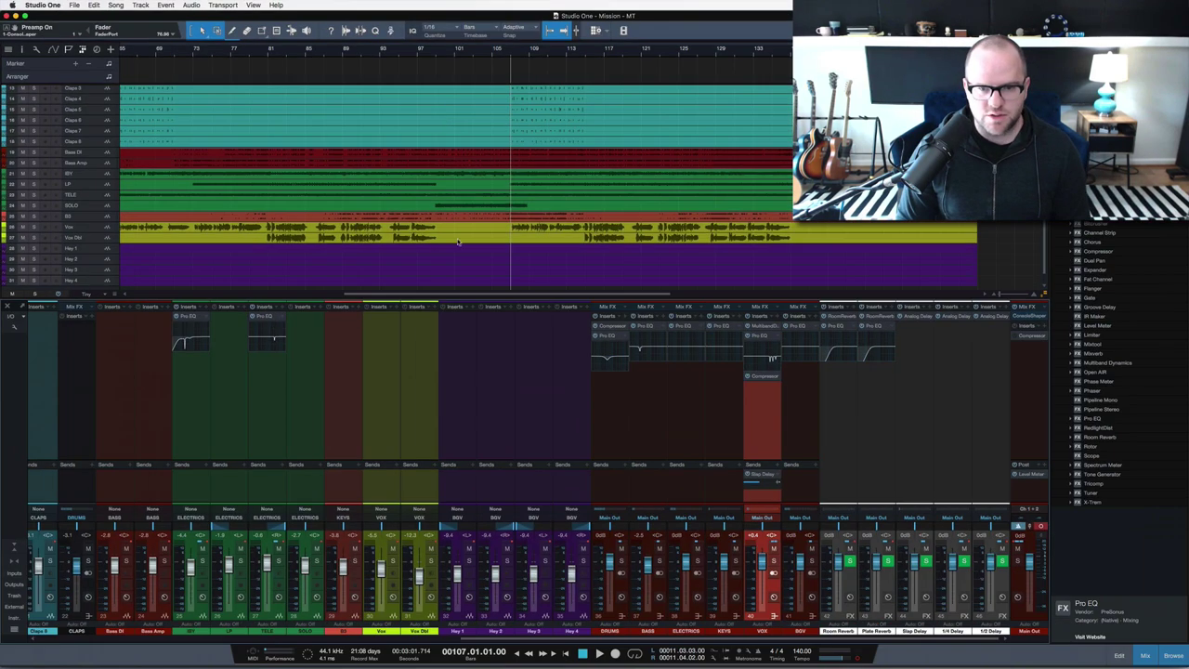
Select all bus channels from DRUMS through BGV and audition the mix from bar 107
key(Left)
key(Left)
key(Left)
key(Left)
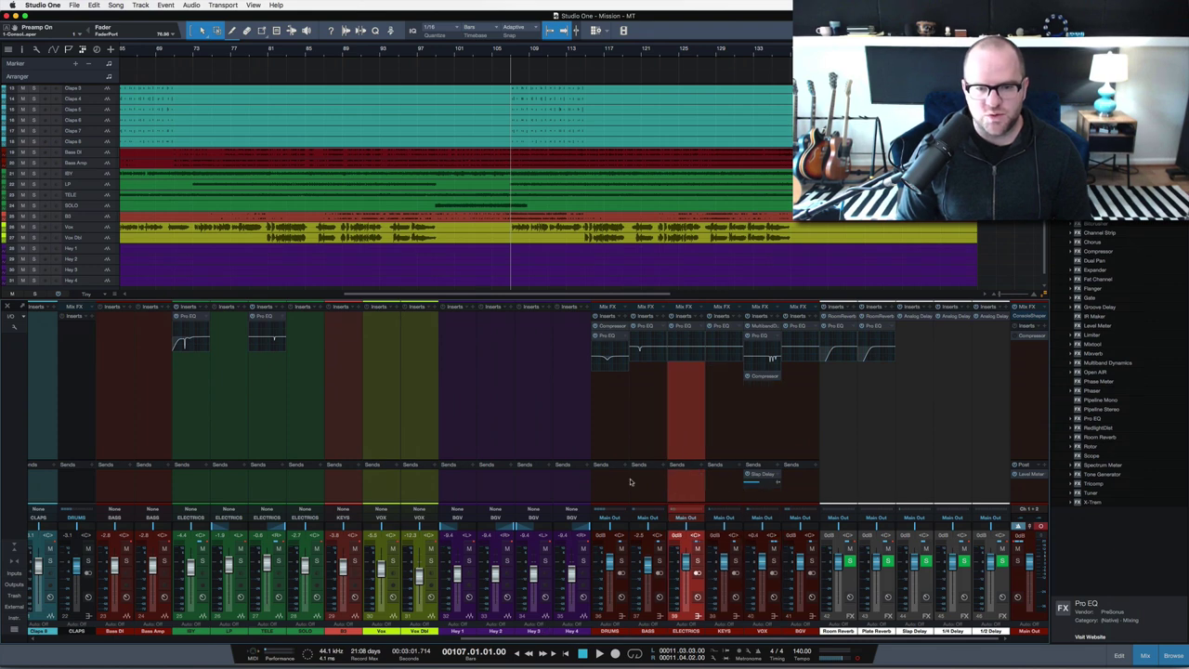
shift+click(807, 500)
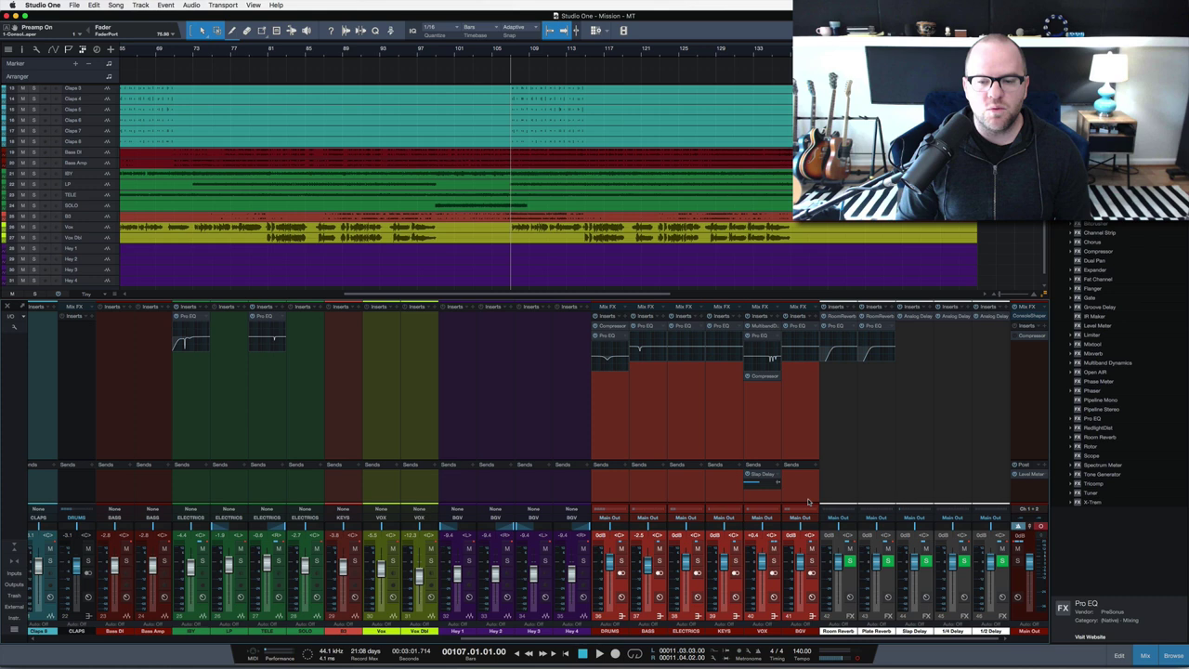
key(space)
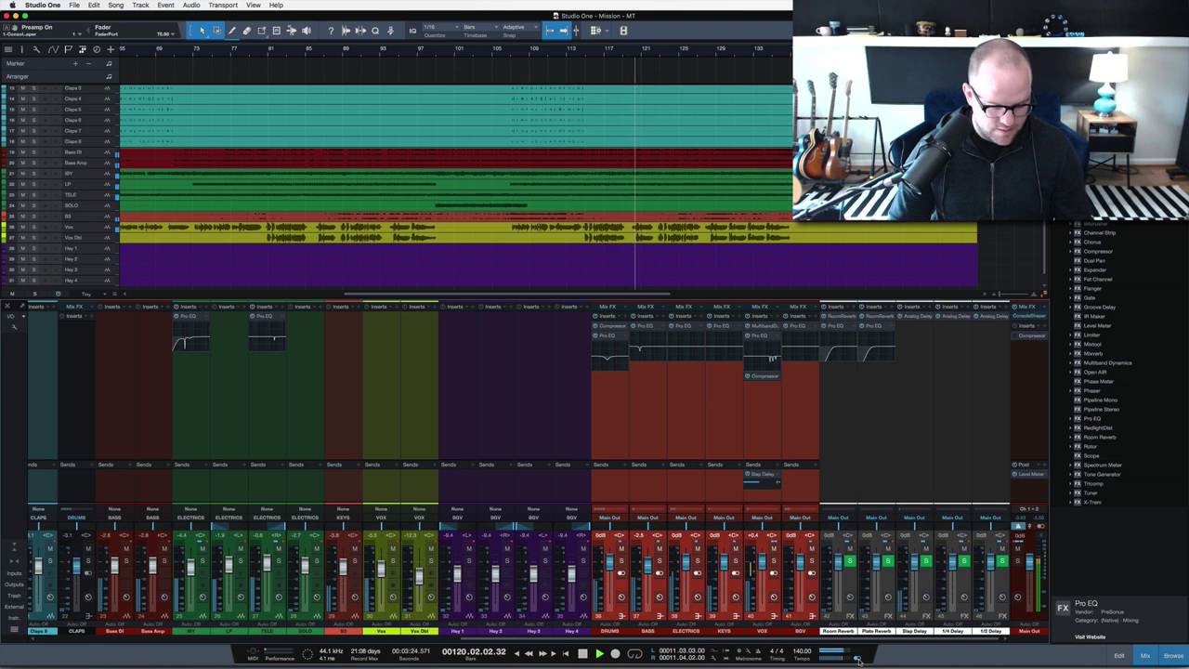
key(space)
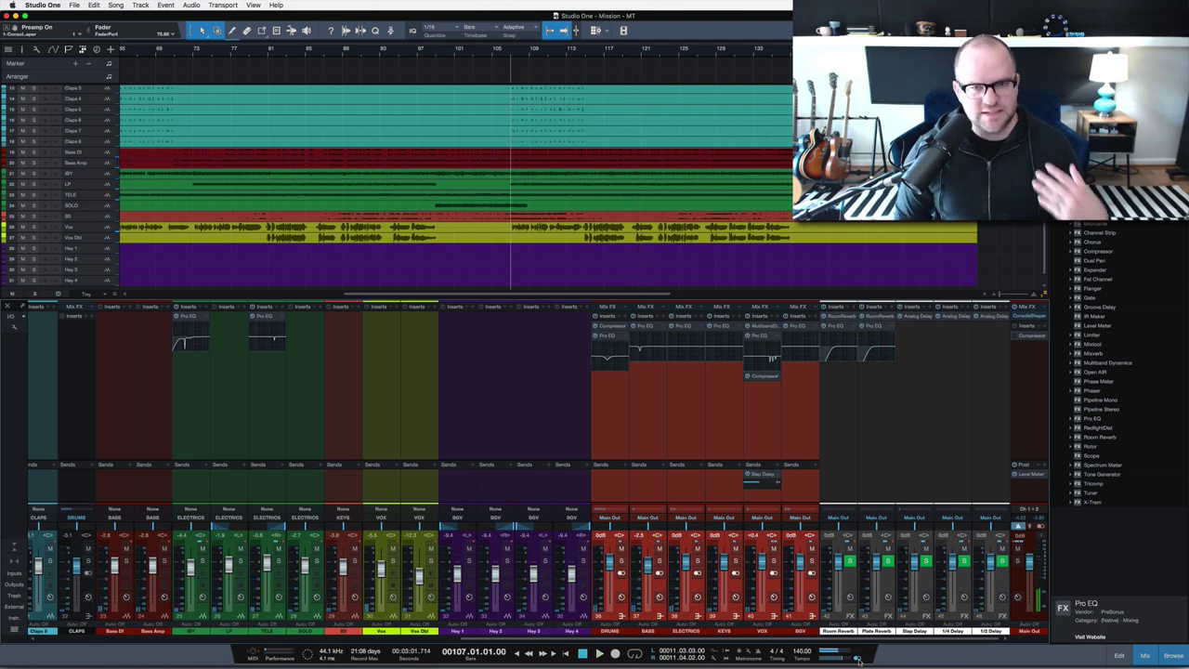